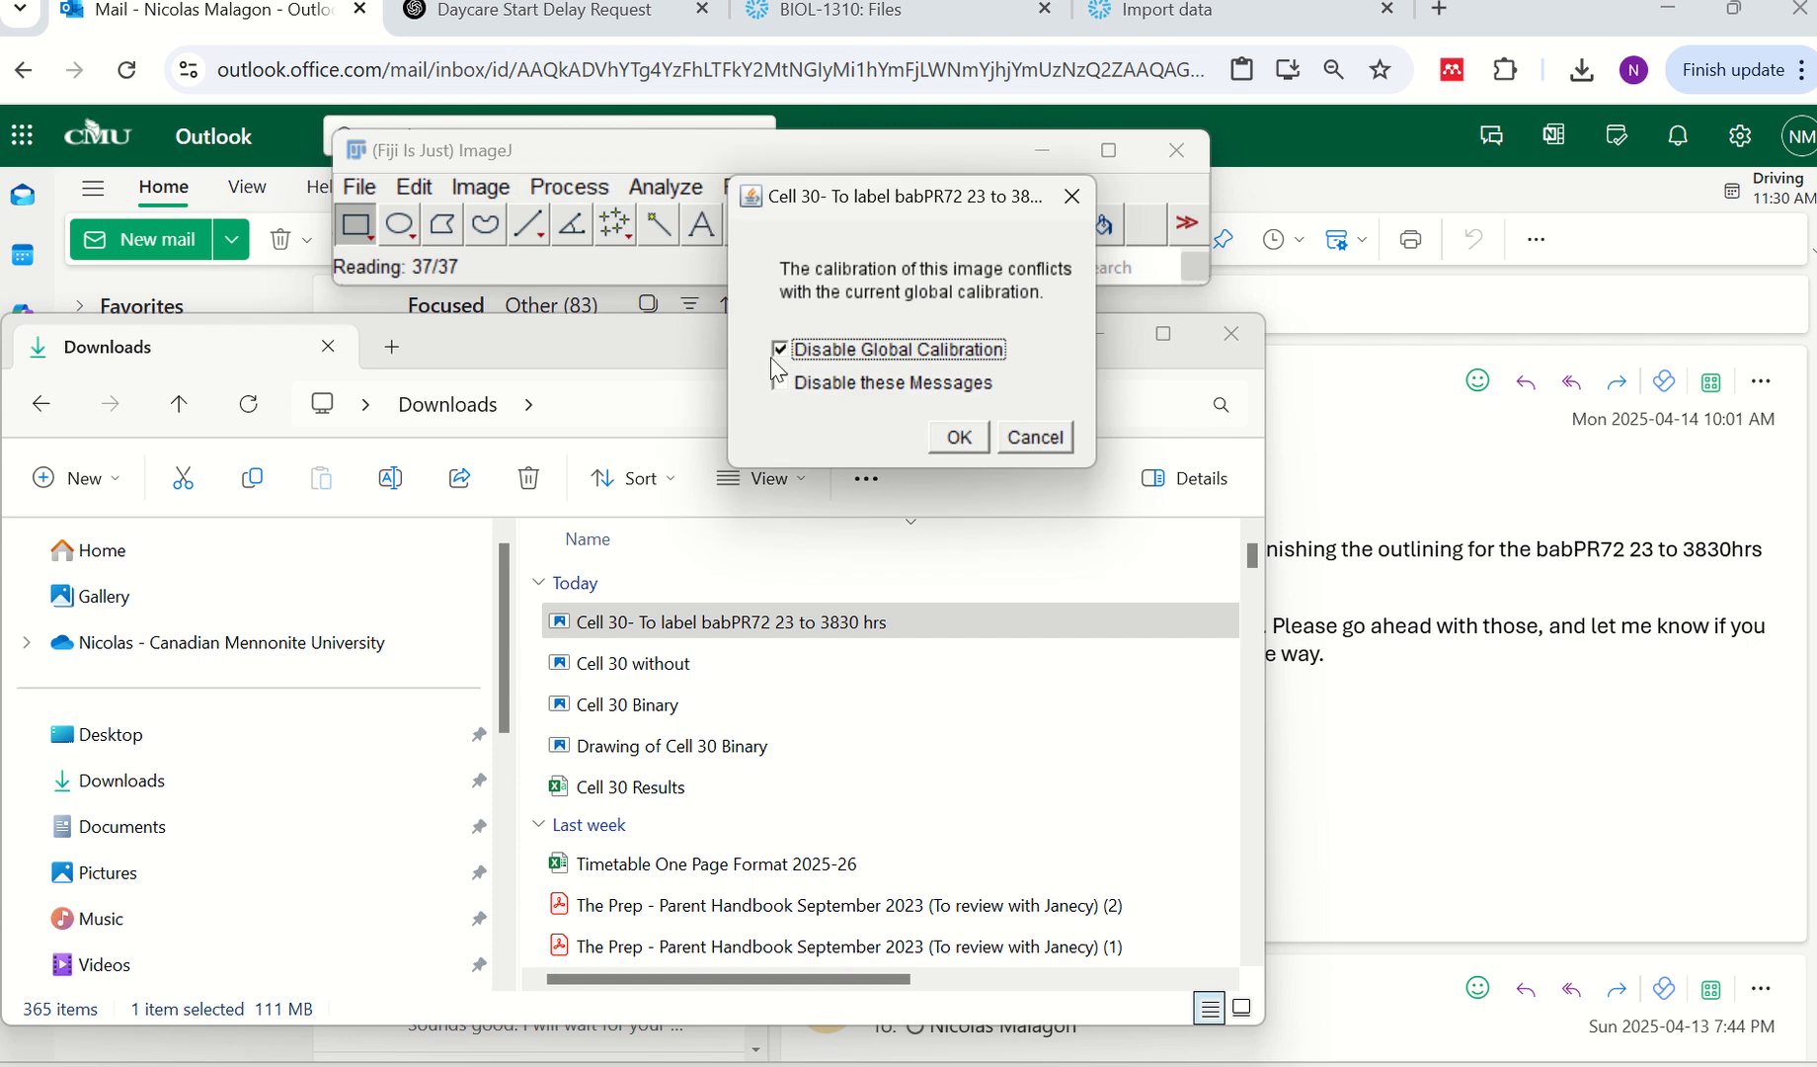
# Keep the global calibration for the Cell 30 stack being opened and show its last slice, 37.
pyautogui.click(779, 350)
pyautogui.click(959, 437)
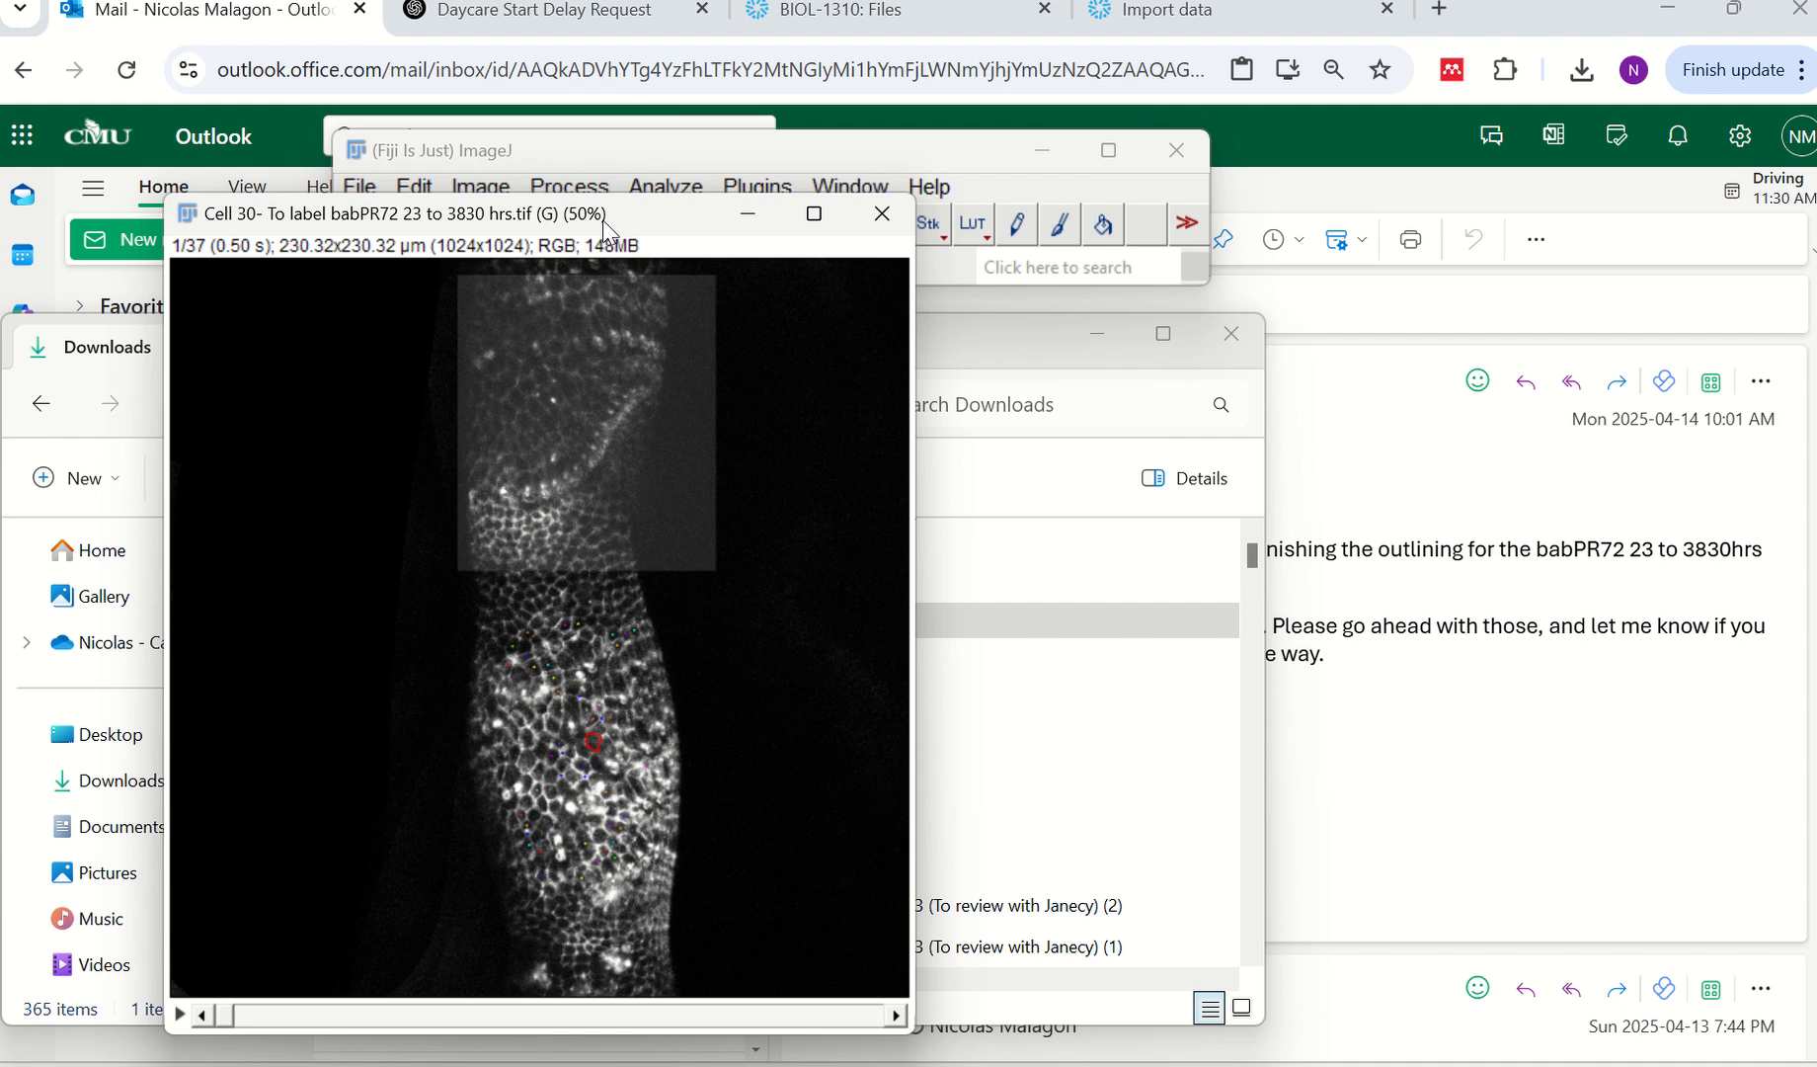
pyautogui.moveTo(606, 231); pyautogui.dragTo(1239, 198)
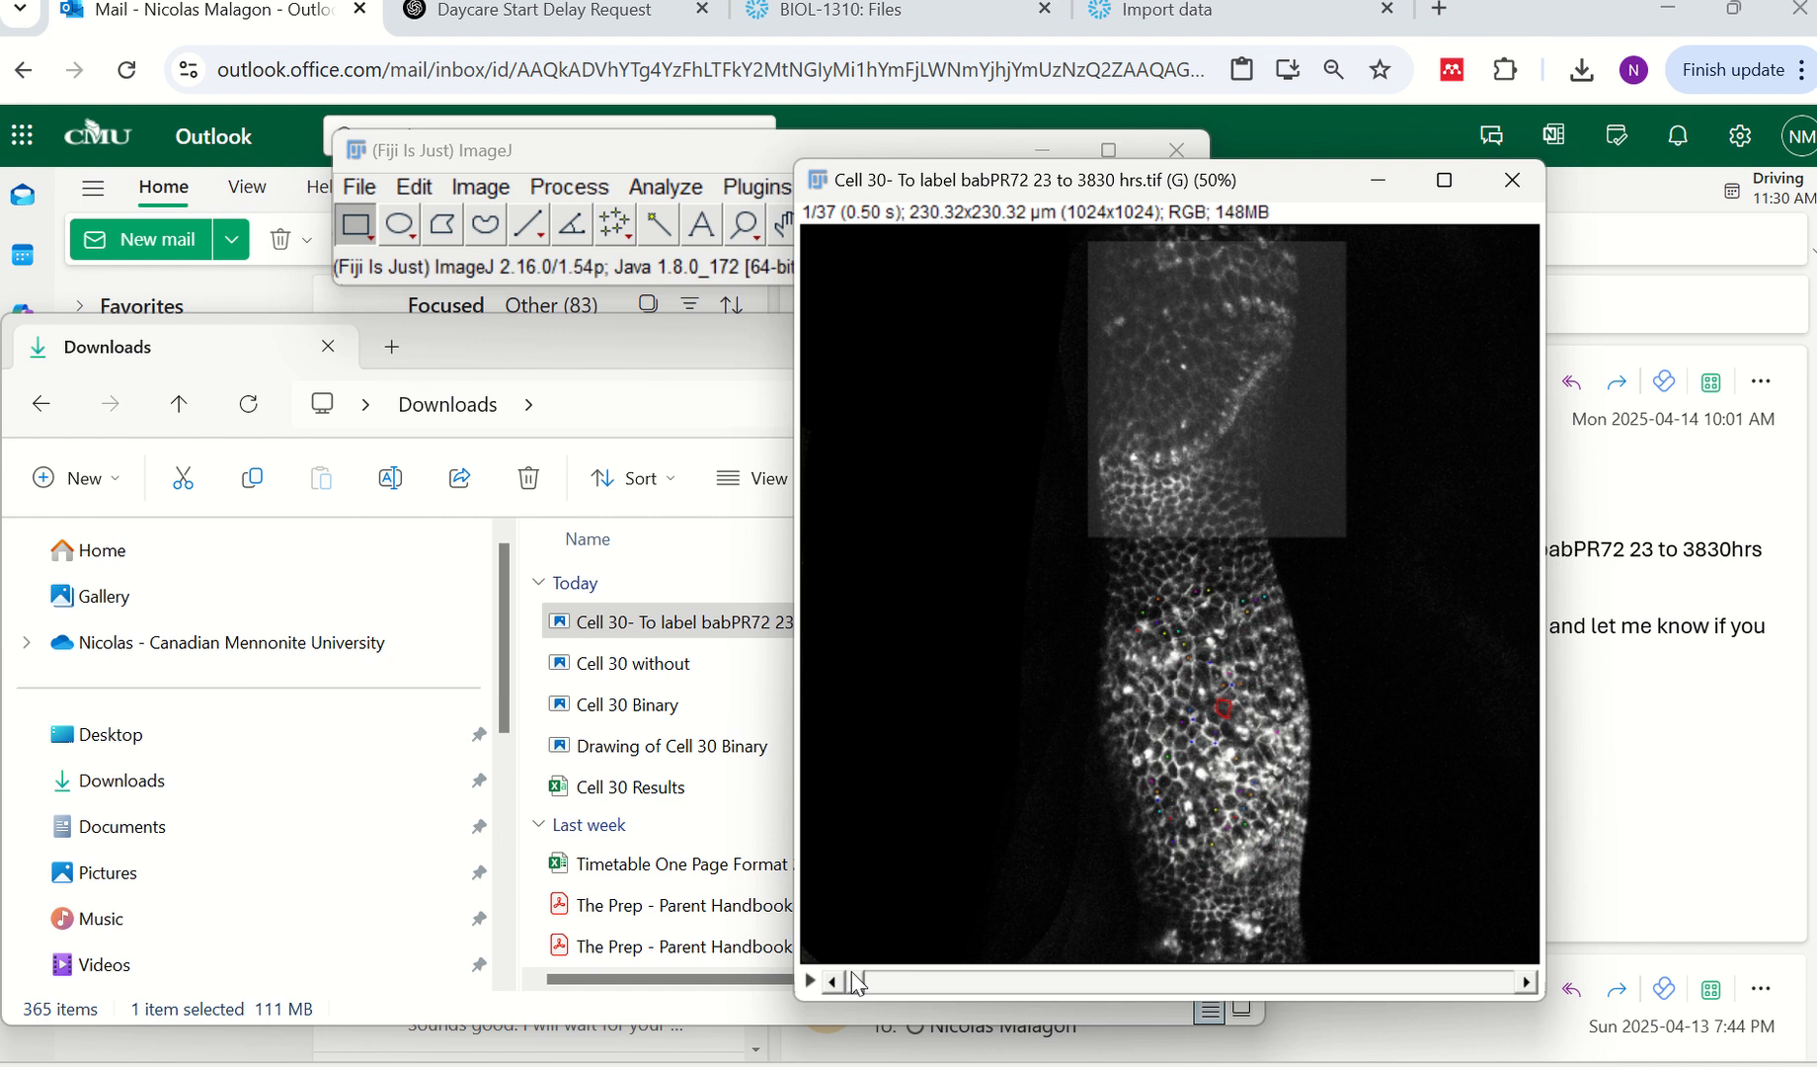
pyautogui.moveTo(866, 991); pyautogui.dragTo(1530, 992)
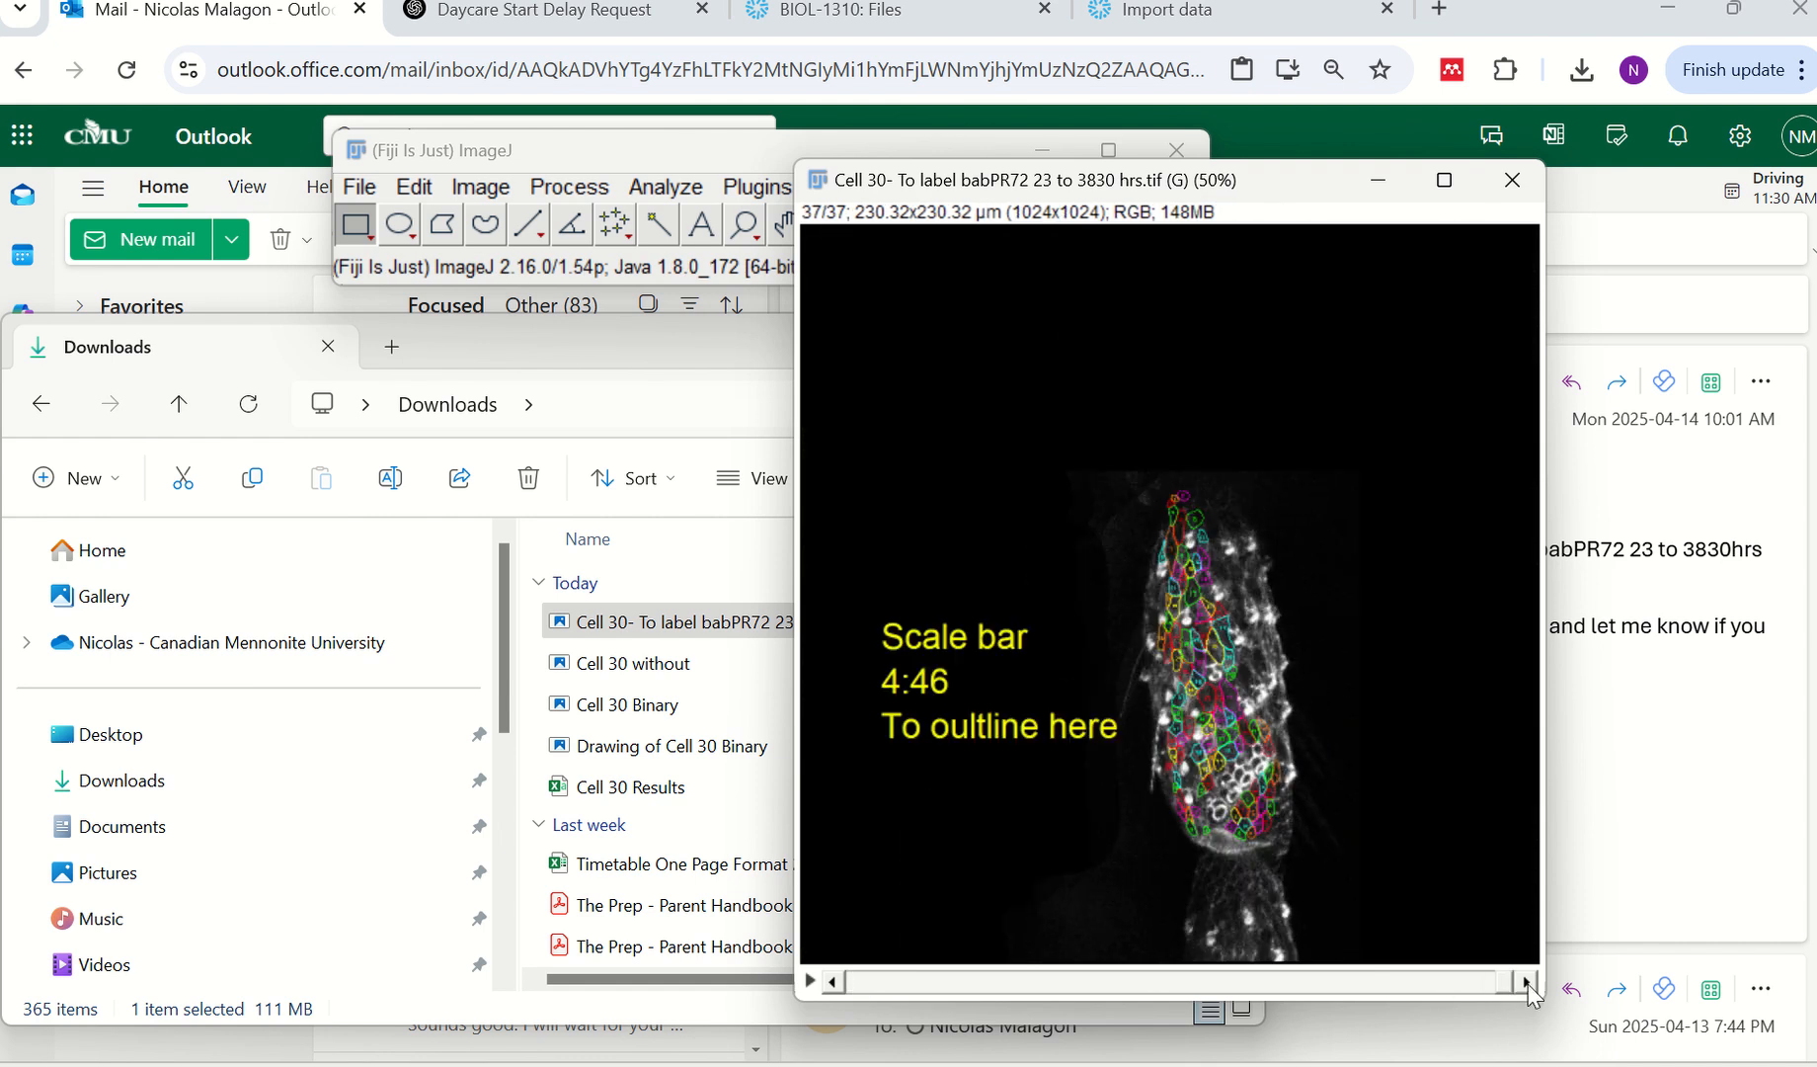
# Set the global image scale to 4.46 pixels per µm.
pyautogui.click(645, 149)
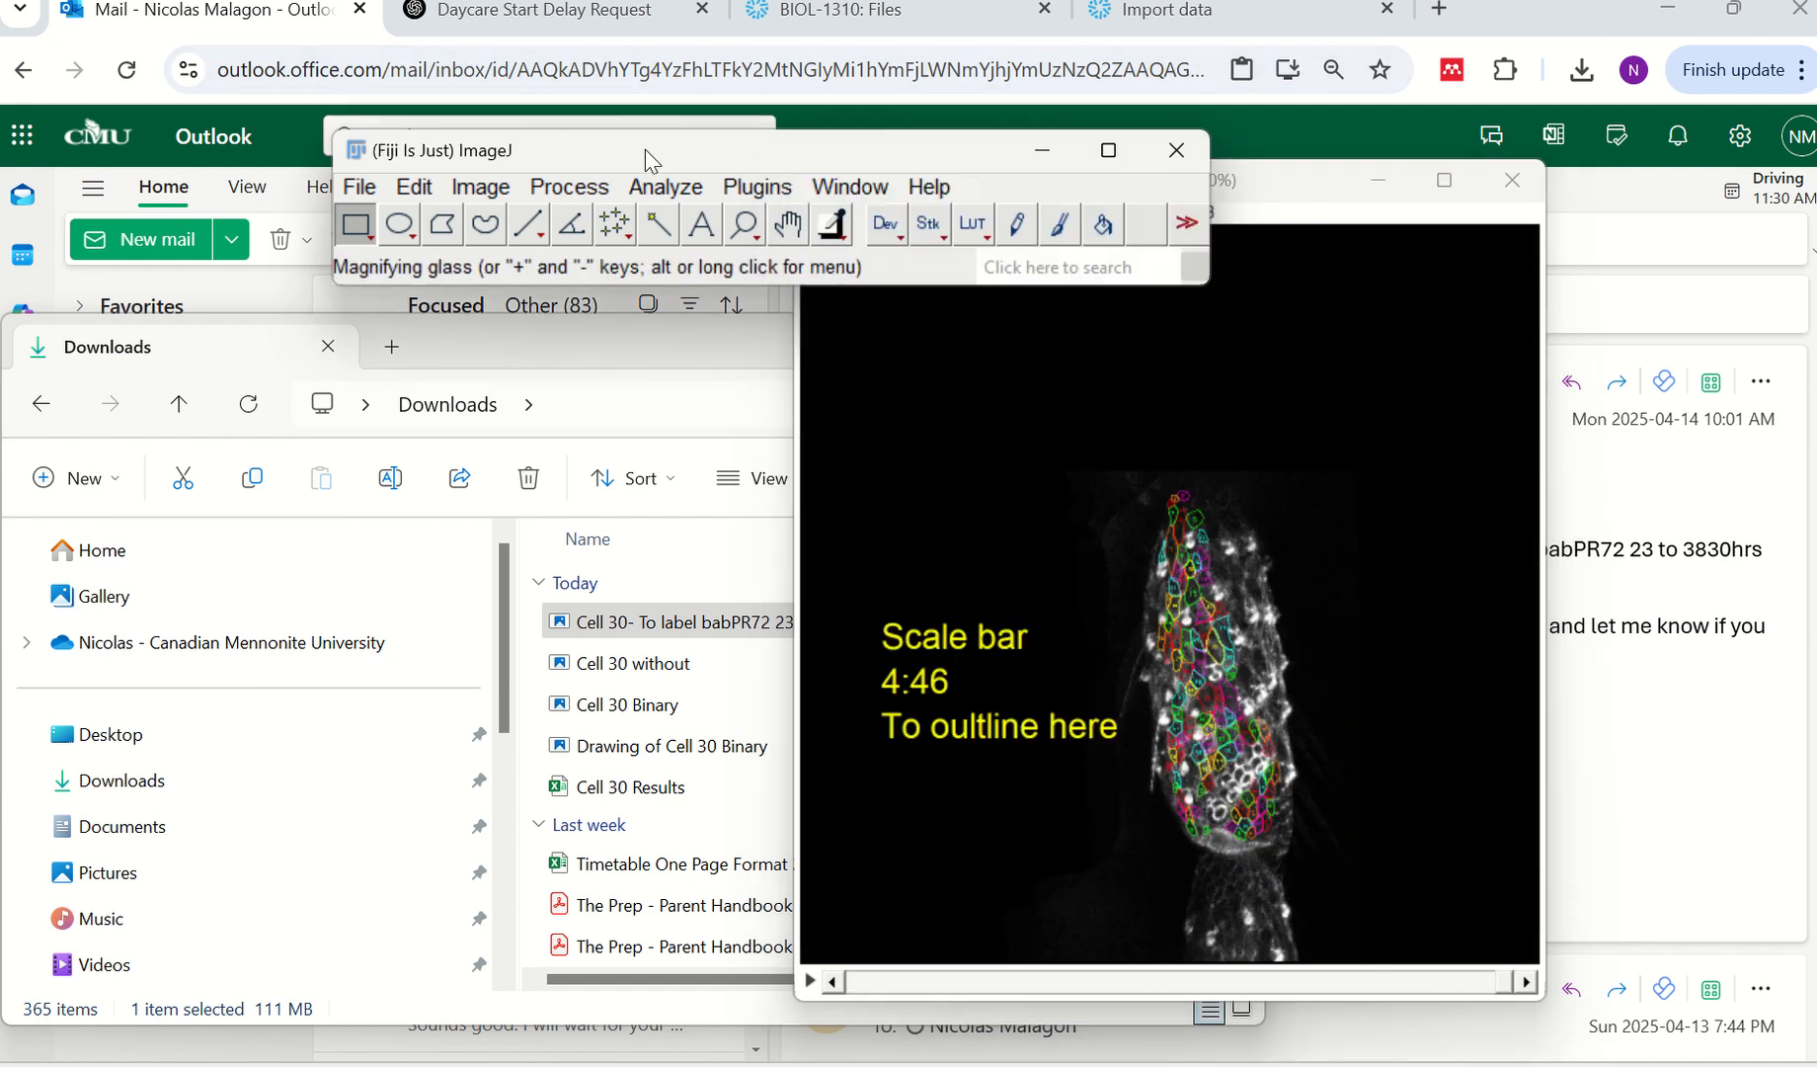
pyautogui.click(695, 187)
pyautogui.click(755, 302)
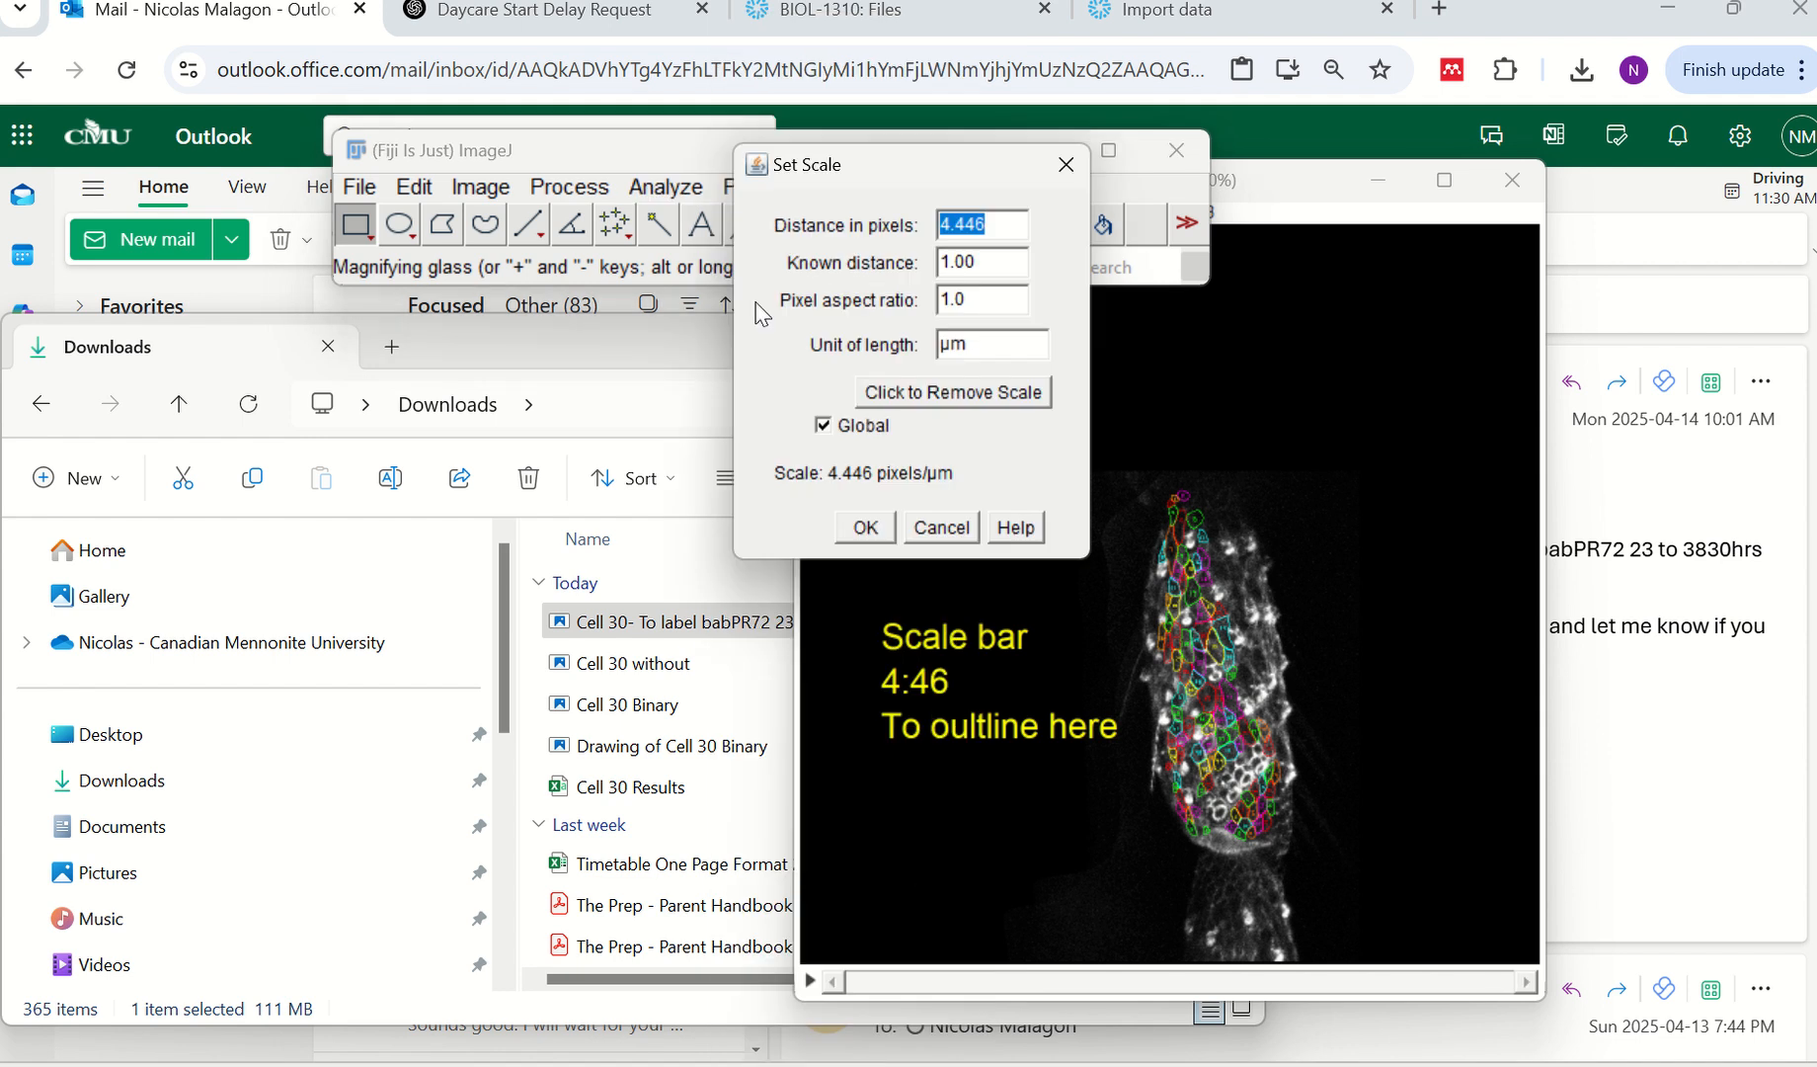
pyautogui.click(976, 225)
pyautogui.press('BackSpace')
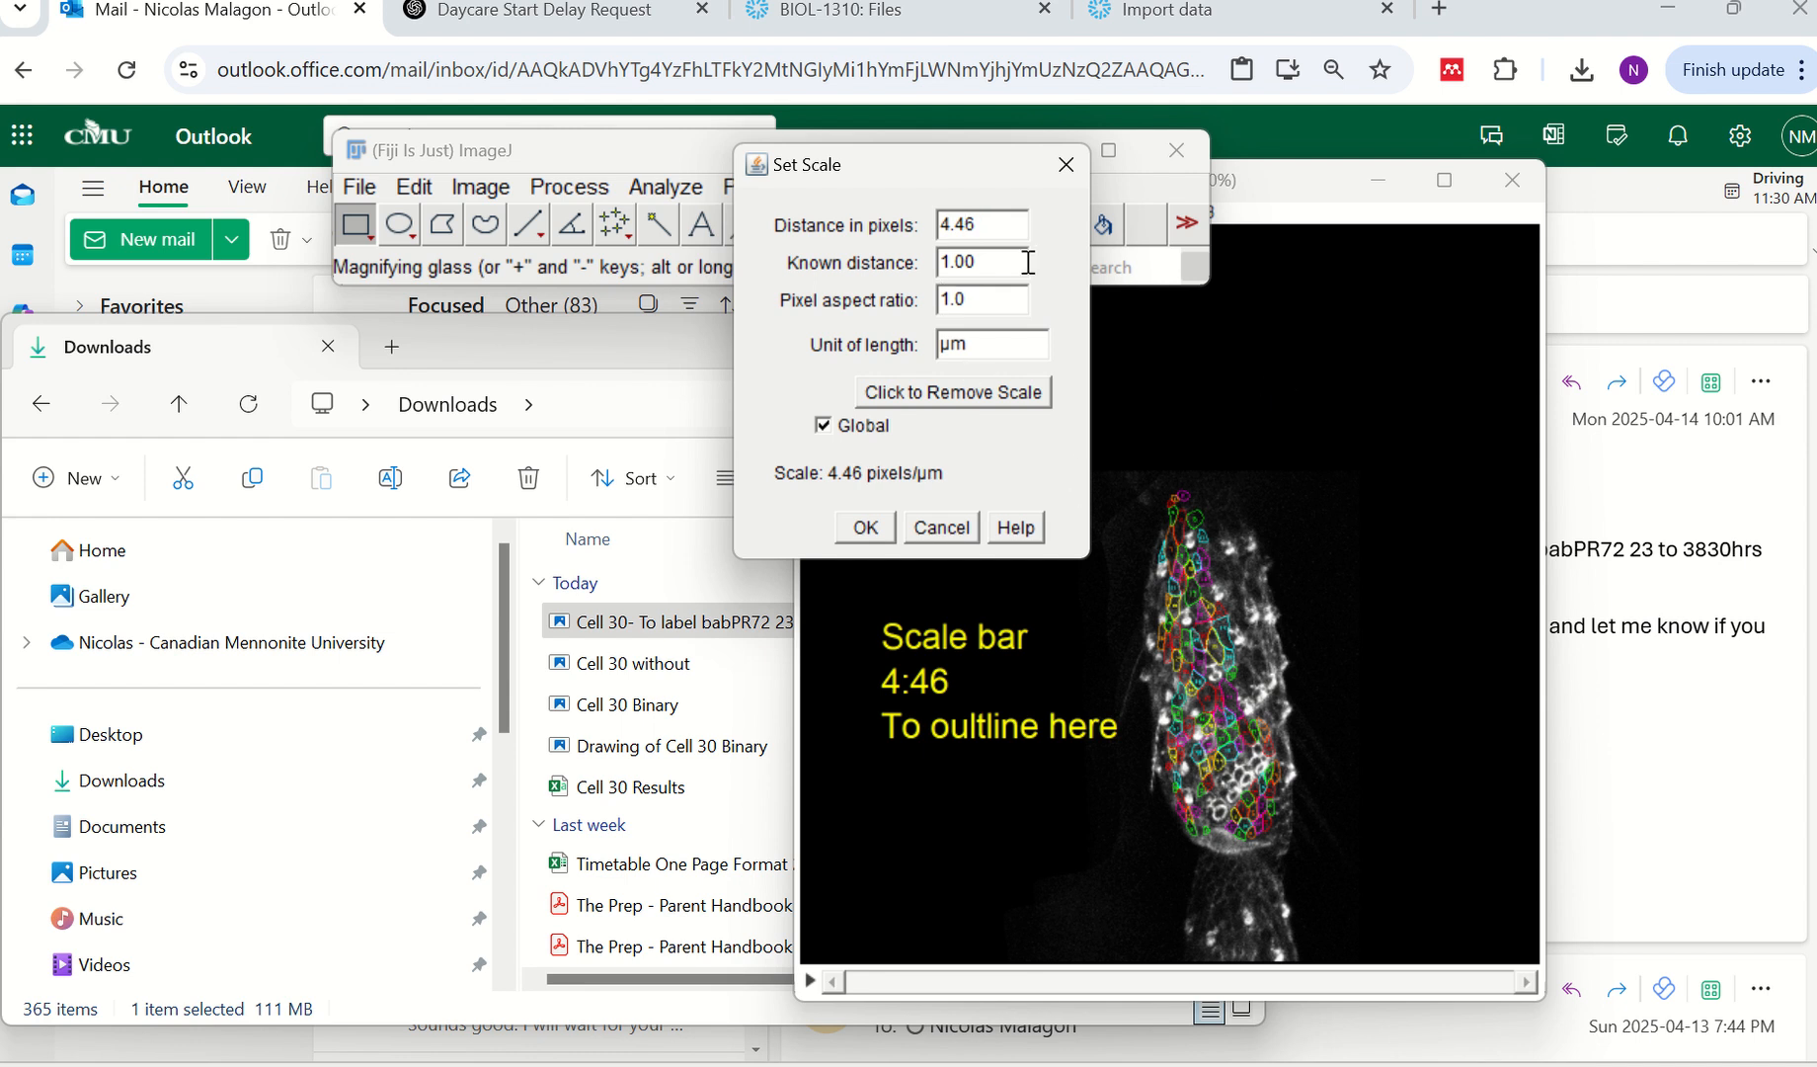
pyautogui.click(865, 529)
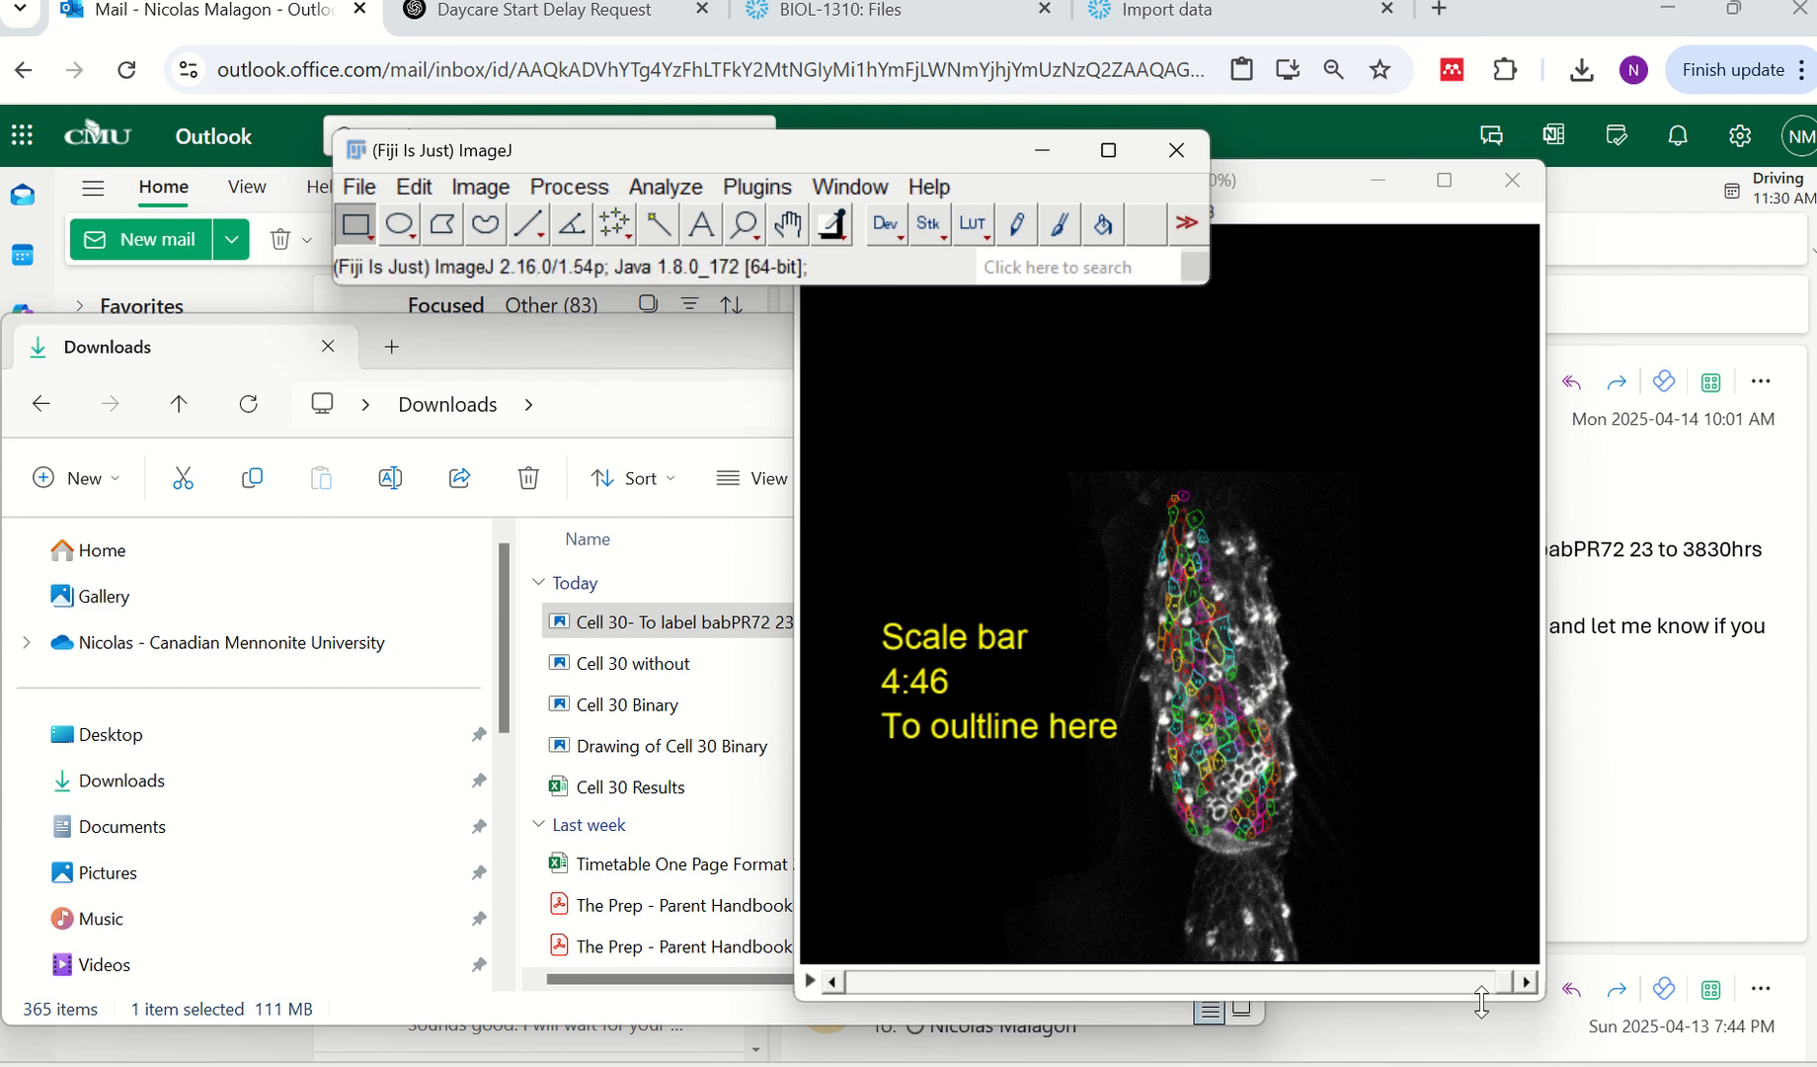
# Show slice 16 of the stack and split it into its separate color channels.
pyautogui.moveTo(1505, 993); pyautogui.dragTo(1132, 977)
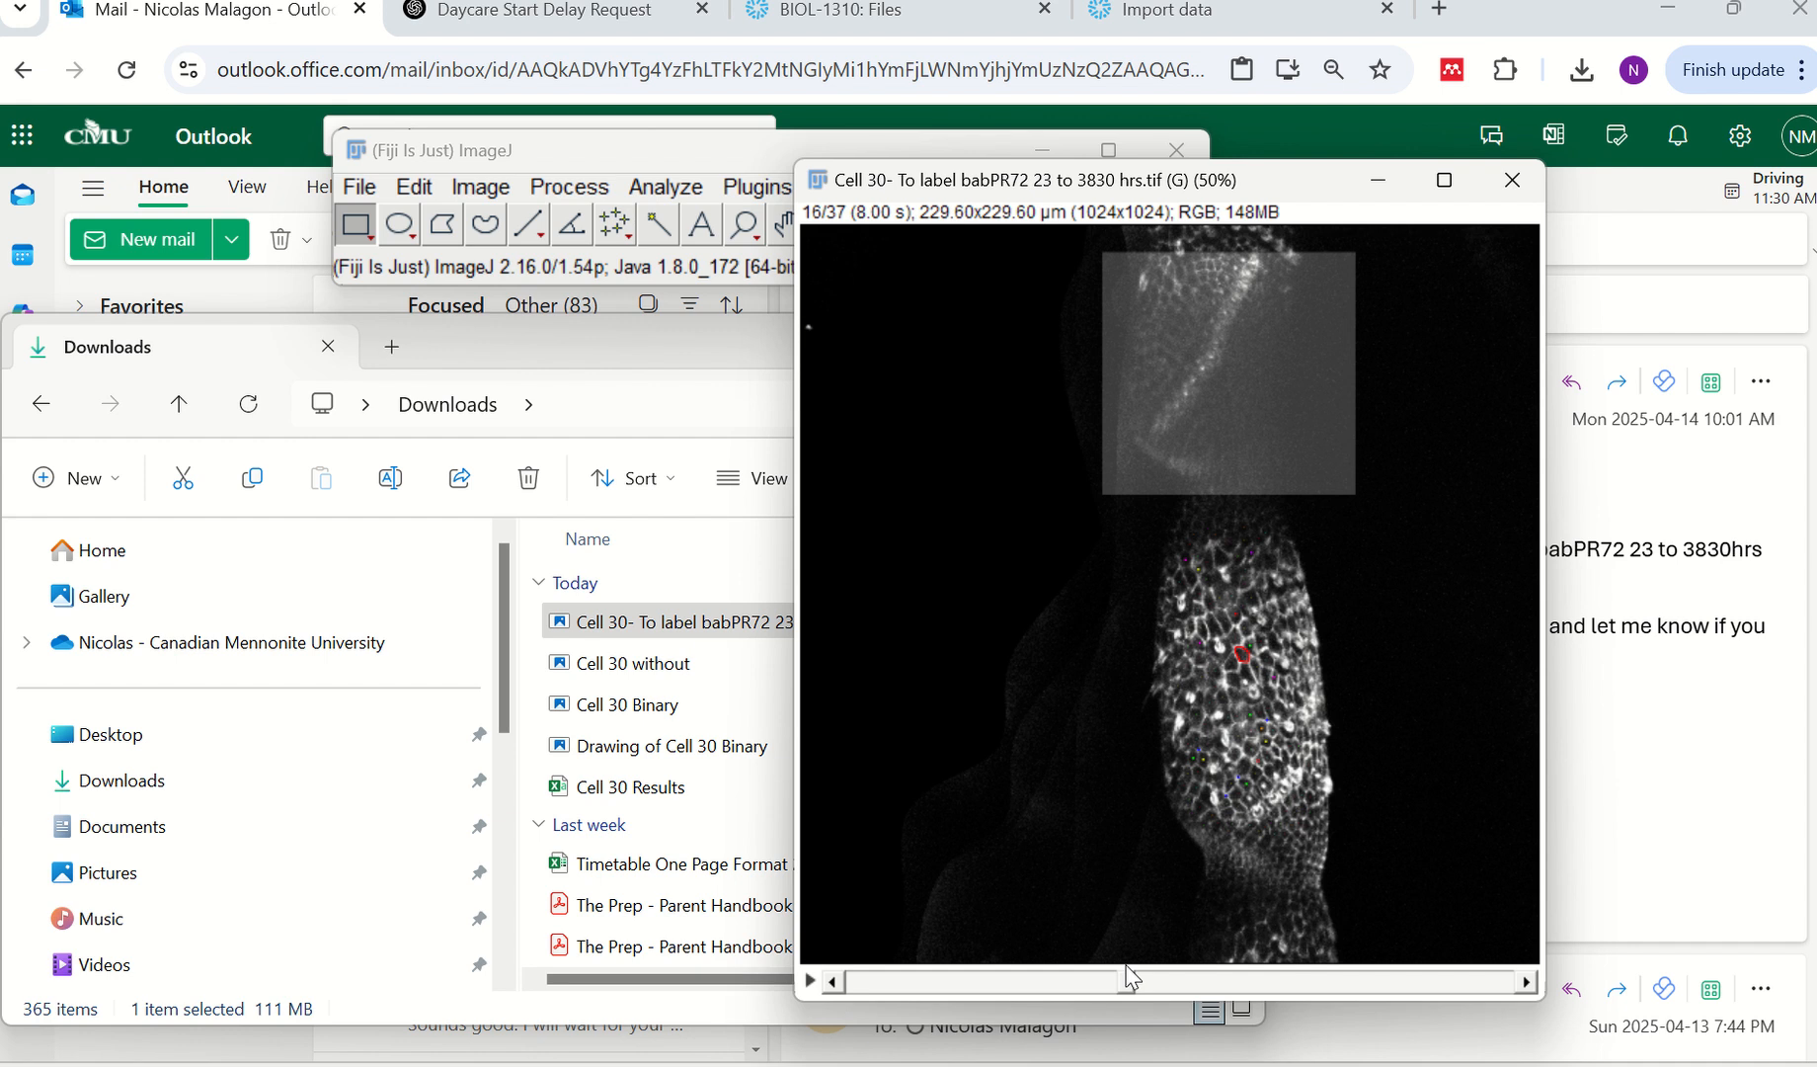
pyautogui.click(480, 190)
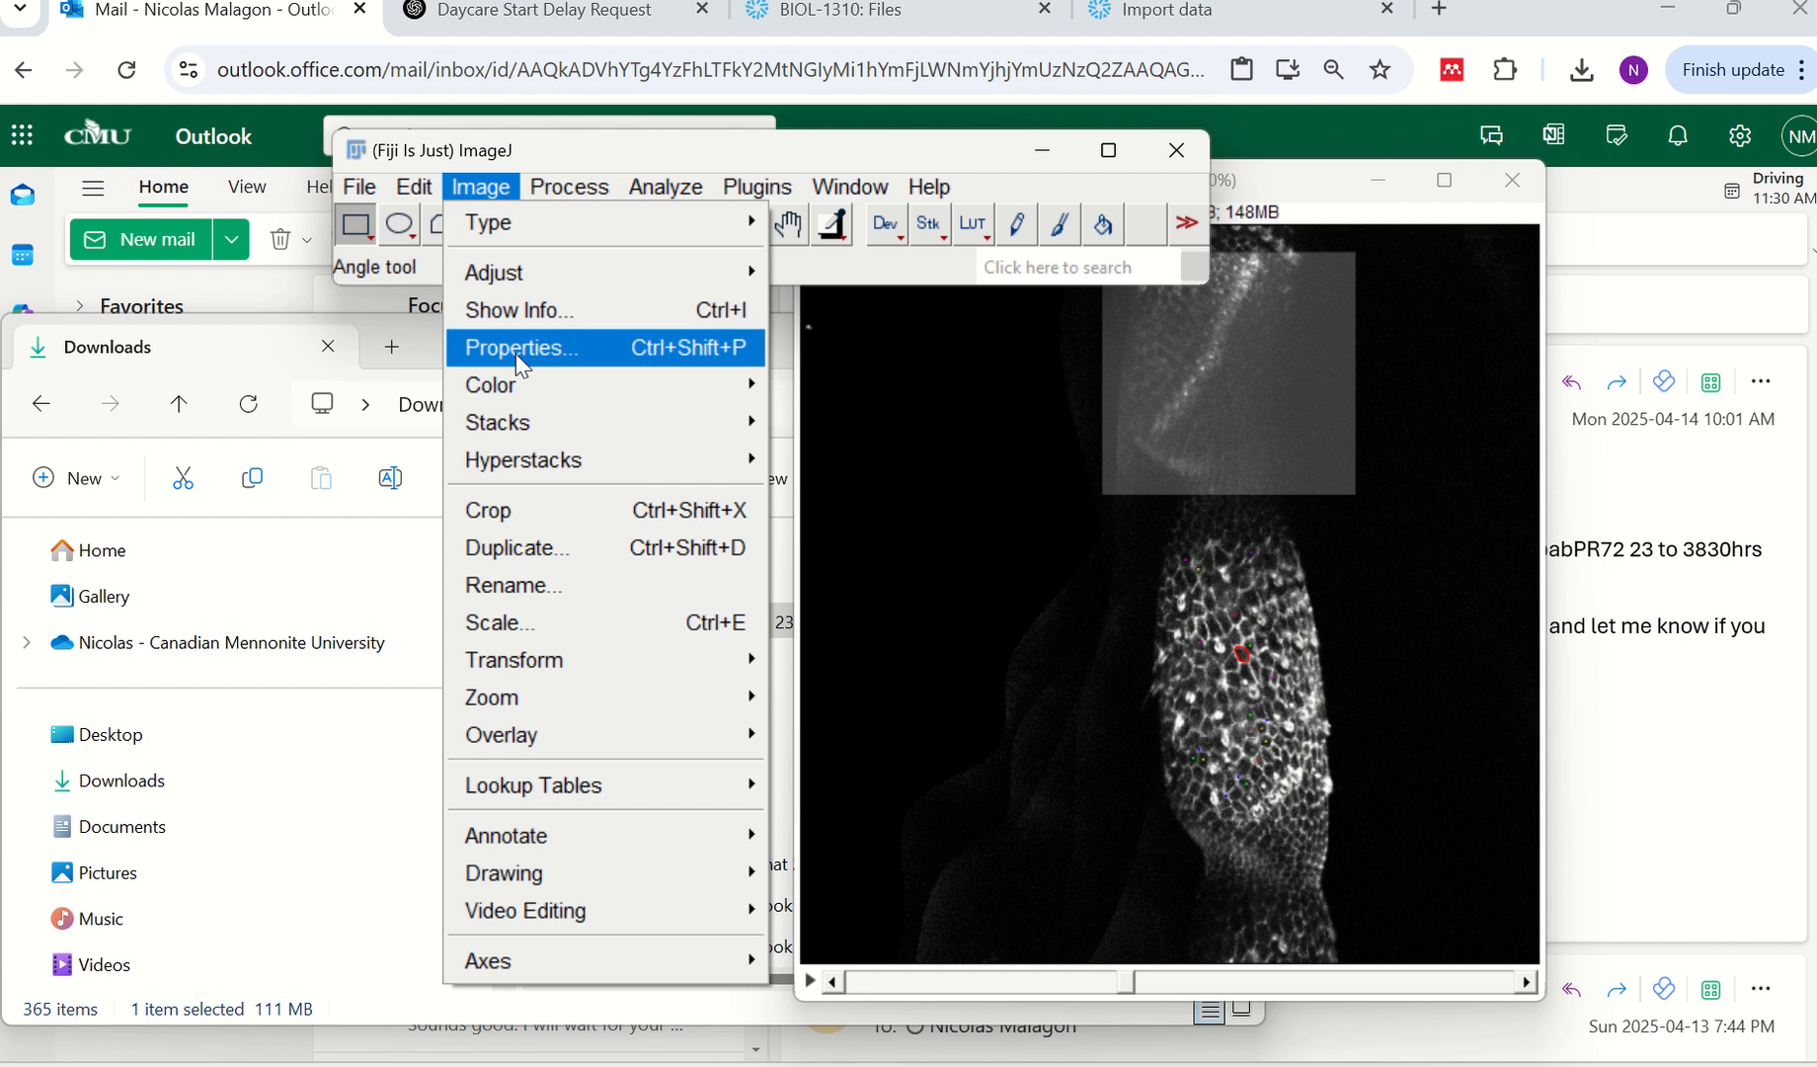
pyautogui.moveTo(529, 393)
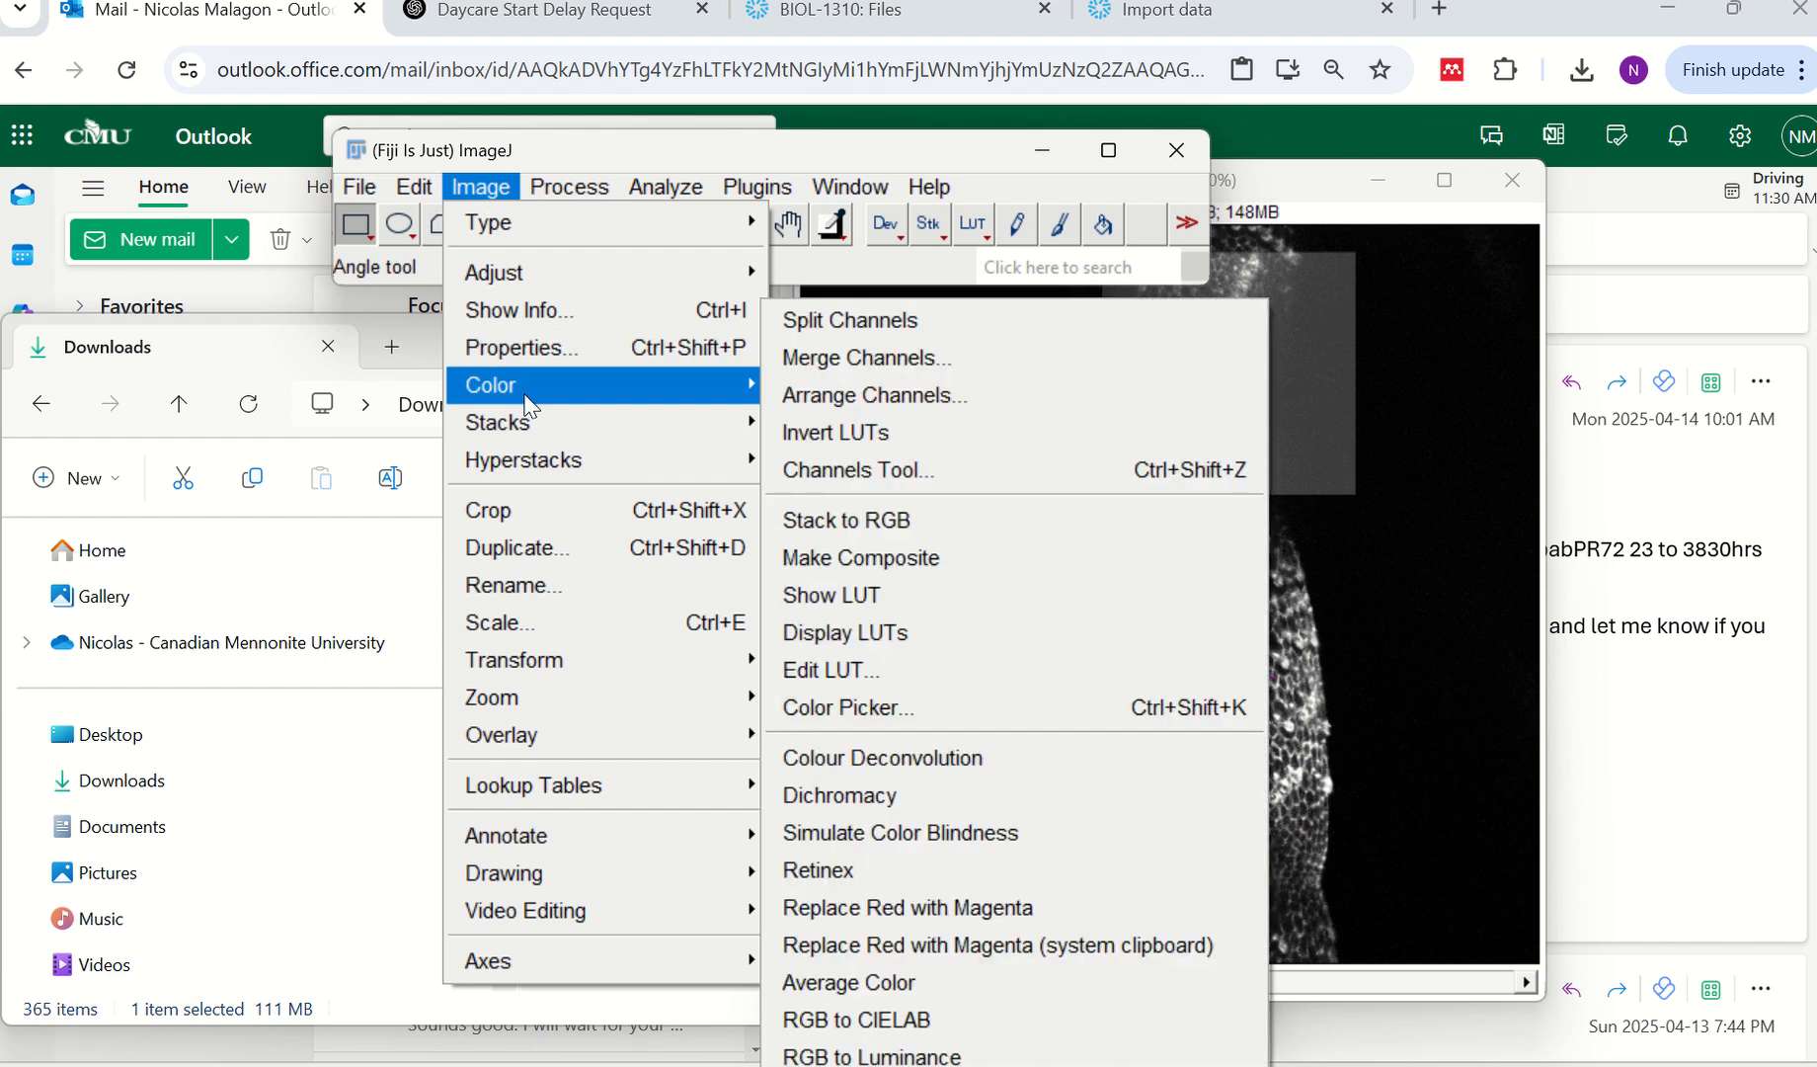
pyautogui.click(839, 330)
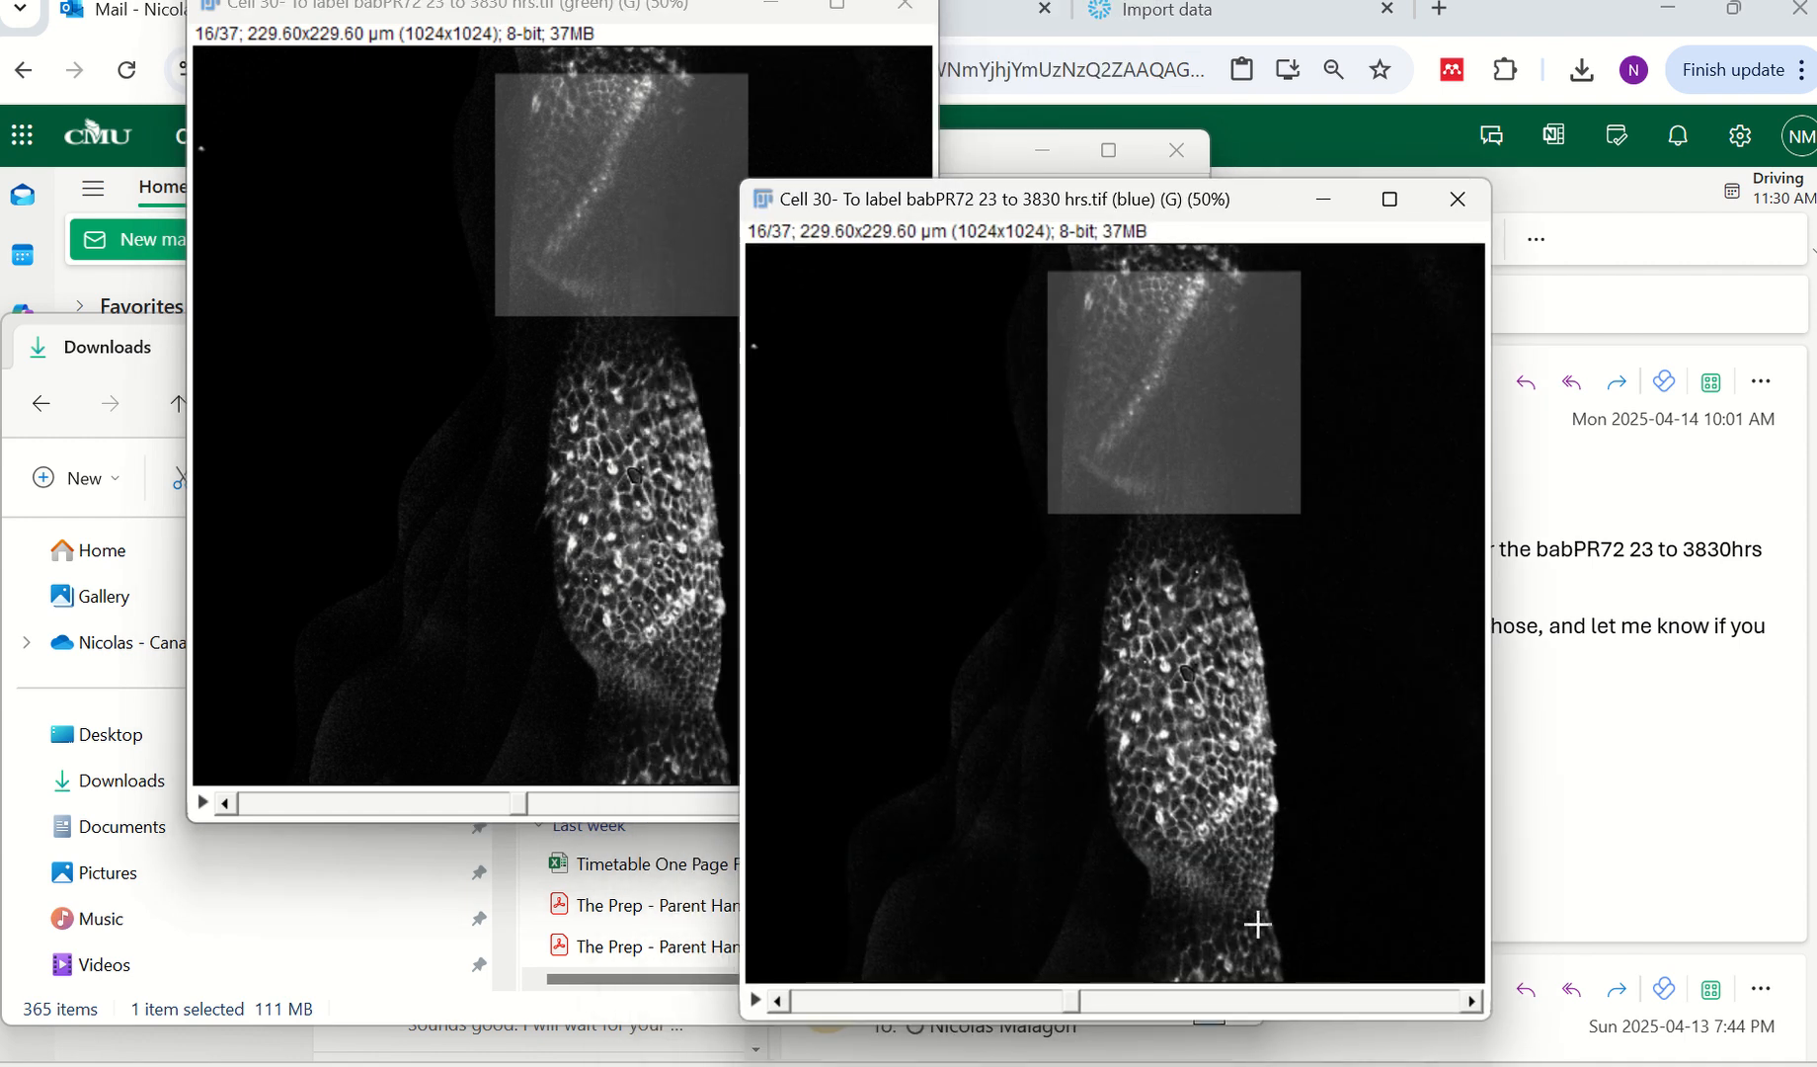
# Separate the channel windows and zoom in on the labelled cells in the red channel to examine the dots.
pyautogui.moveTo(563, 13); pyautogui.dragTo(1035, 226)
pyautogui.click(615, 16)
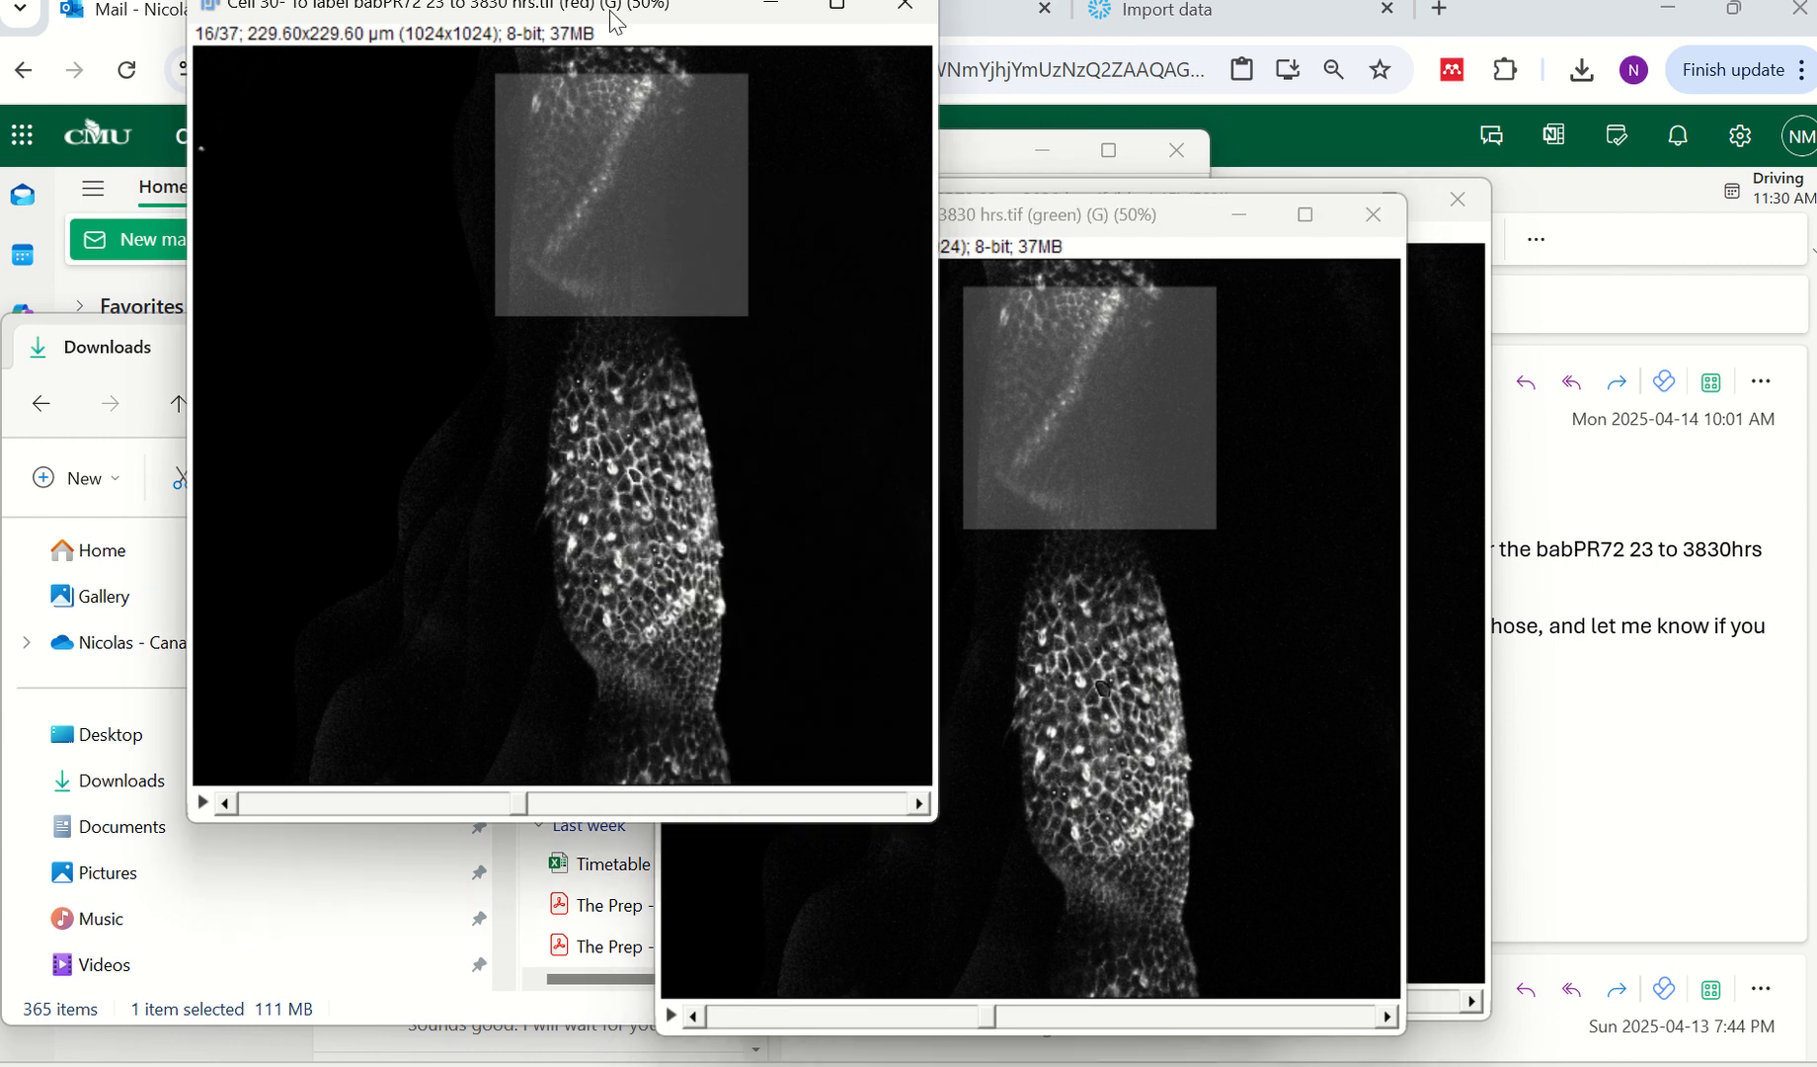
pyautogui.moveTo(617, 21); pyautogui.dragTo(528, 135)
pyautogui.press('+')
pyautogui.press('+')
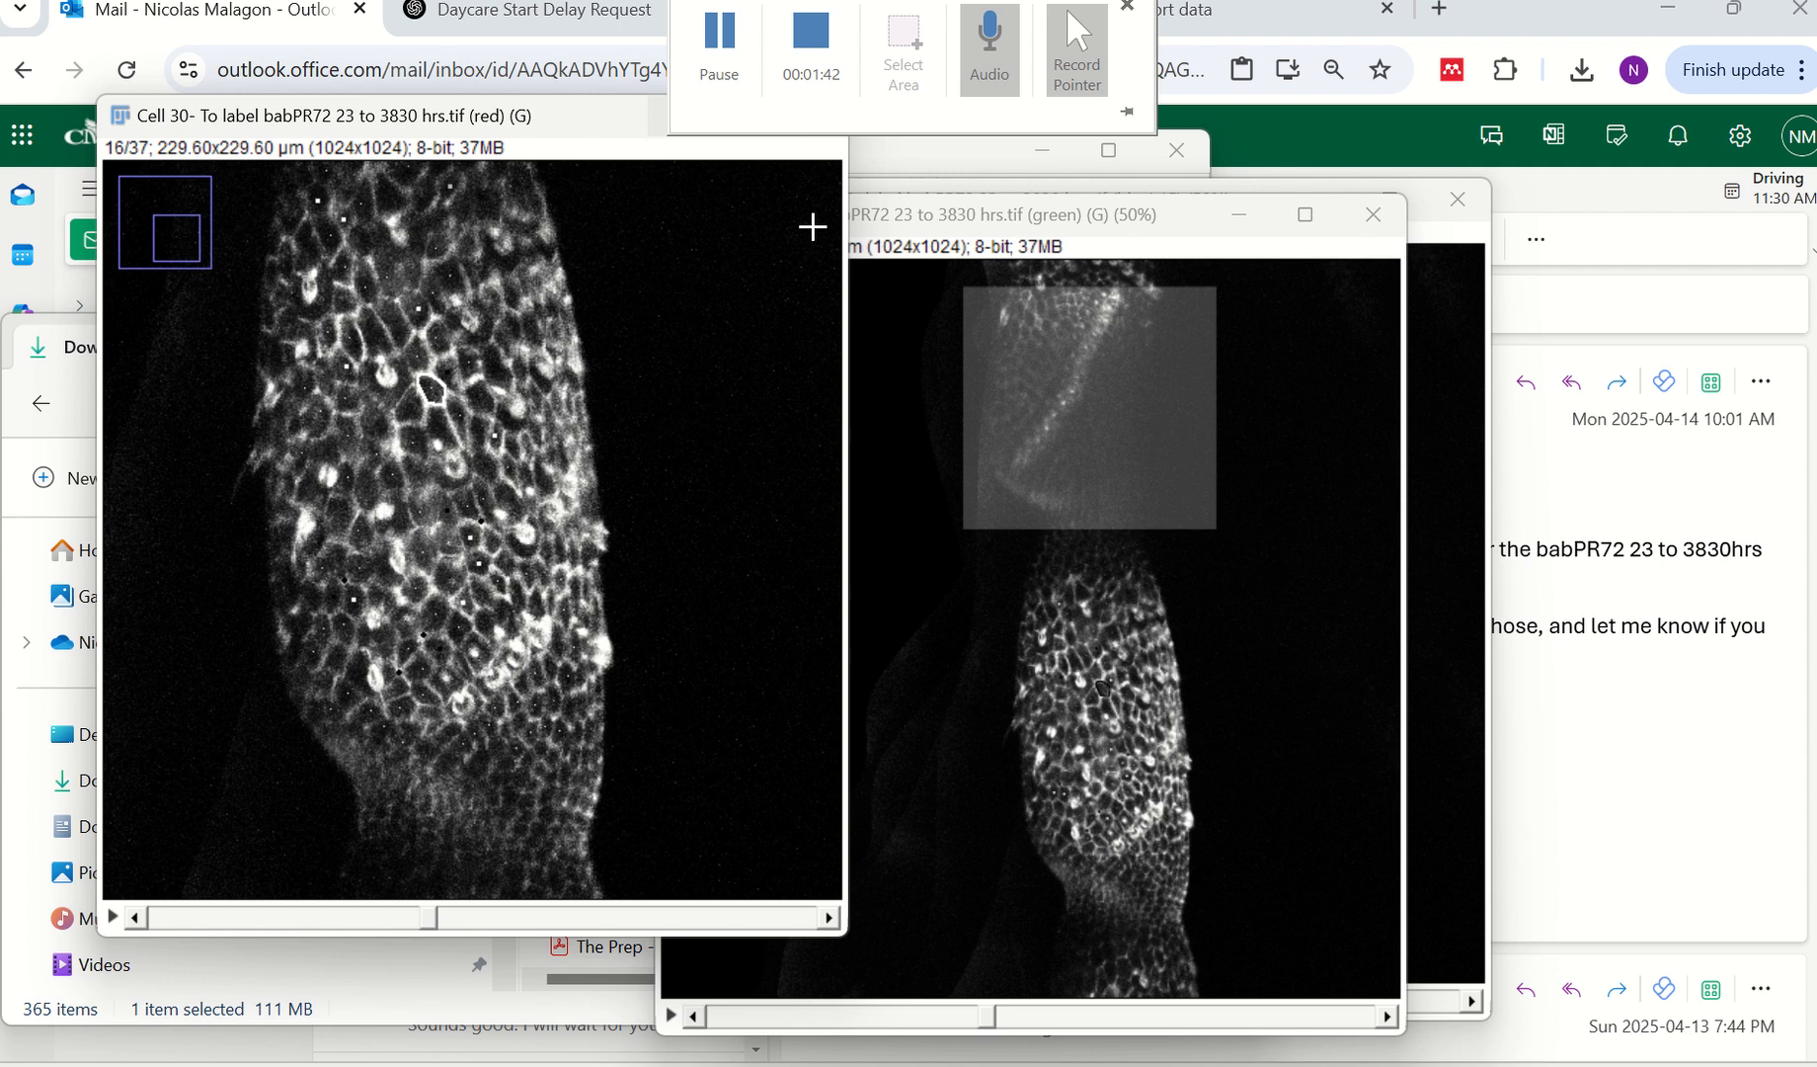
# Close the red, green and blue channel windows.
pyautogui.click(815, 116)
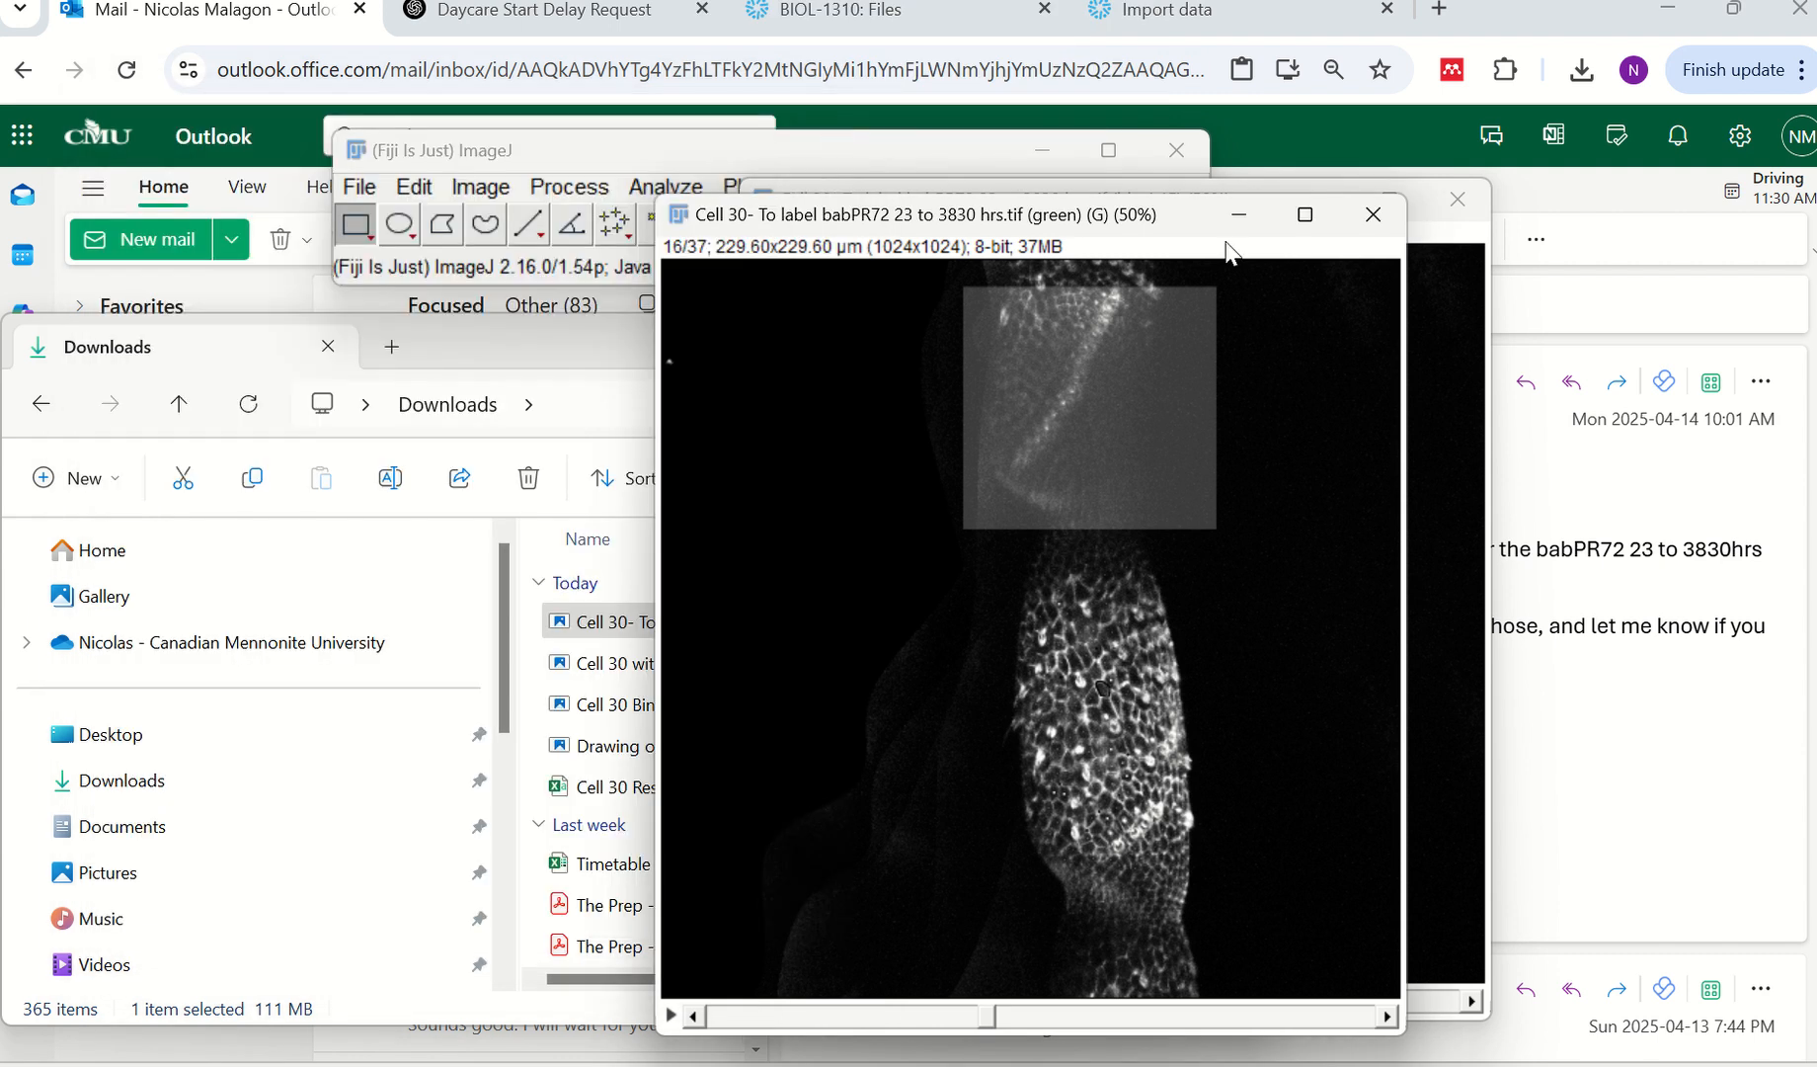
pyautogui.click(1372, 209)
pyautogui.click(1470, 198)
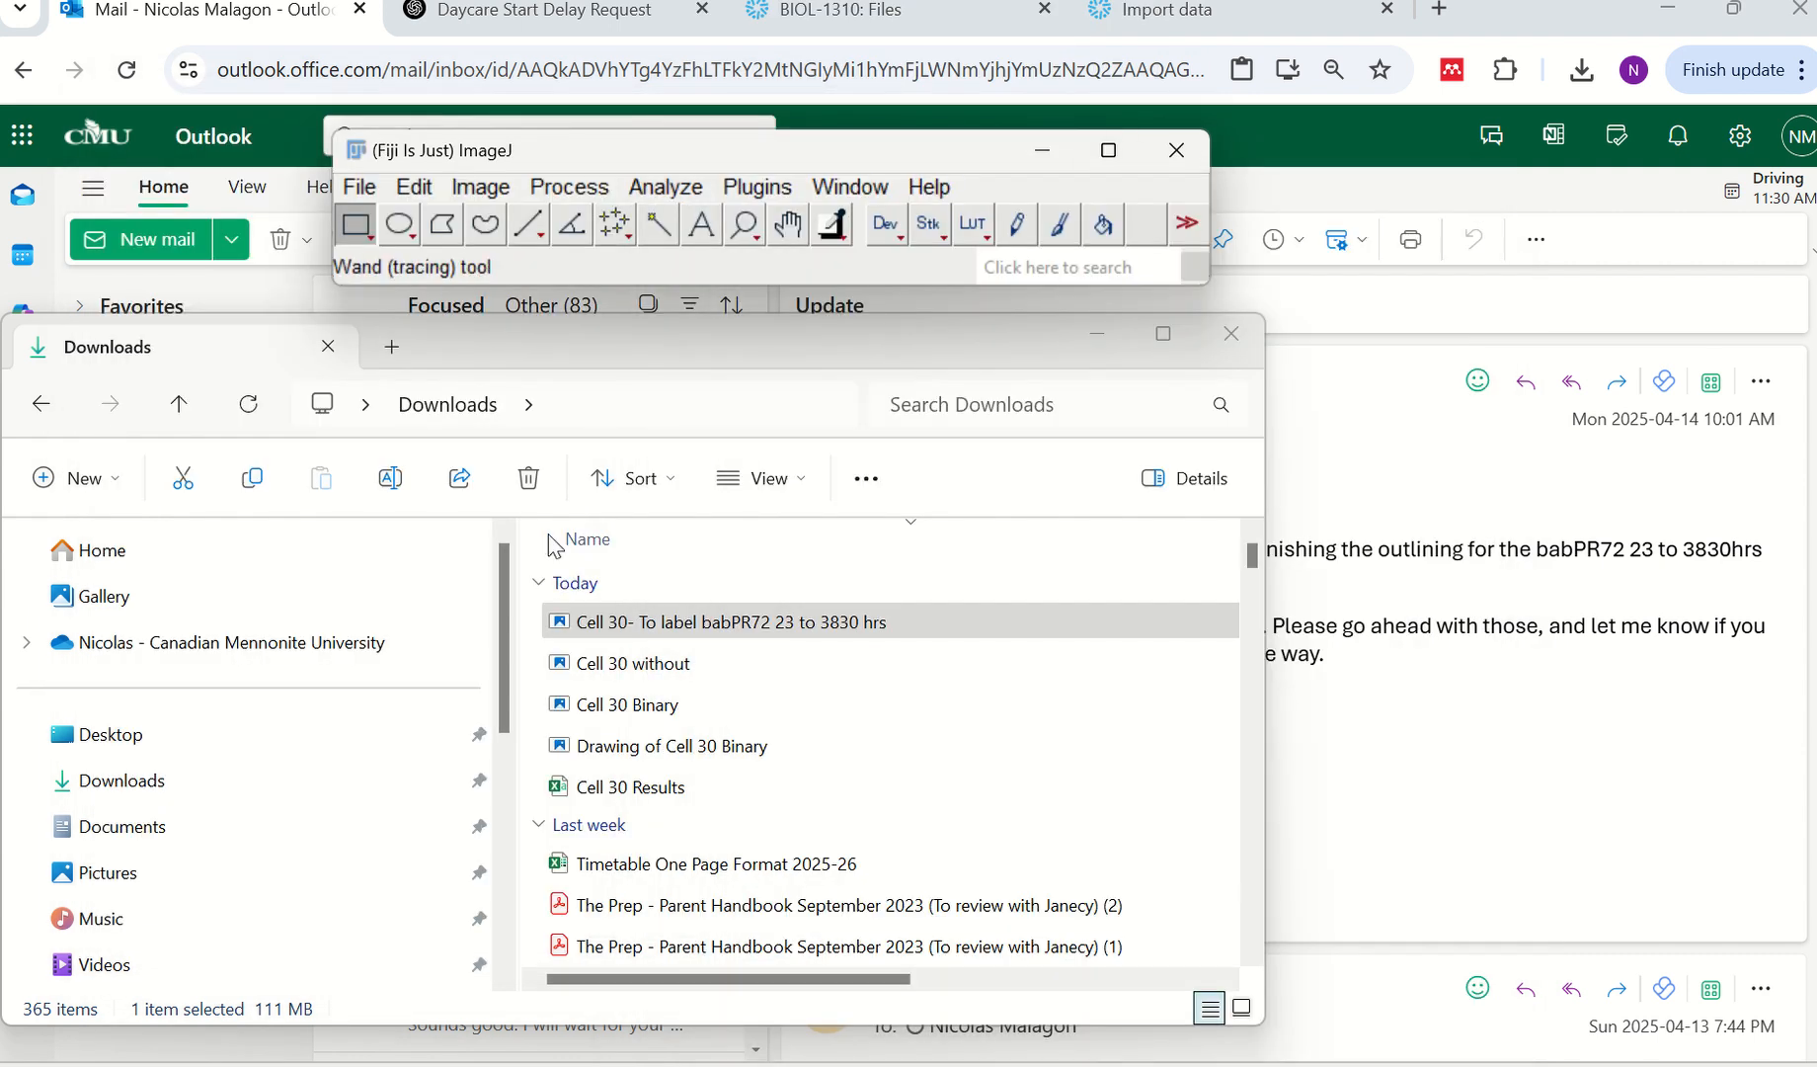
# Open "Cell 30- To label babPR72 23 to 3830 hrs" from Downloads in Fiji again, keeping the global calibration.
pyautogui.moveTo(573, 633); pyautogui.dragTo(491, 269)
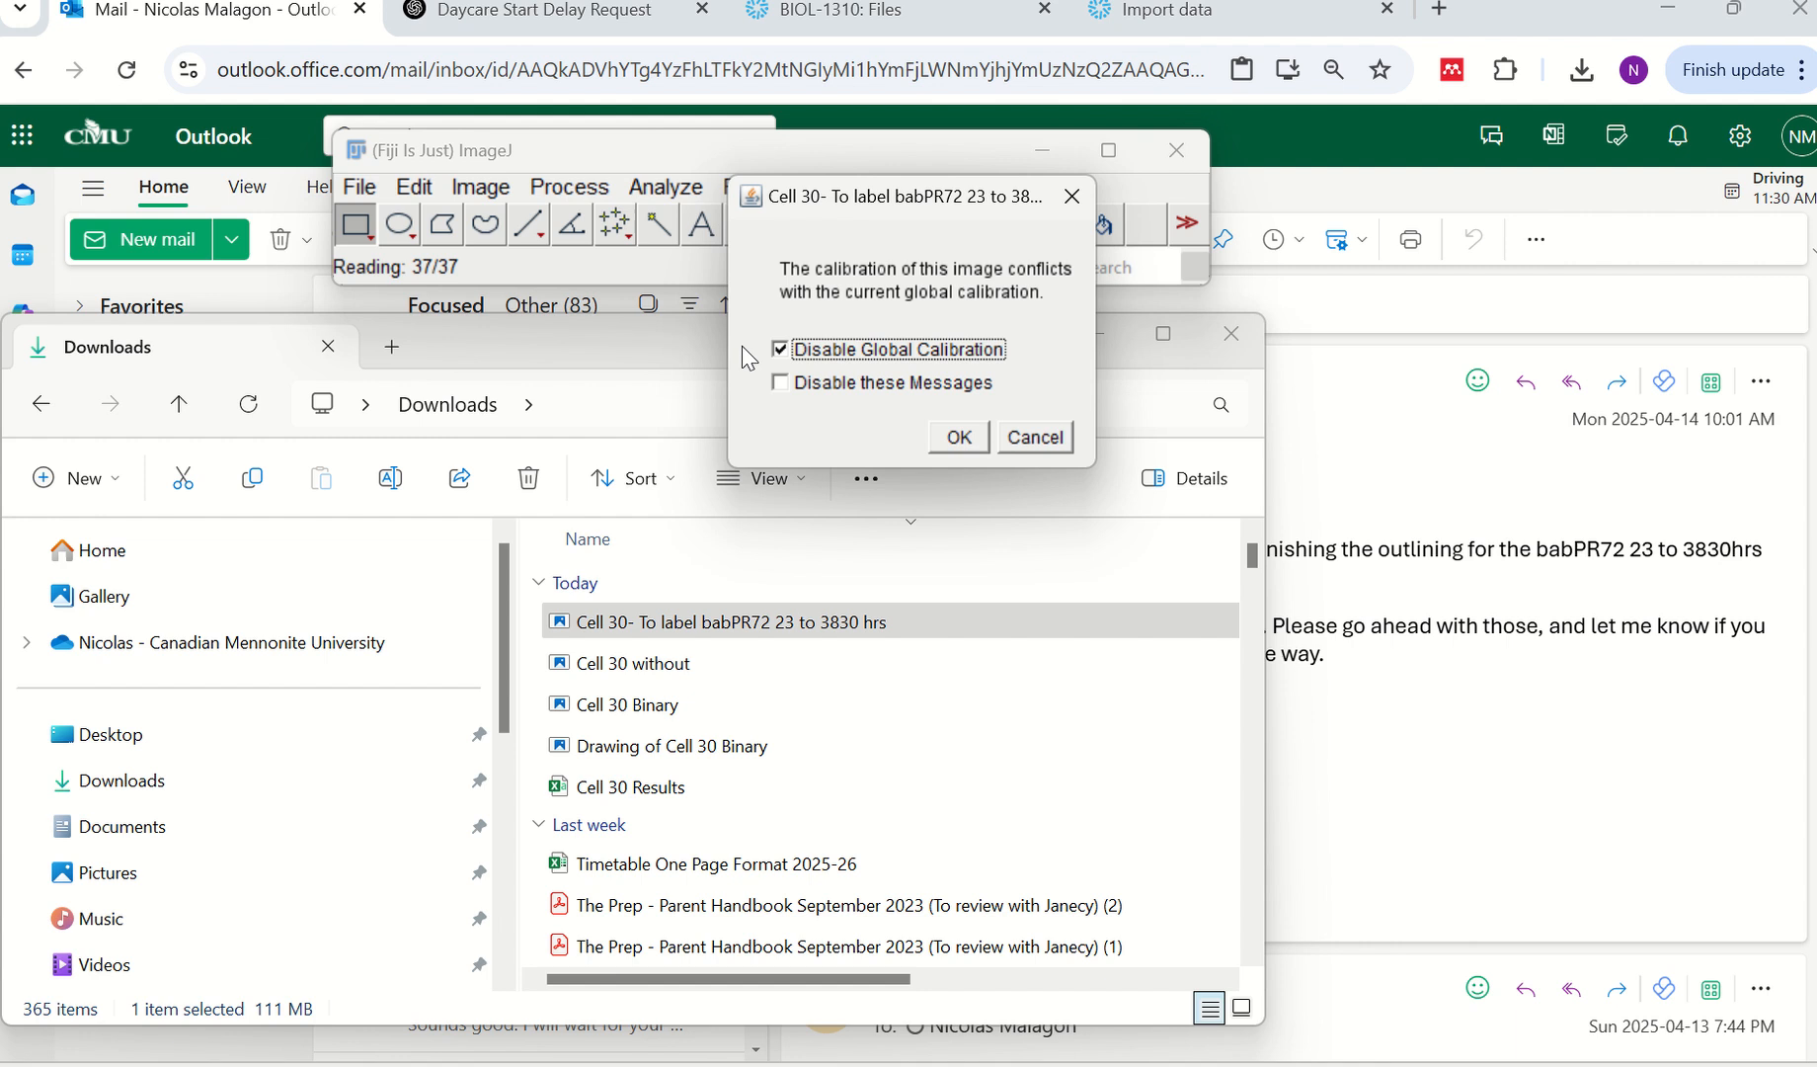
pyautogui.click(956, 438)
pyautogui.moveTo(644, 30); pyautogui.dragTo(679, 287)
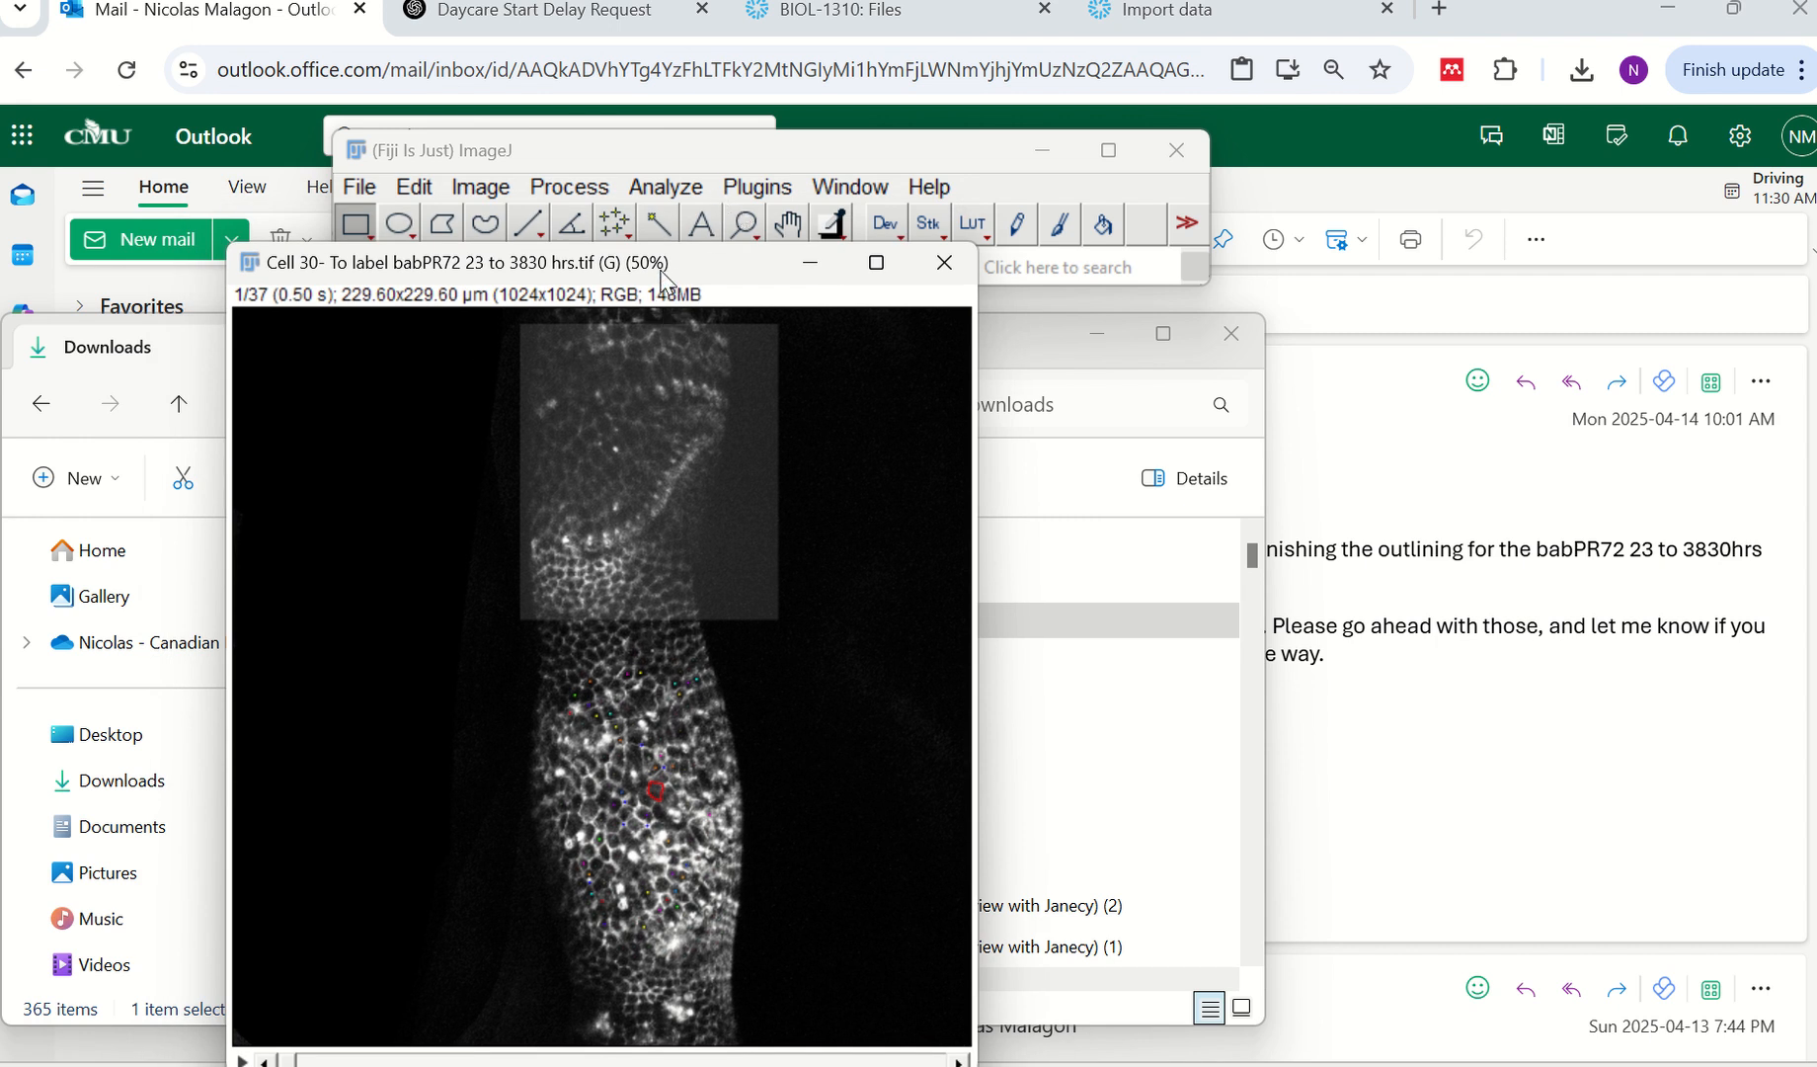
pyautogui.moveTo(667, 283); pyautogui.dragTo(925, 178)
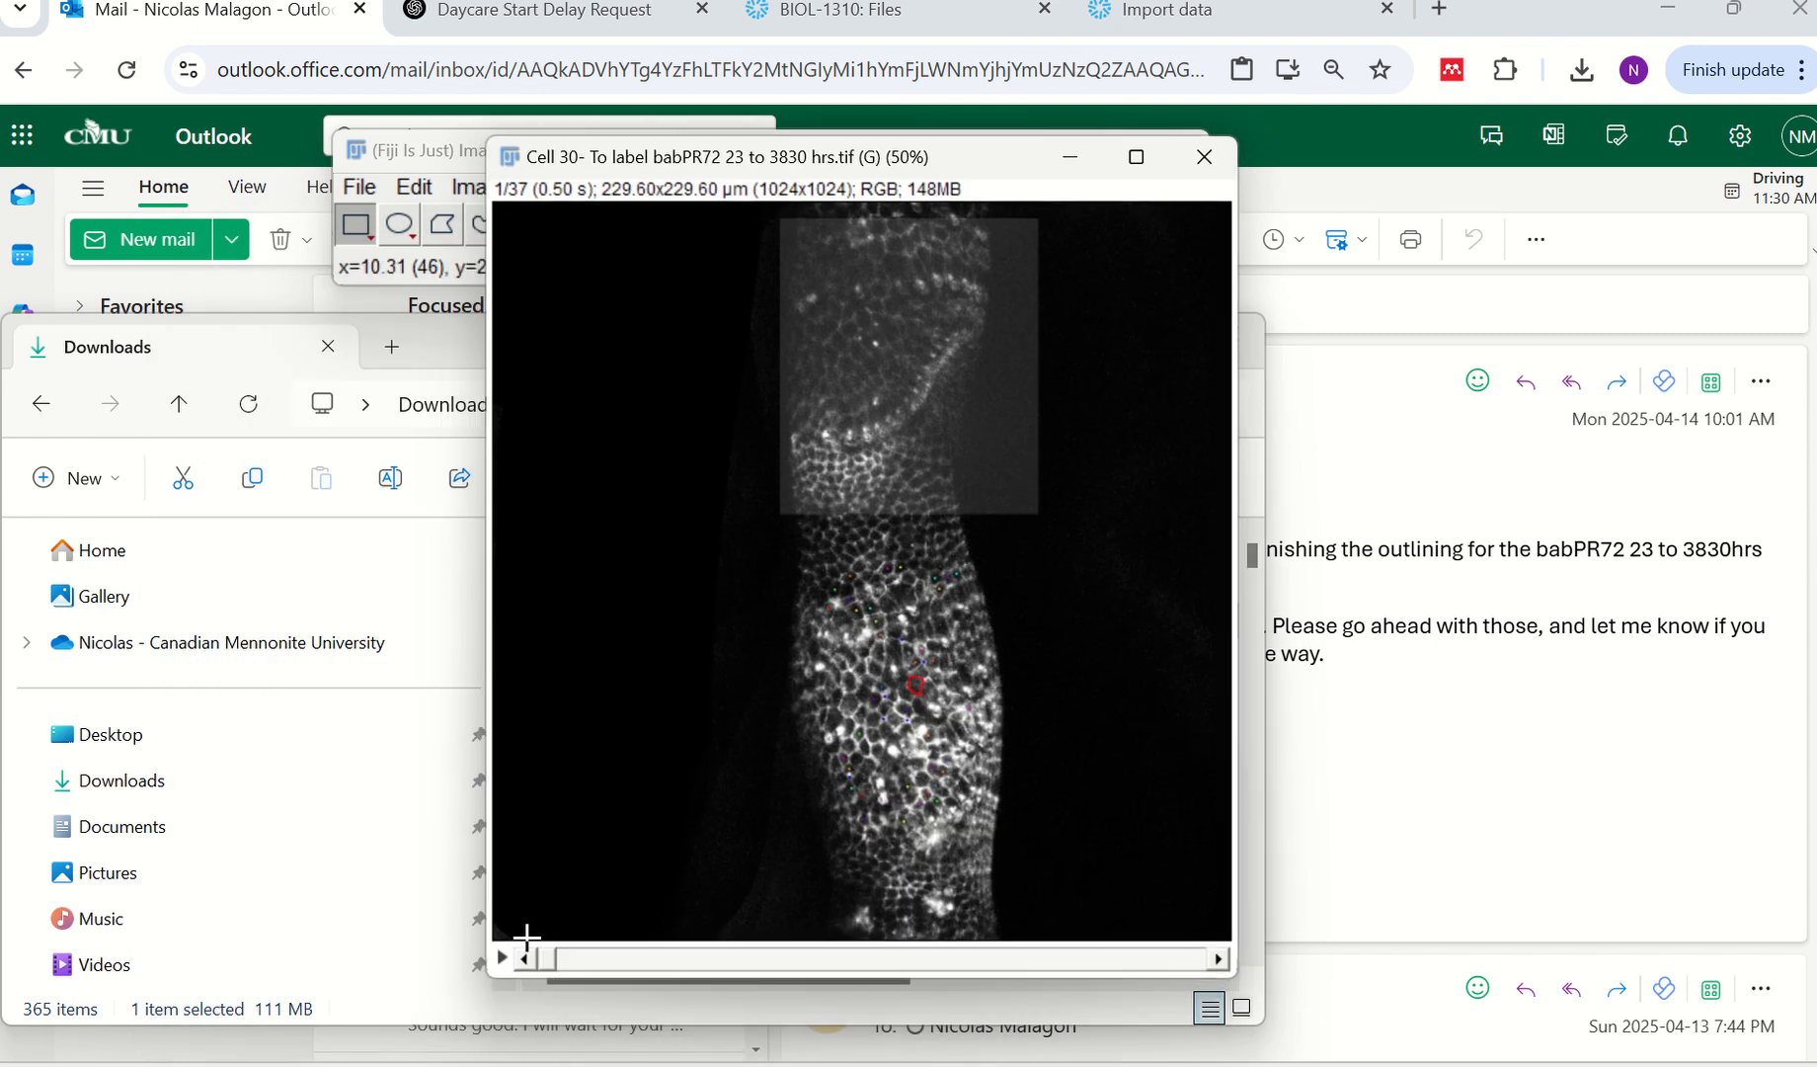
pyautogui.moveTo(544, 958); pyautogui.dragTo(528, 910)
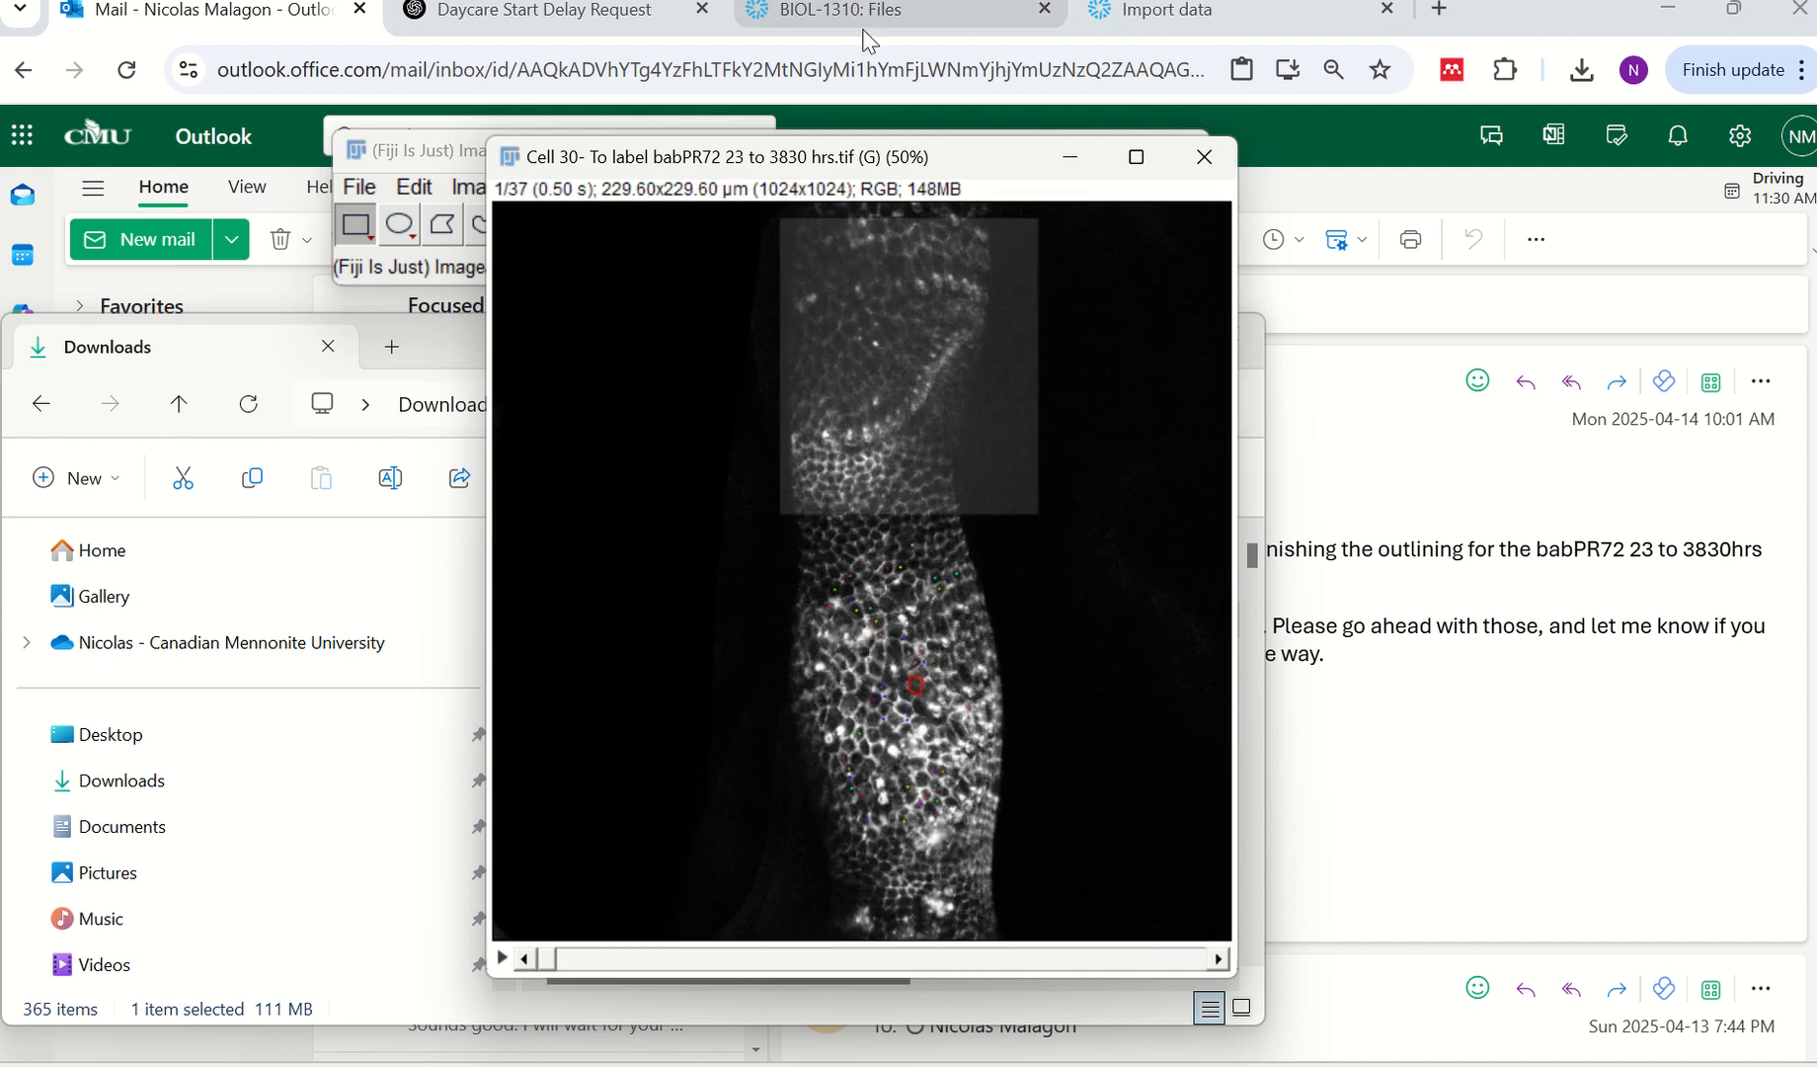
# Check the scale settings of the reopened stack and accept them as they are.
pyautogui.moveTo(859, 156); pyautogui.dragTo(1074, 141)
pyautogui.click(608, 163)
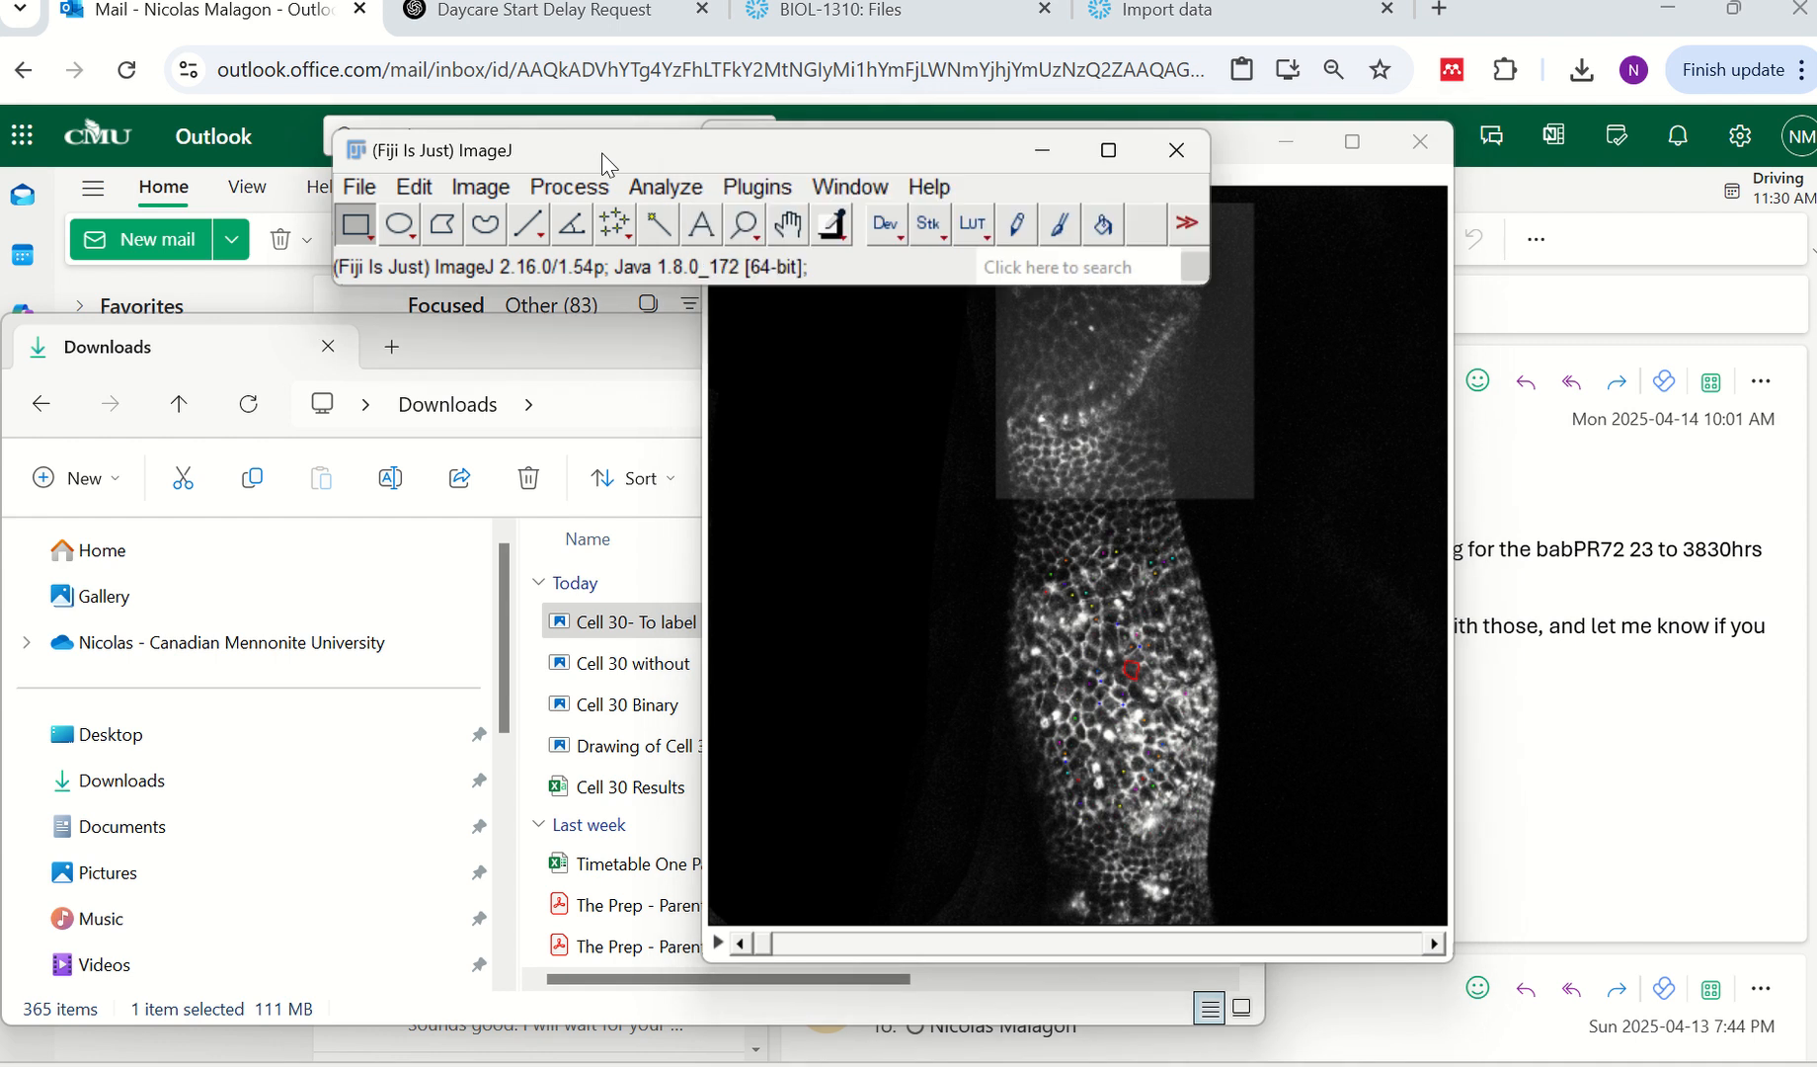
pyautogui.click(669, 188)
pyautogui.click(775, 310)
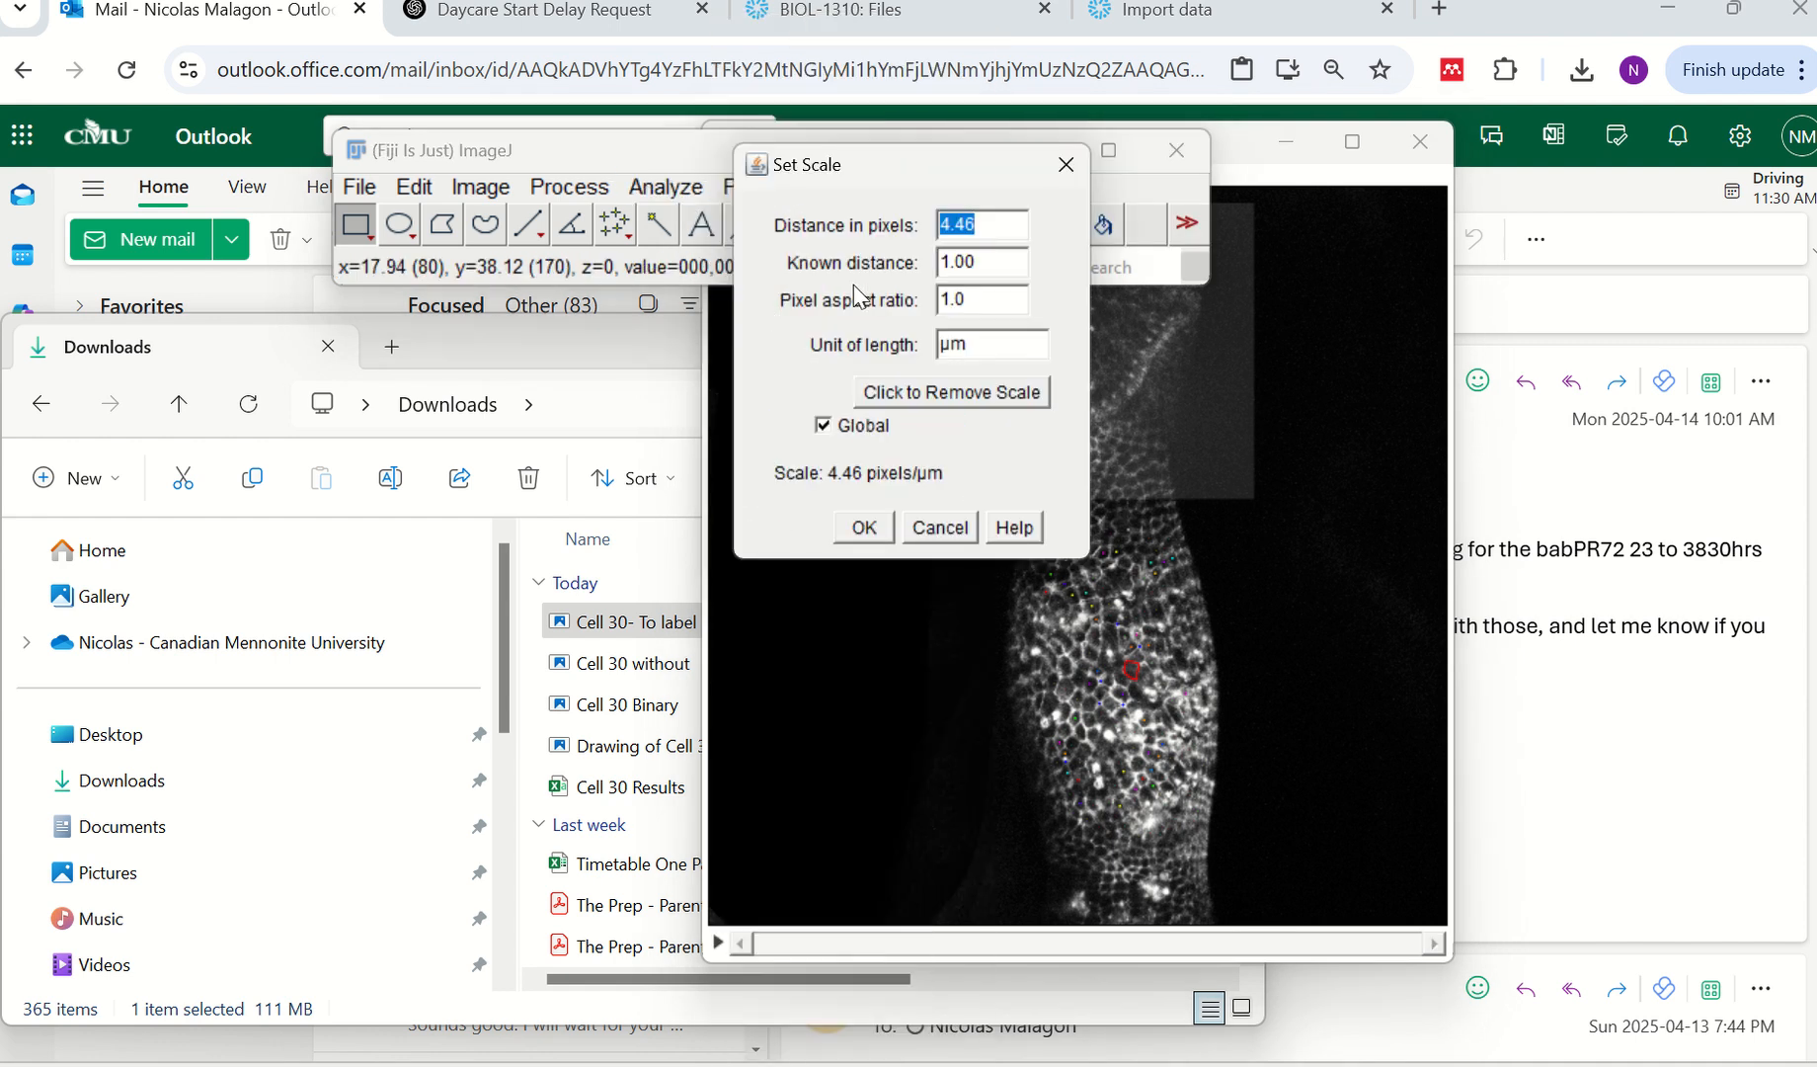
pyautogui.click(857, 528)
pyautogui.click(1233, 166)
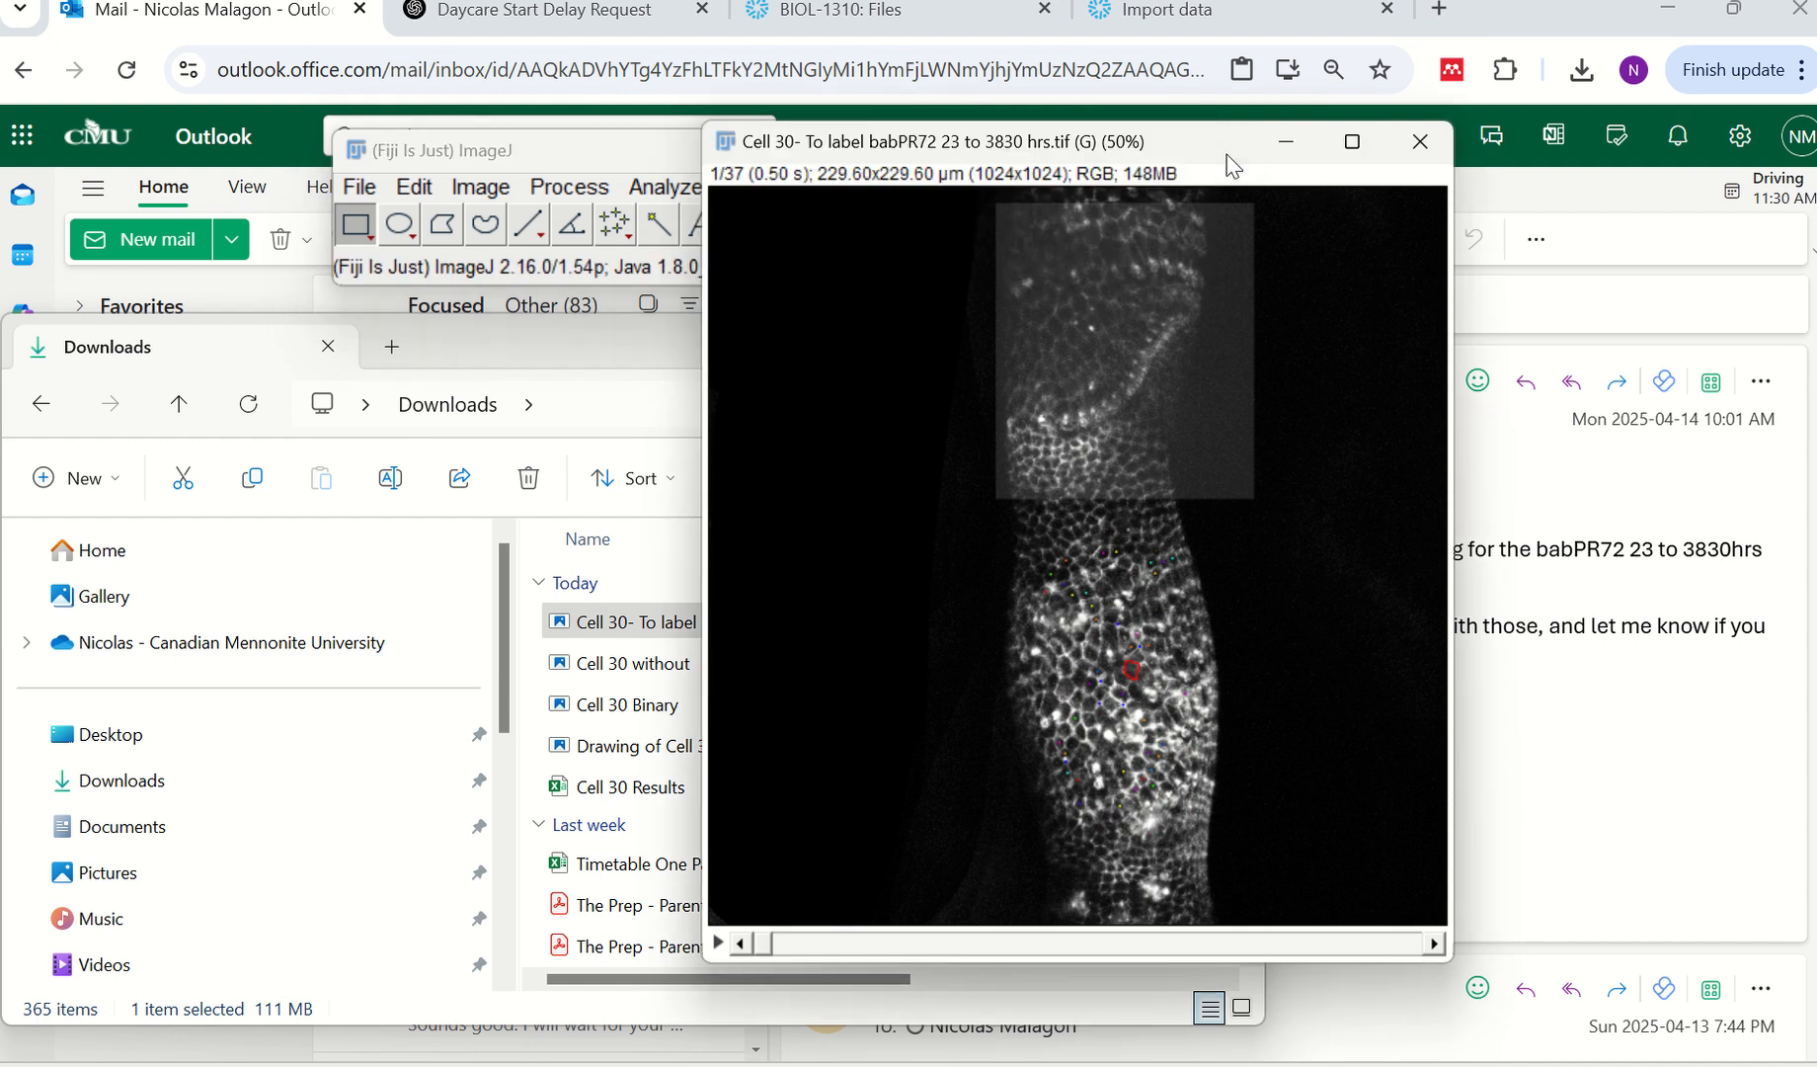
pyautogui.moveTo(1230, 158); pyautogui.dragTo(1320, 203)
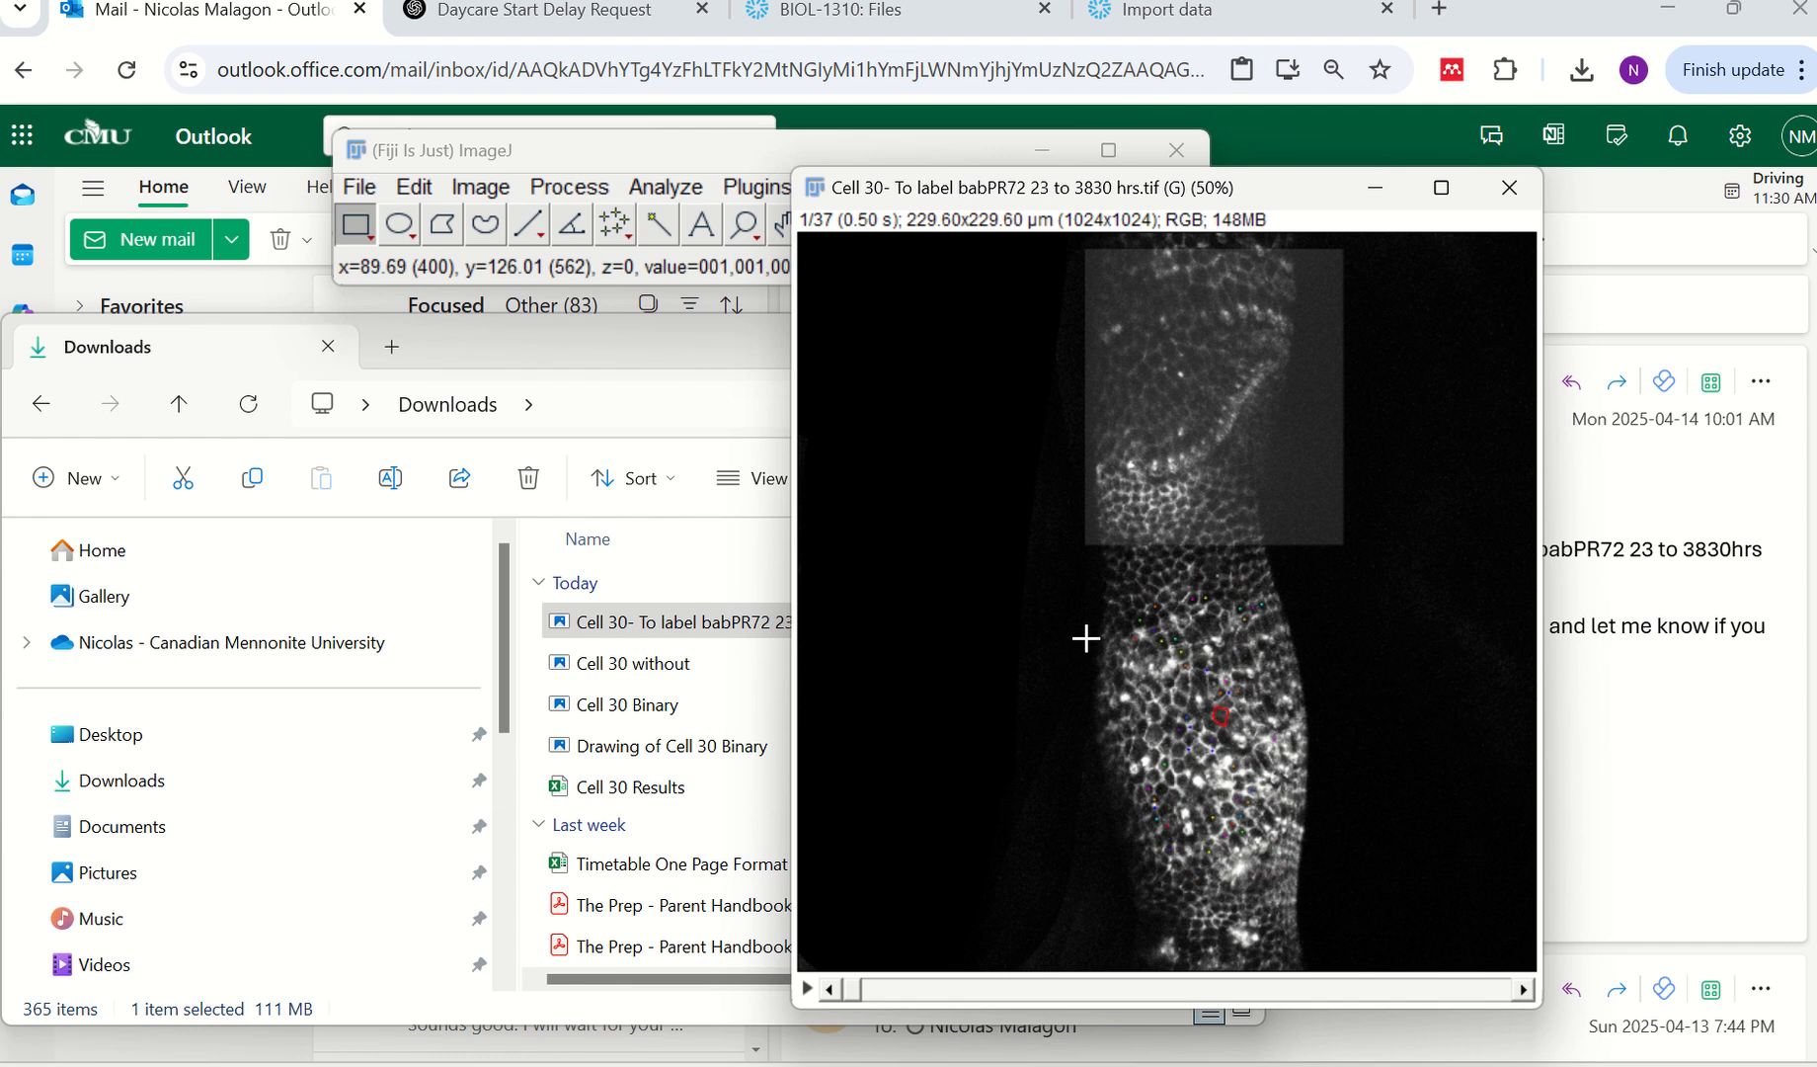
# Open Color Threshold for the stack and place its window beside the image.
pyautogui.click(480, 188)
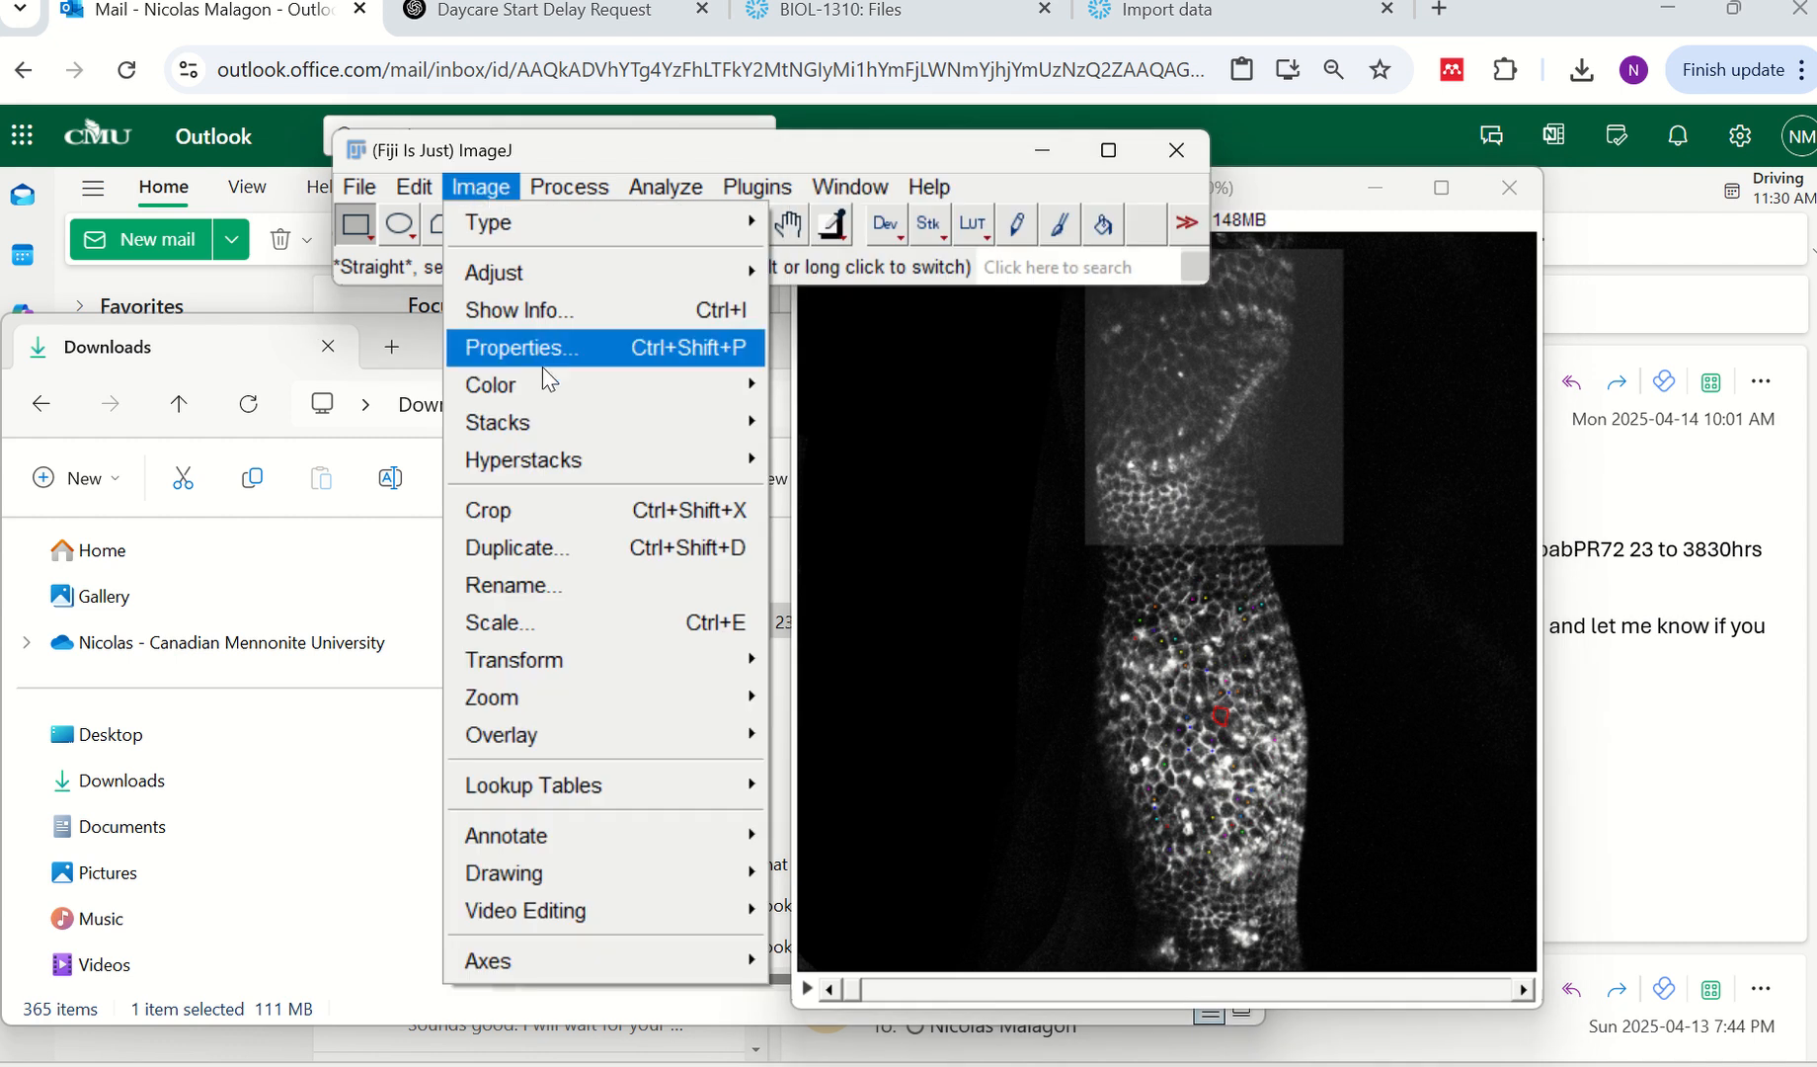
pyautogui.moveTo(575, 269)
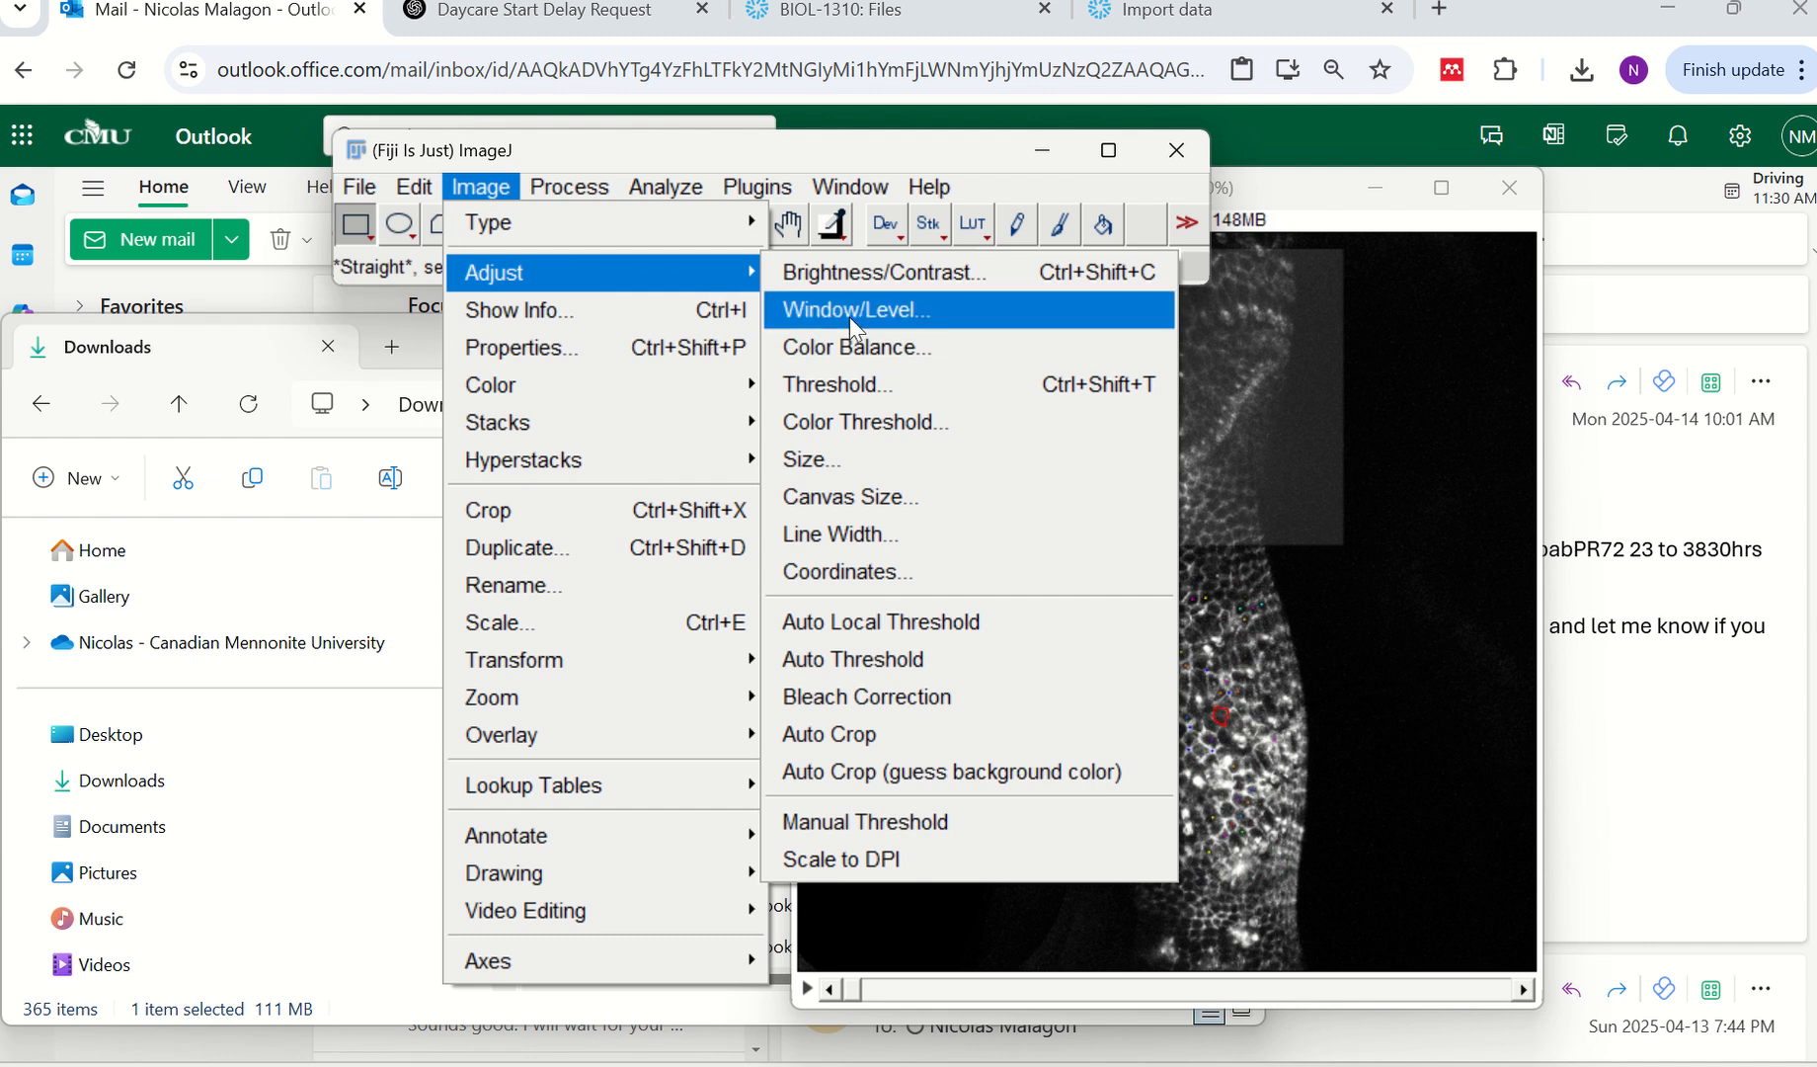
pyautogui.click(867, 419)
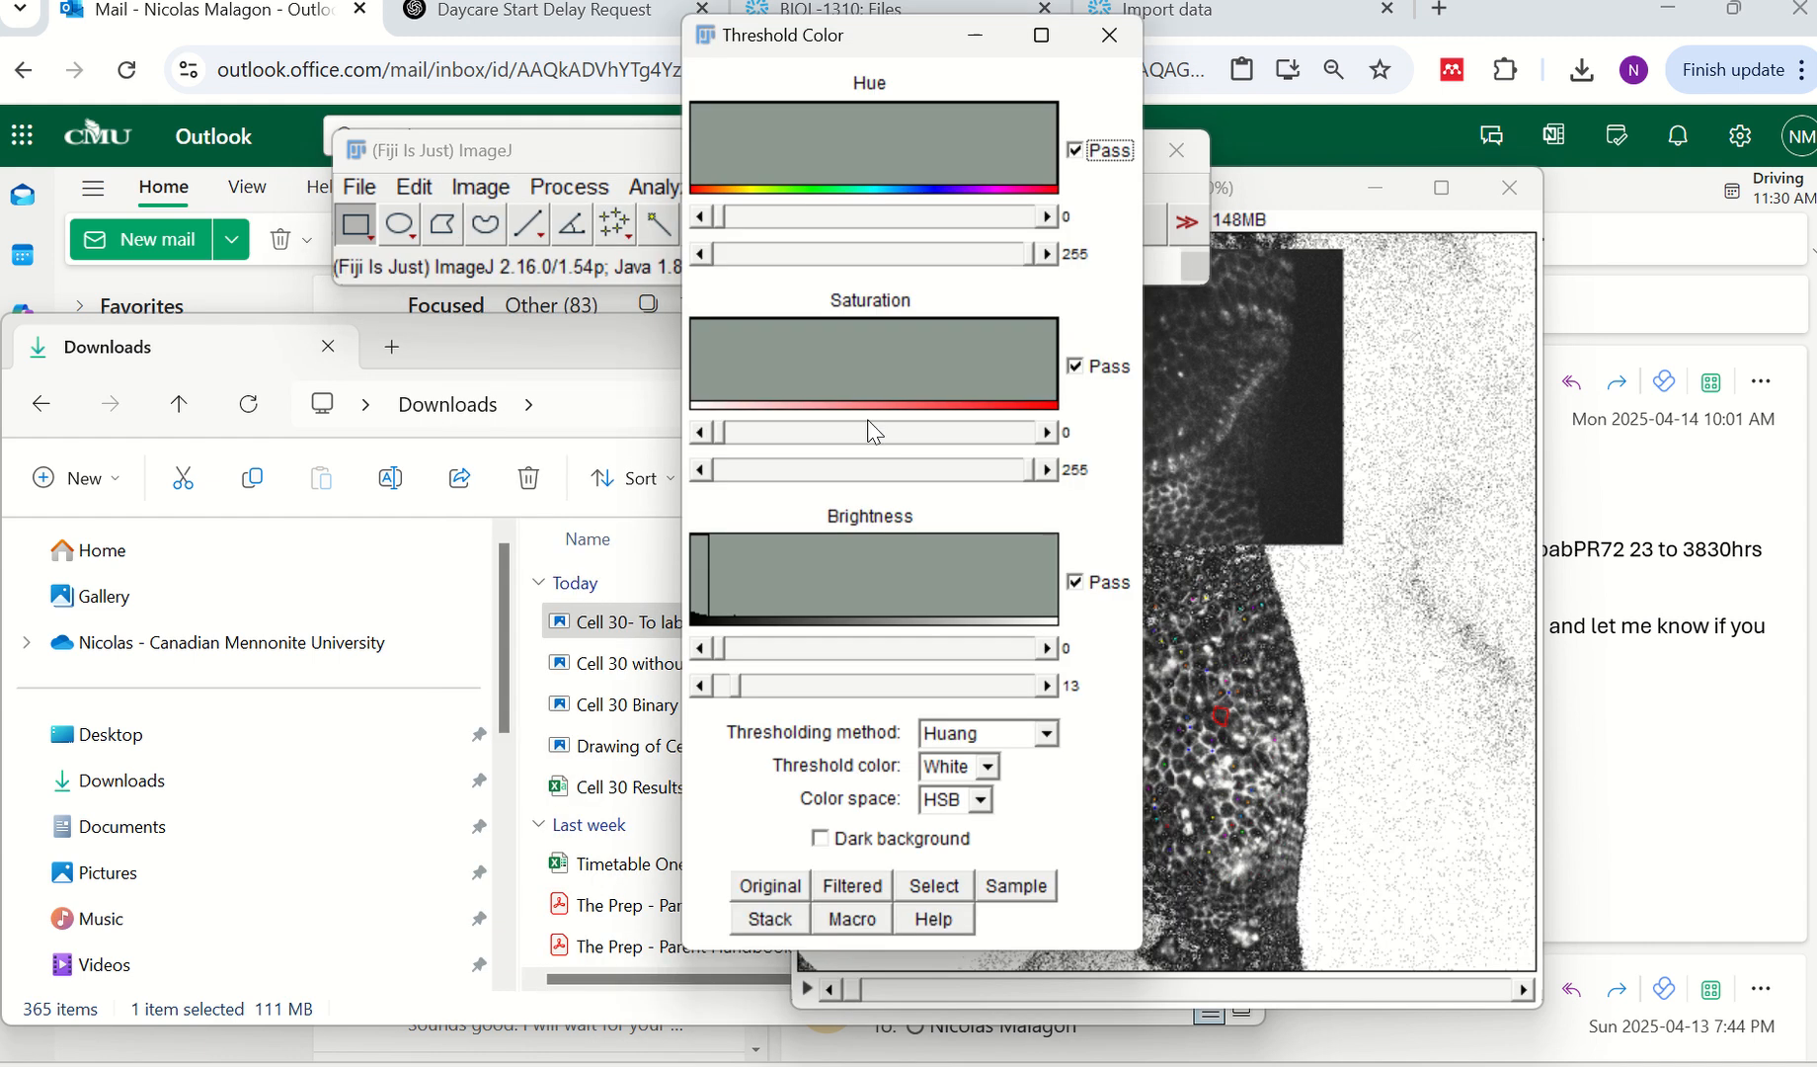
pyautogui.moveTo(915, 36); pyautogui.dragTo(363, 85)
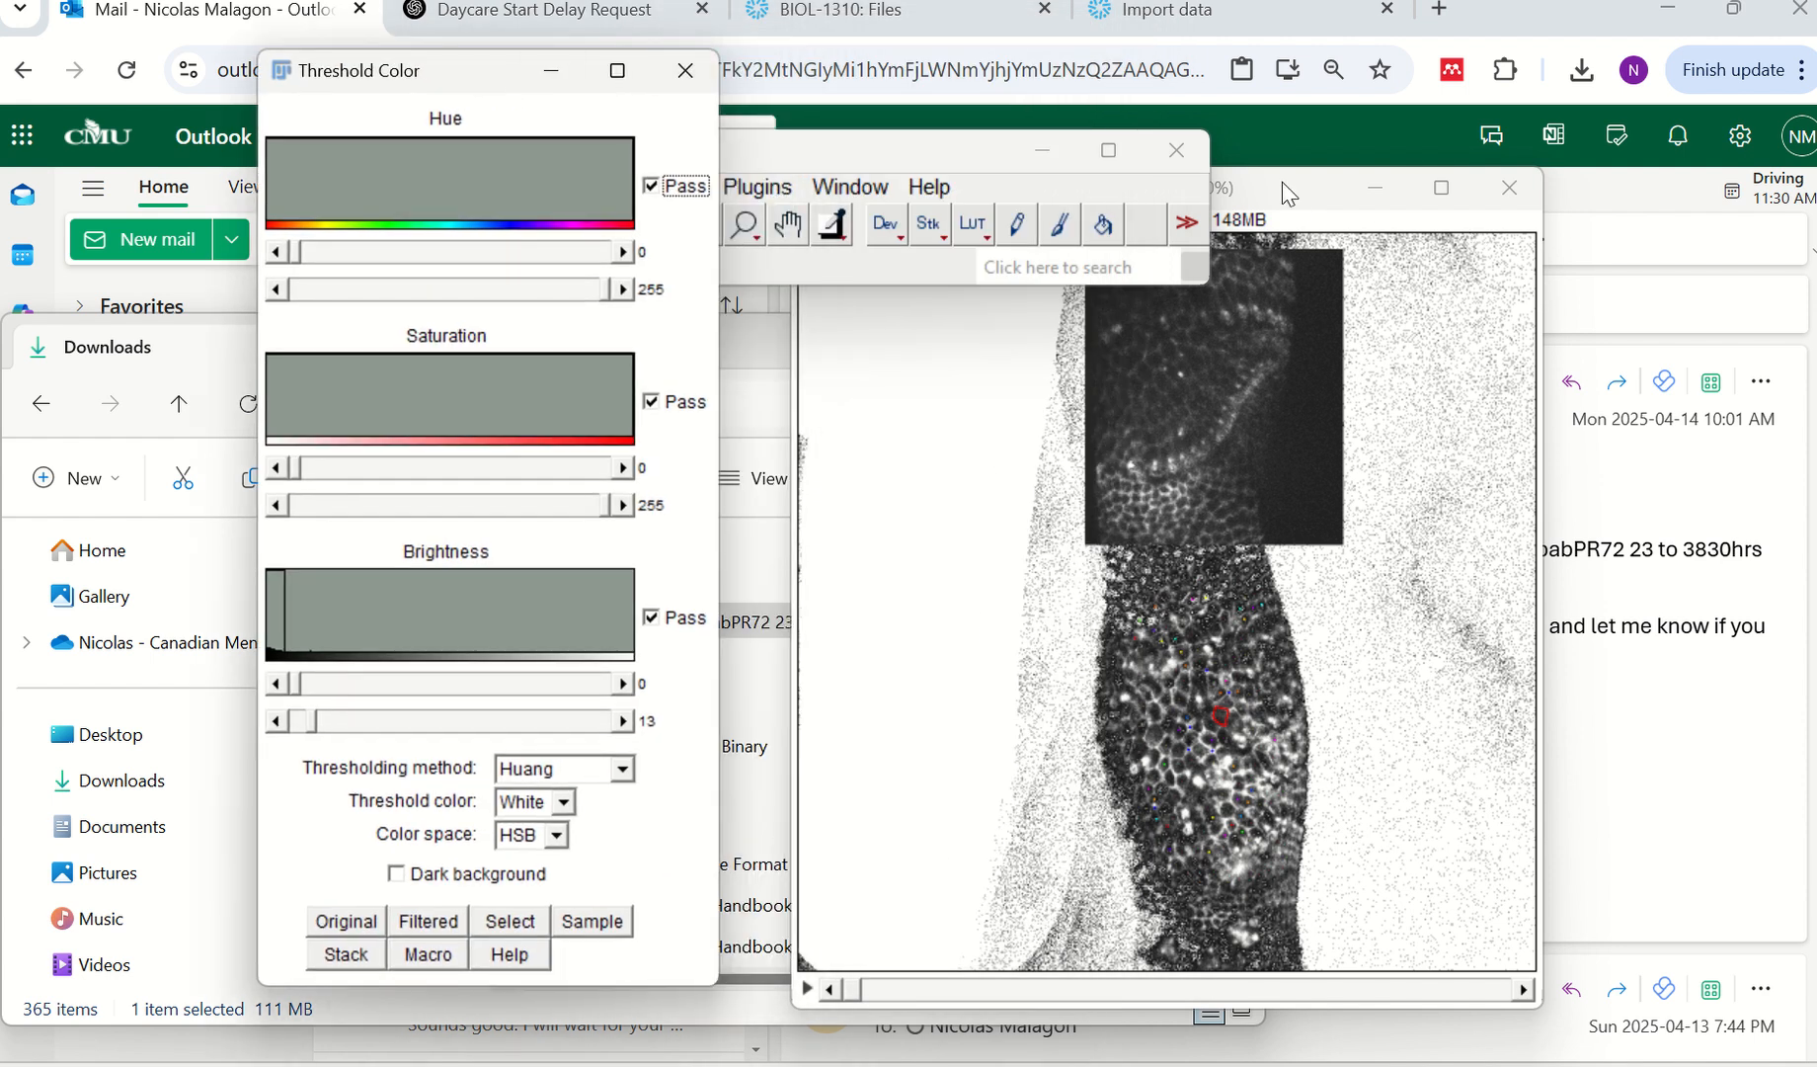
pyautogui.moveTo(1288, 190); pyautogui.dragTo(1356, 193)
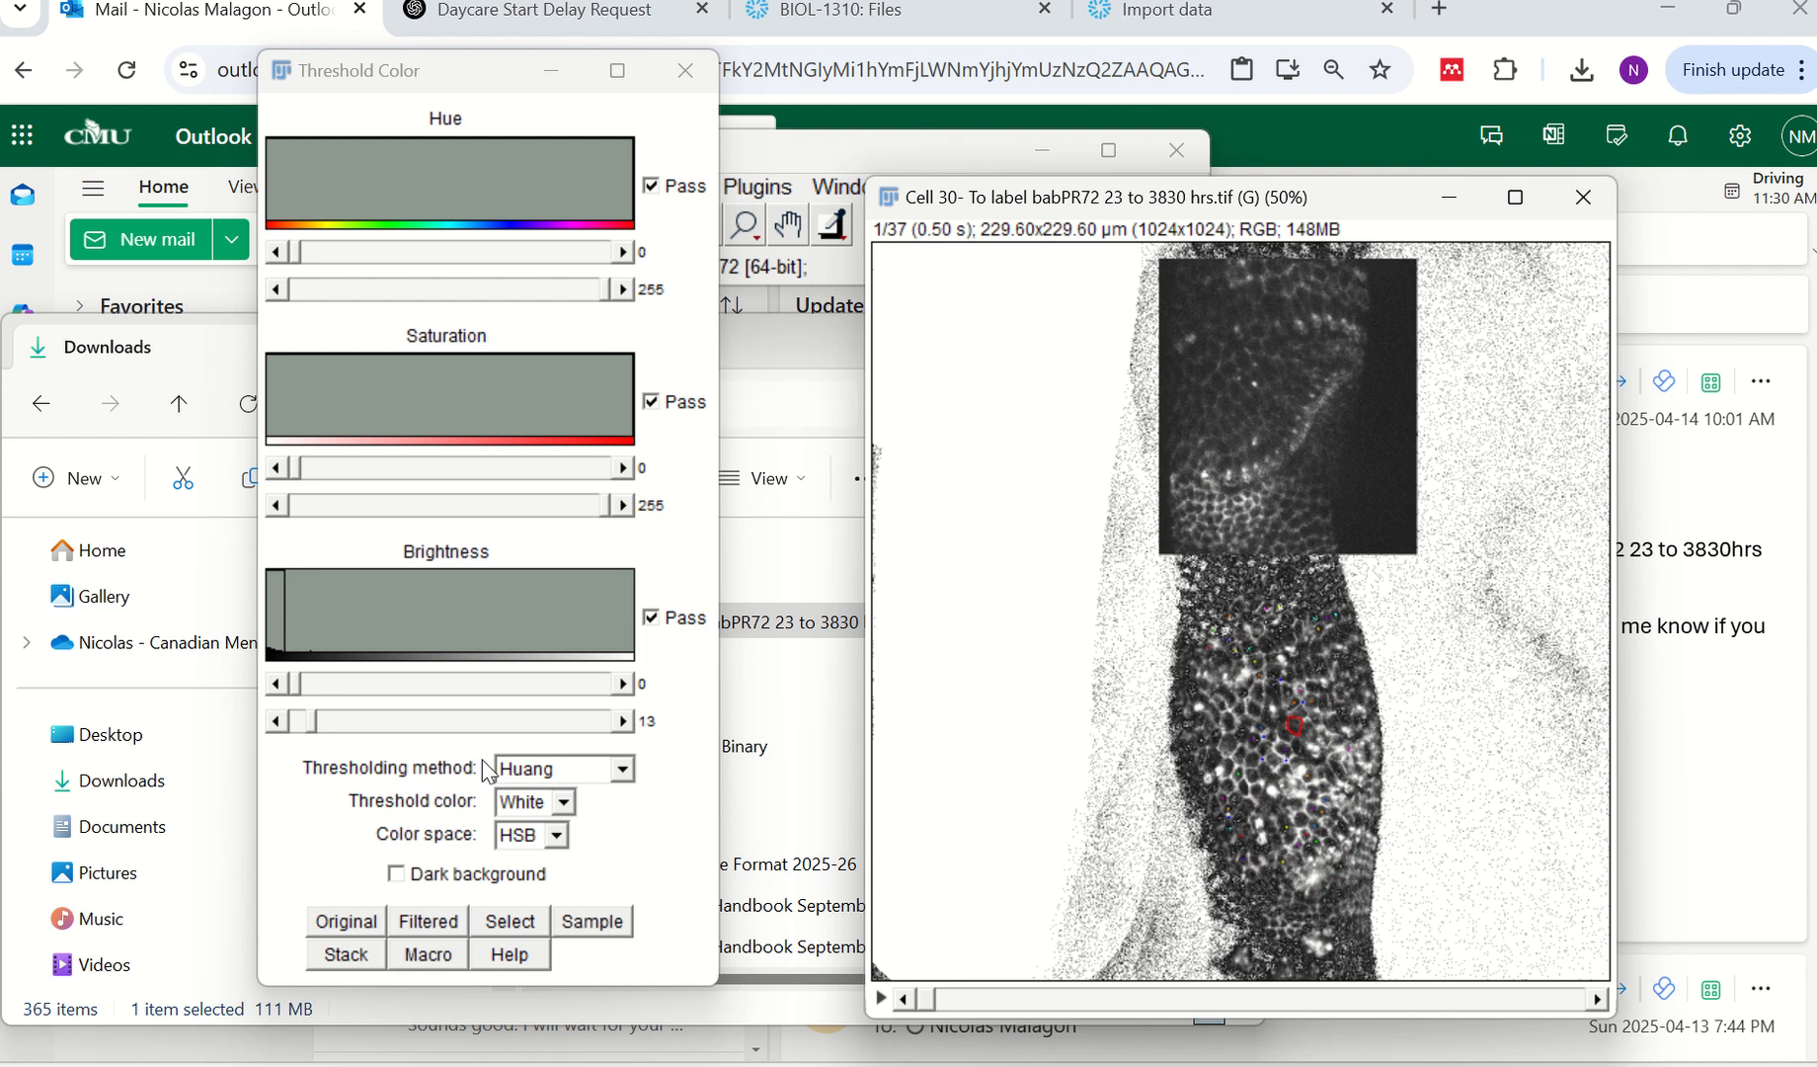
# Set the threshold color to Red and the thresholding method to Default.
pyautogui.click(565, 802)
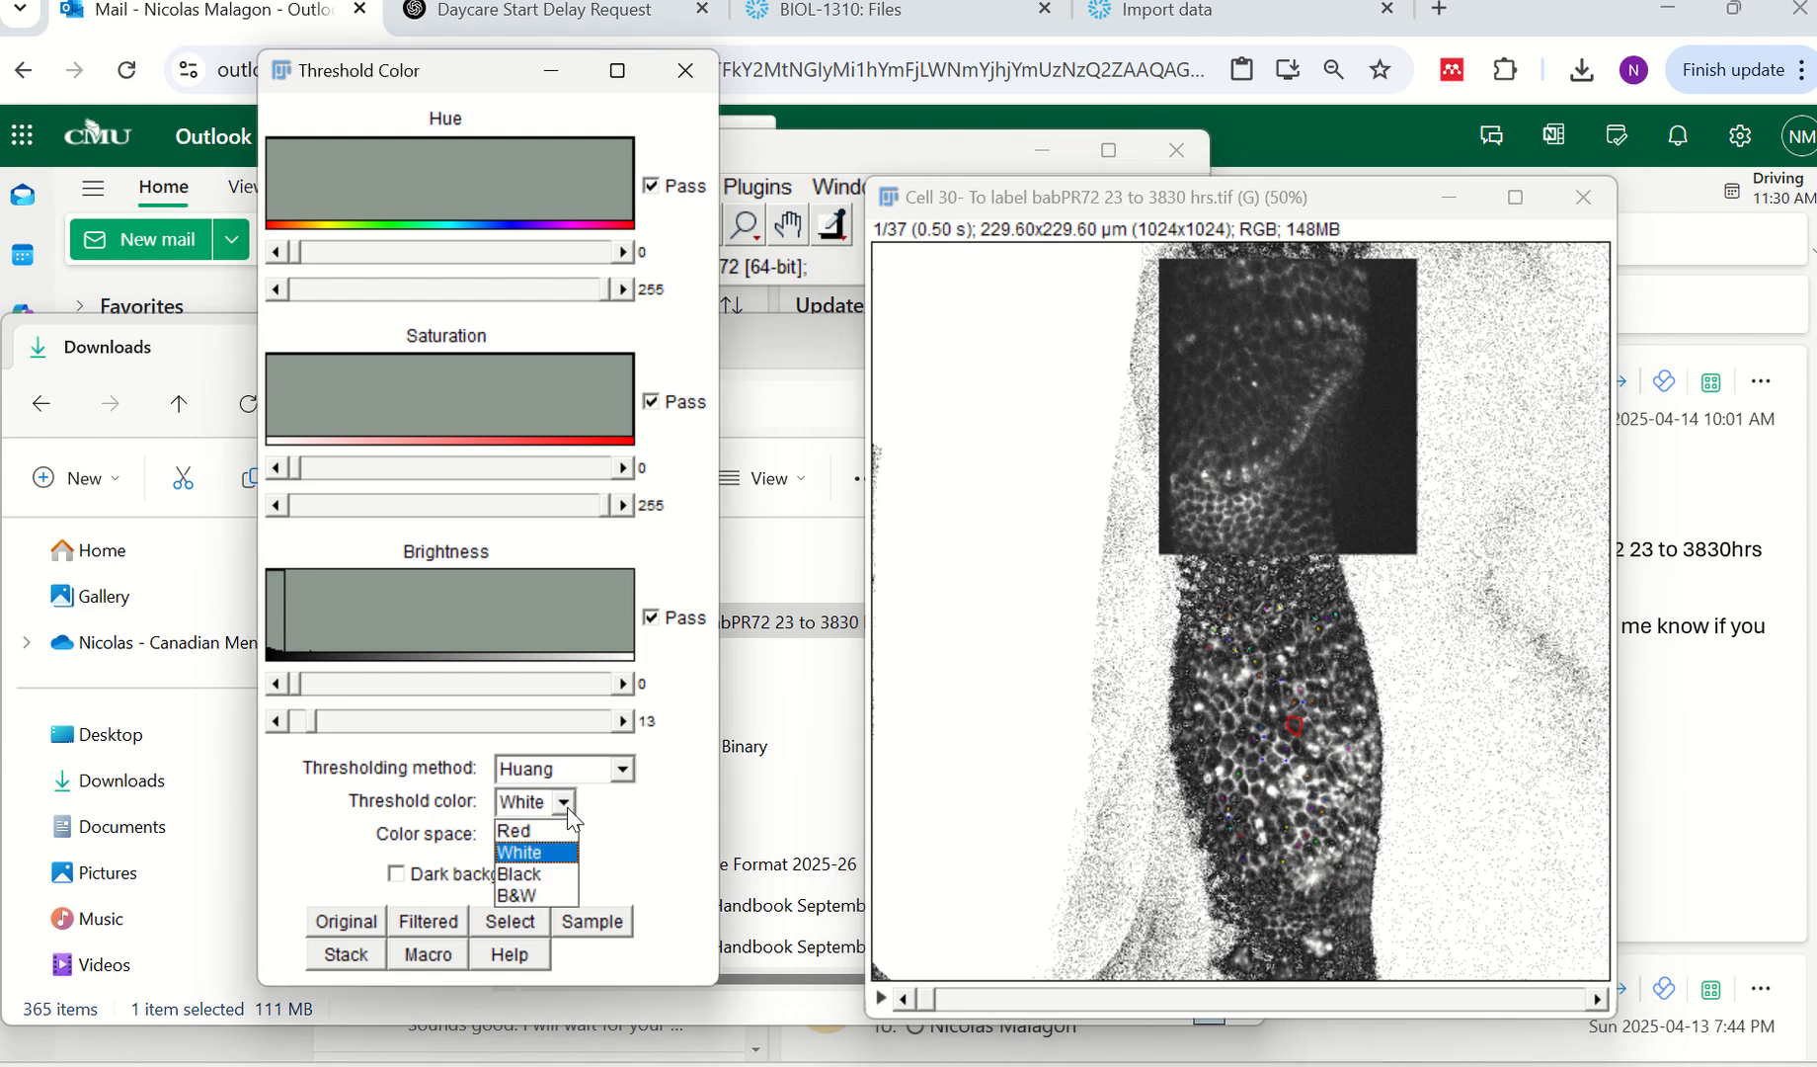
pyautogui.click(553, 827)
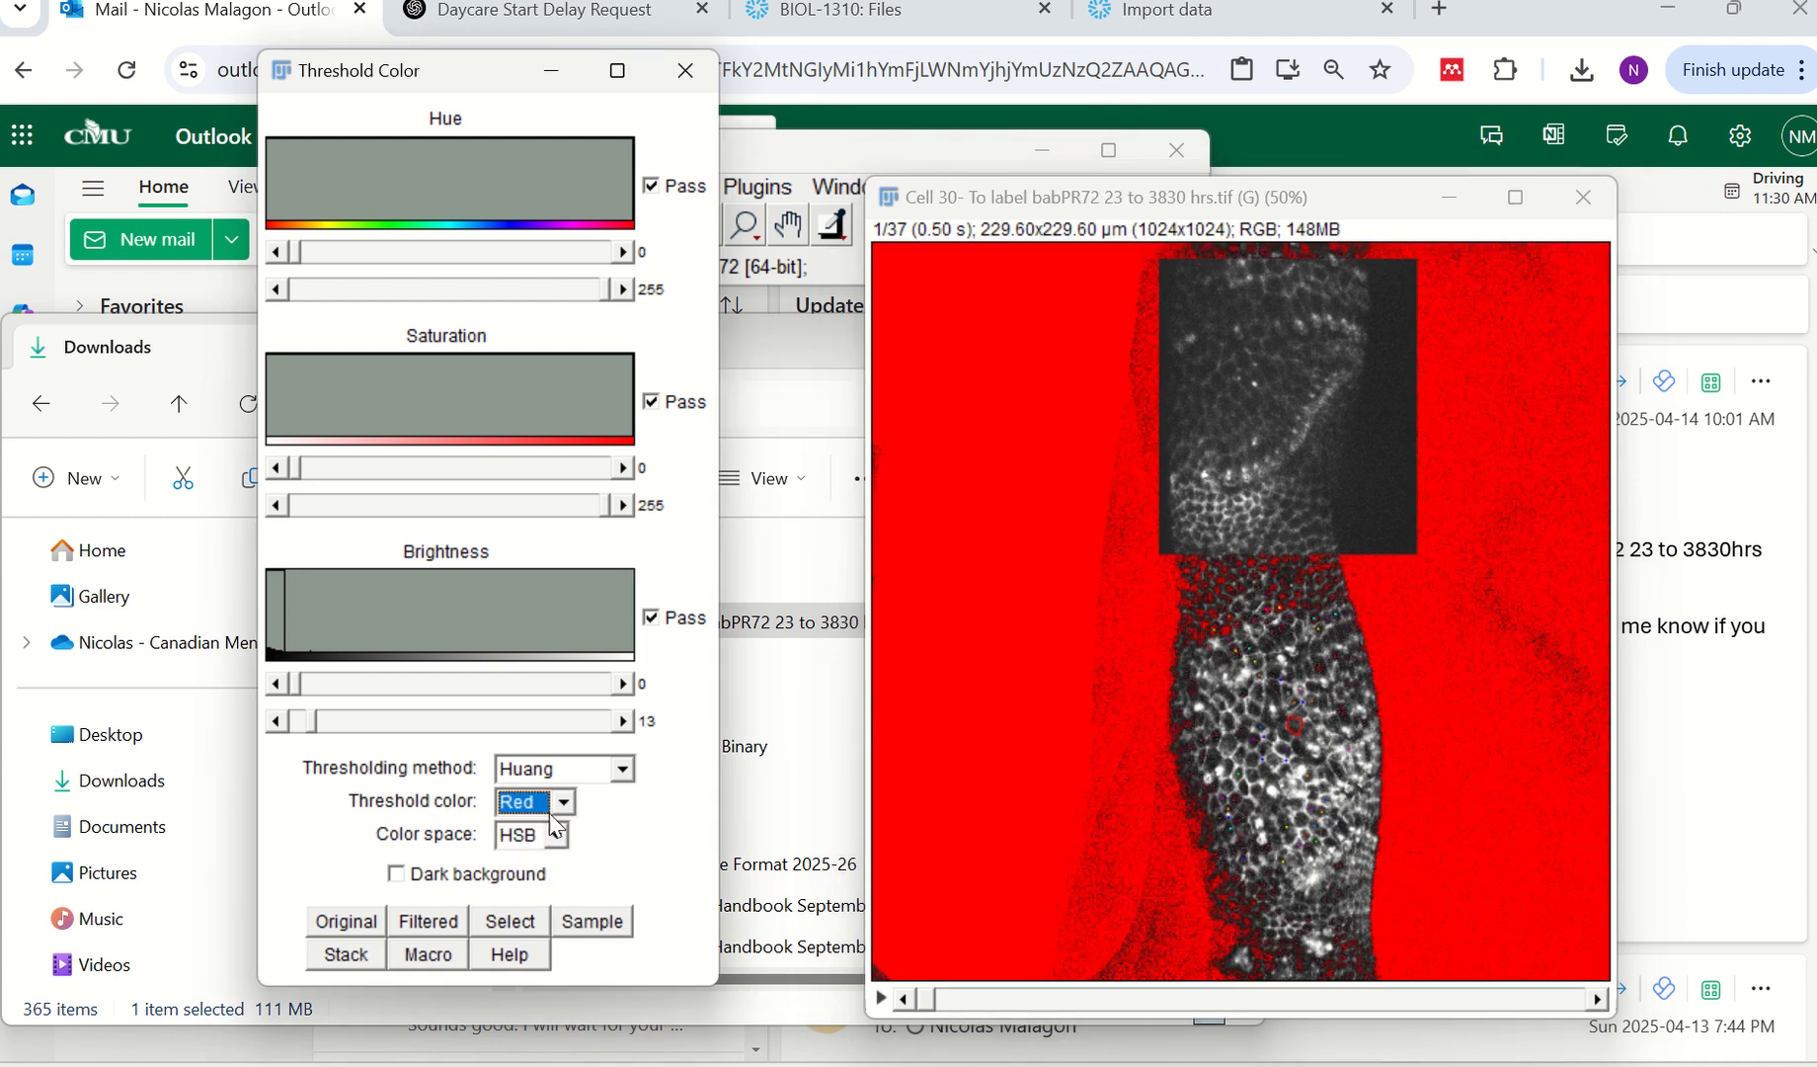
pyautogui.click(624, 775)
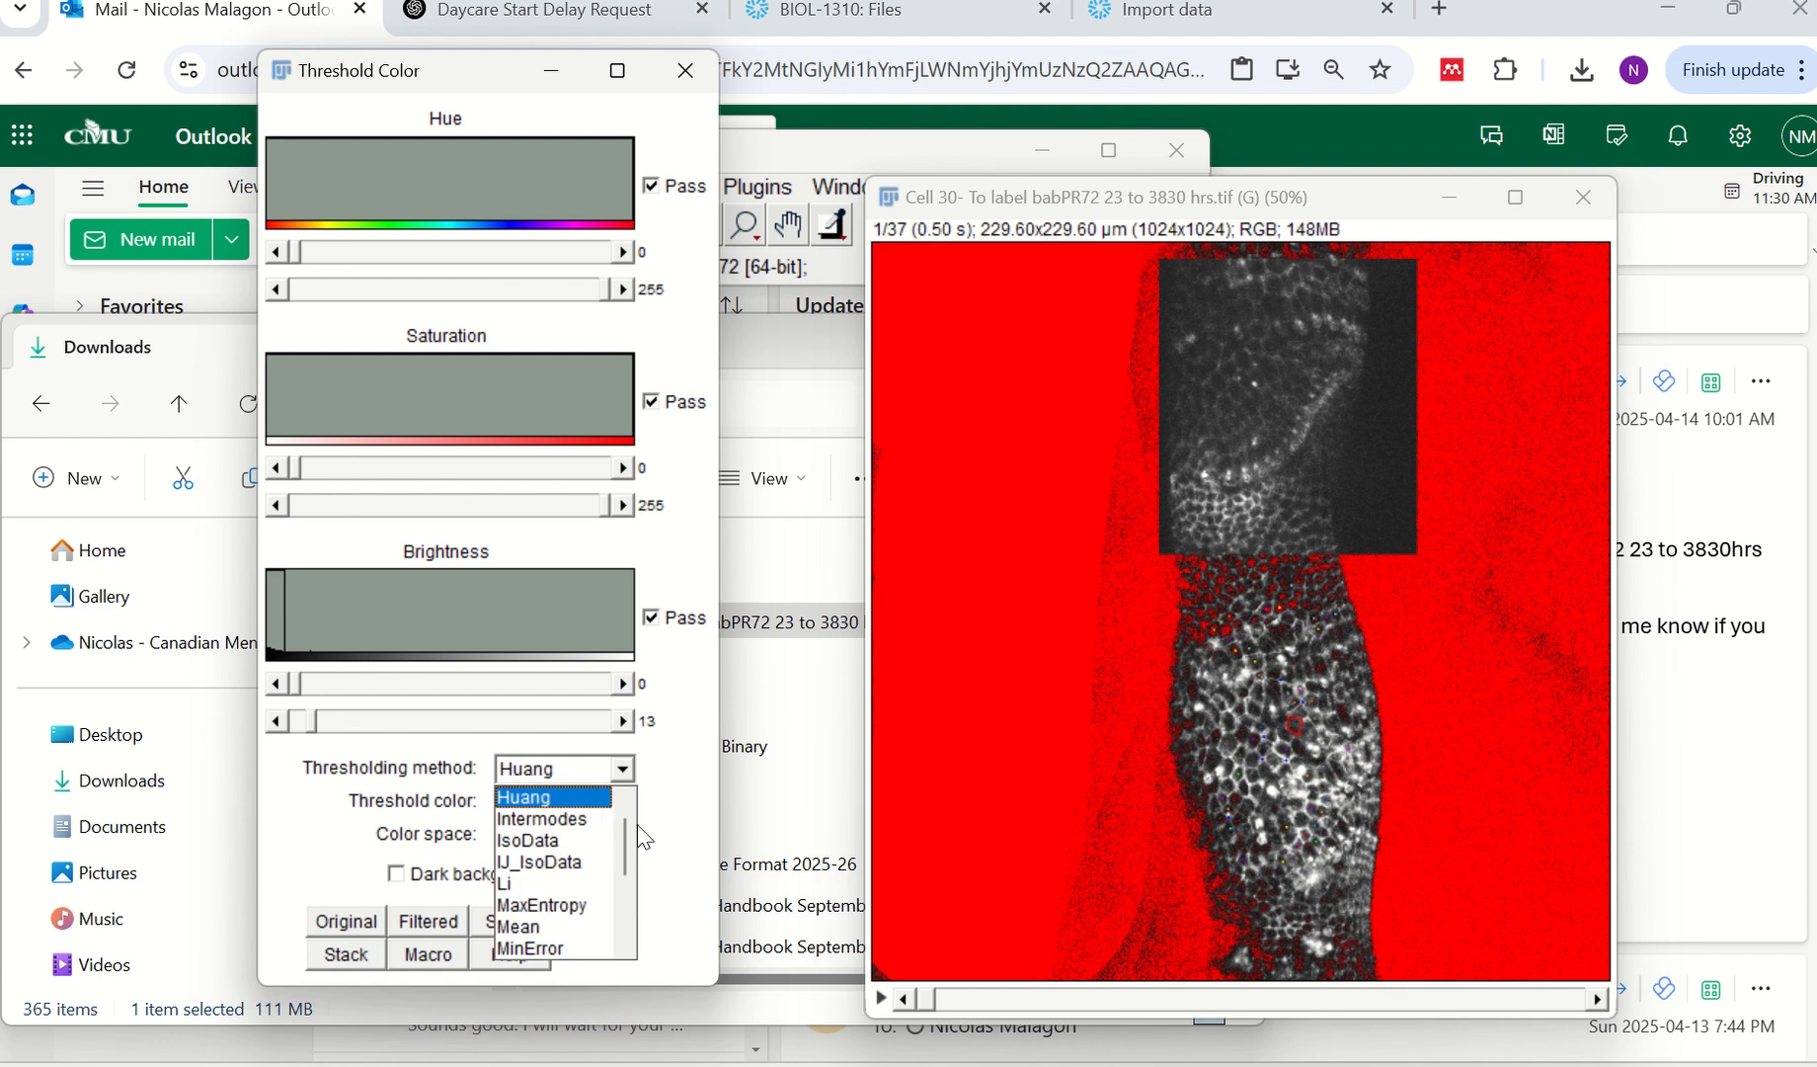
pyautogui.scroll(1, 616, 795)
pyautogui.click(605, 798)
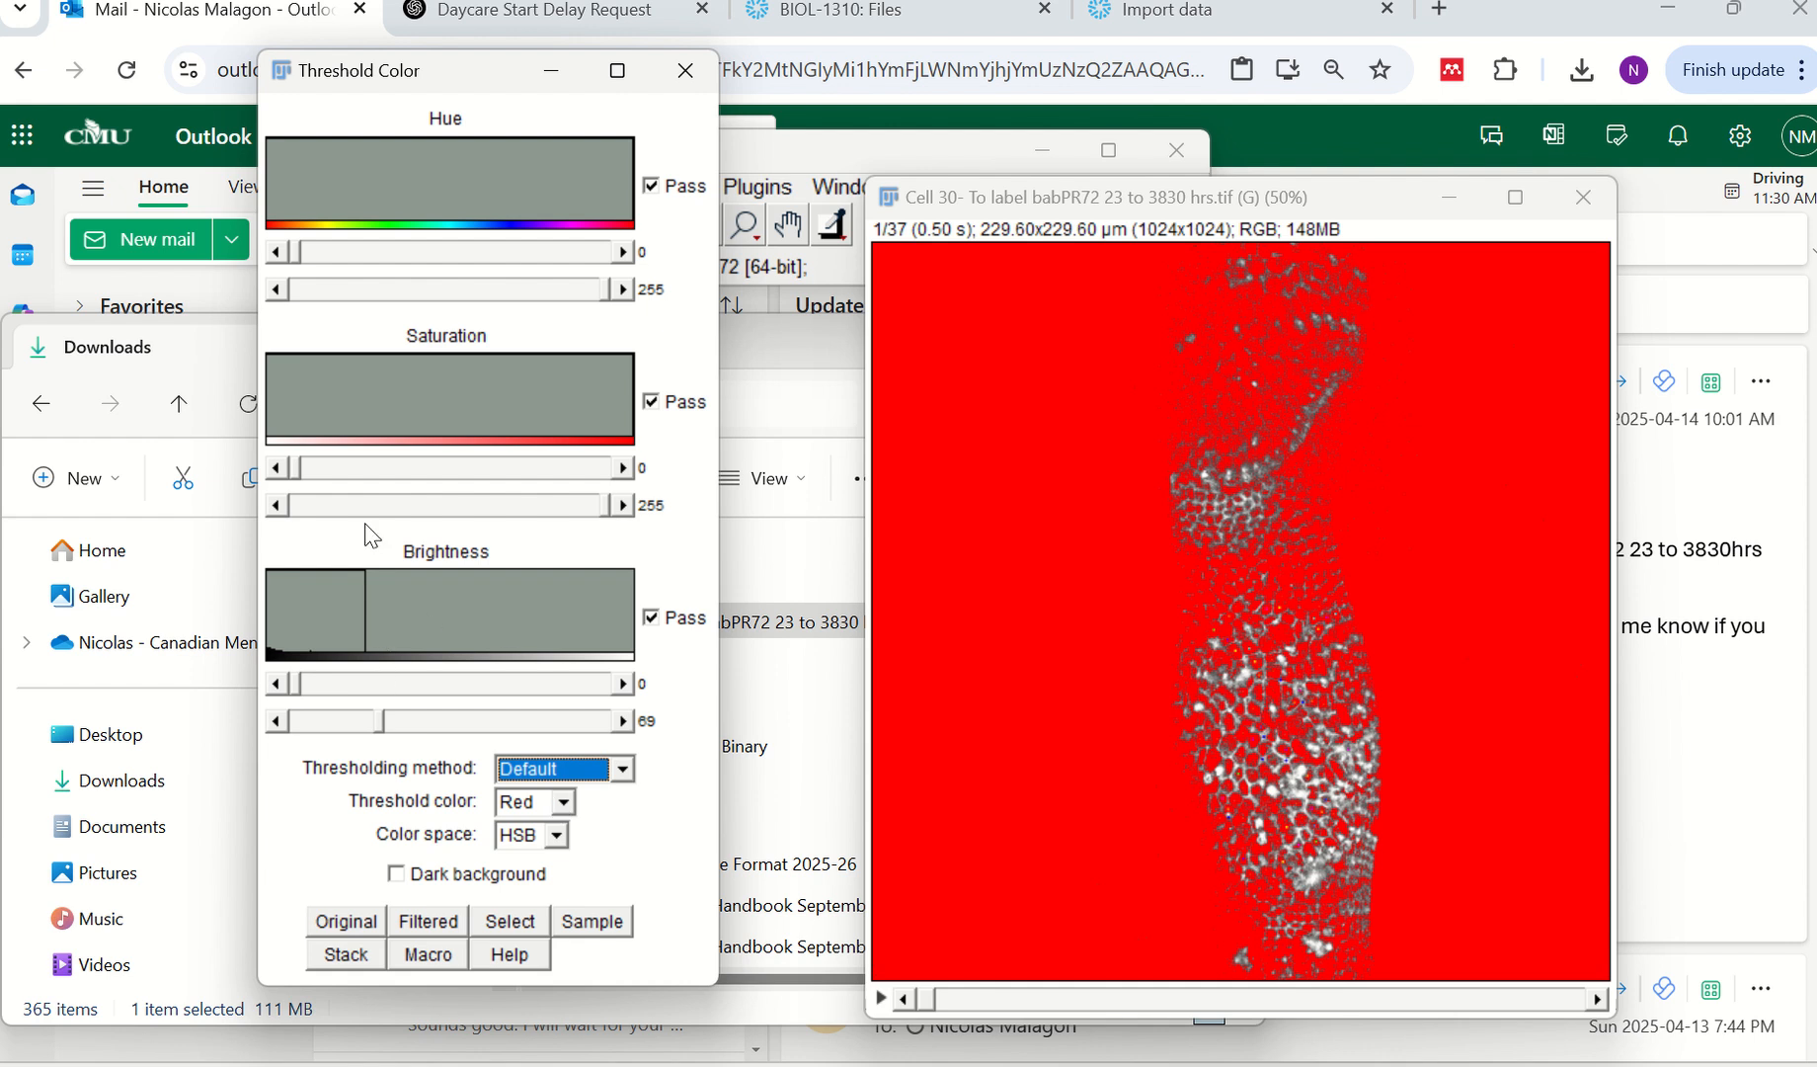
# Set the threshold color to White and raise the upper brightness limit to 250.
pyautogui.click(561, 805)
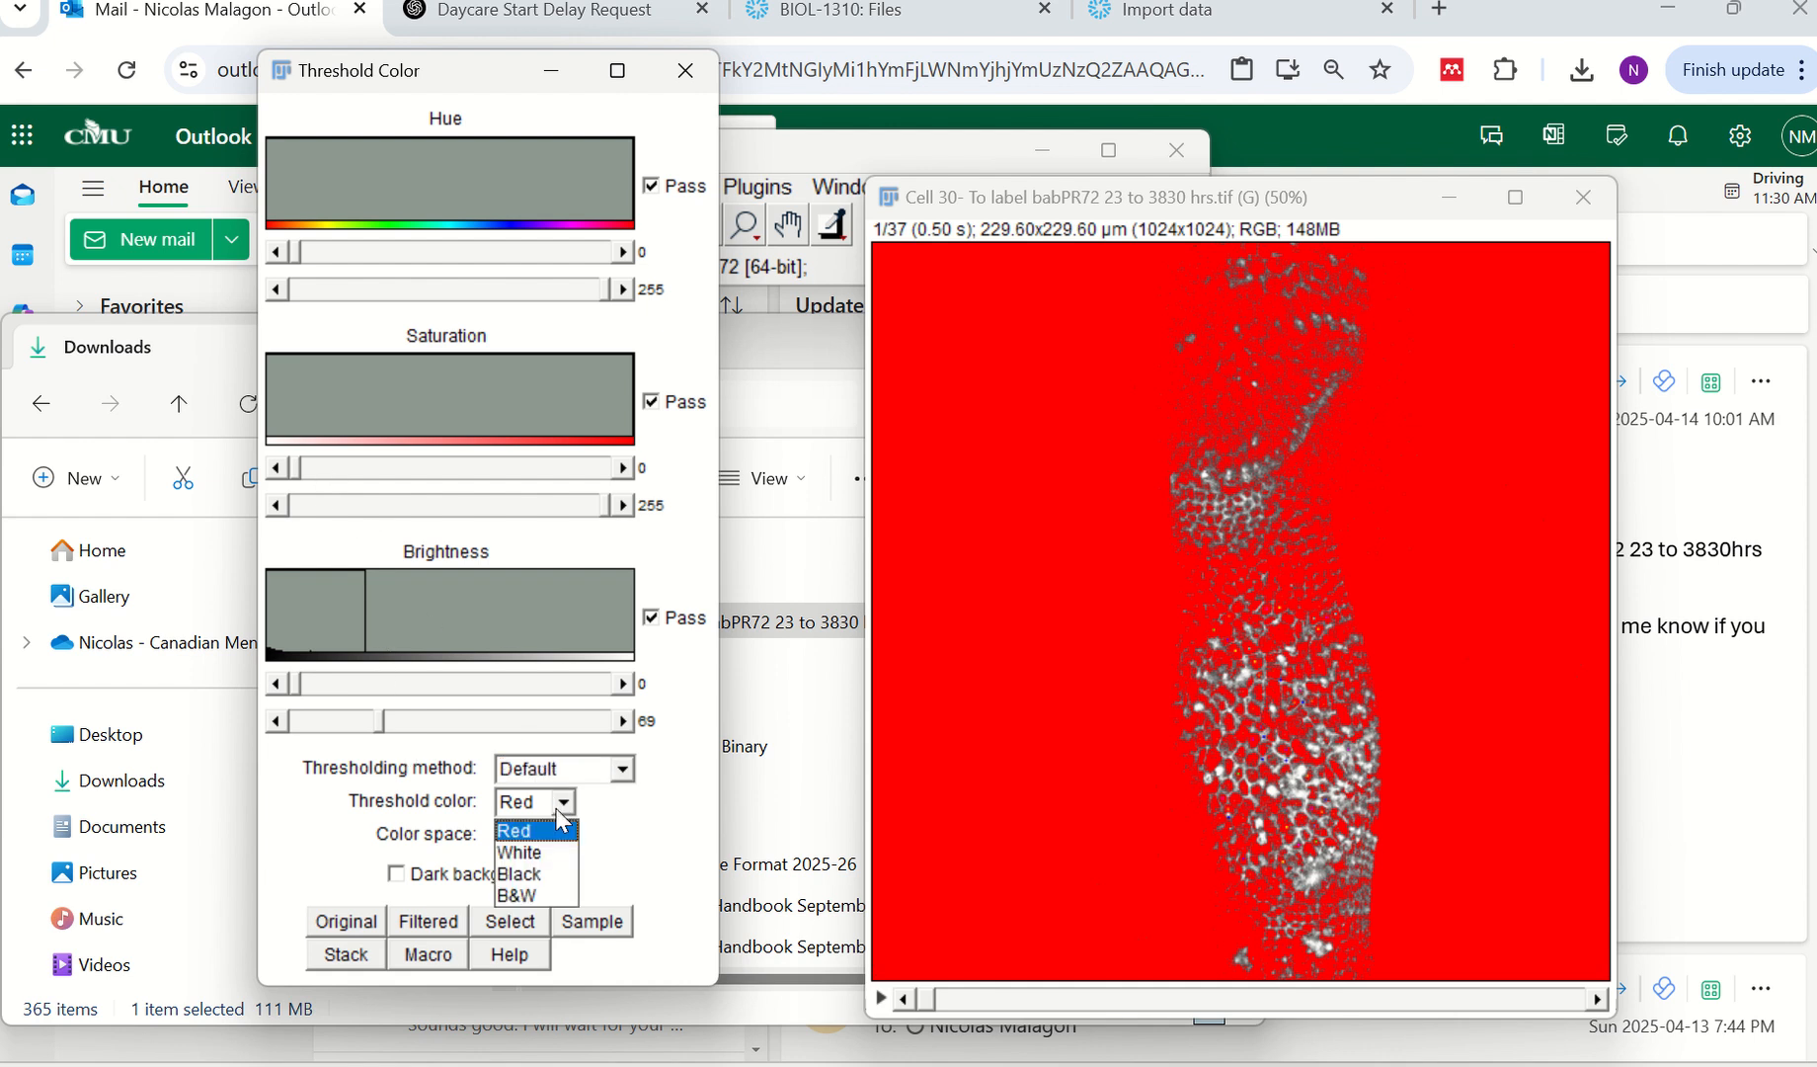
pyautogui.click(542, 853)
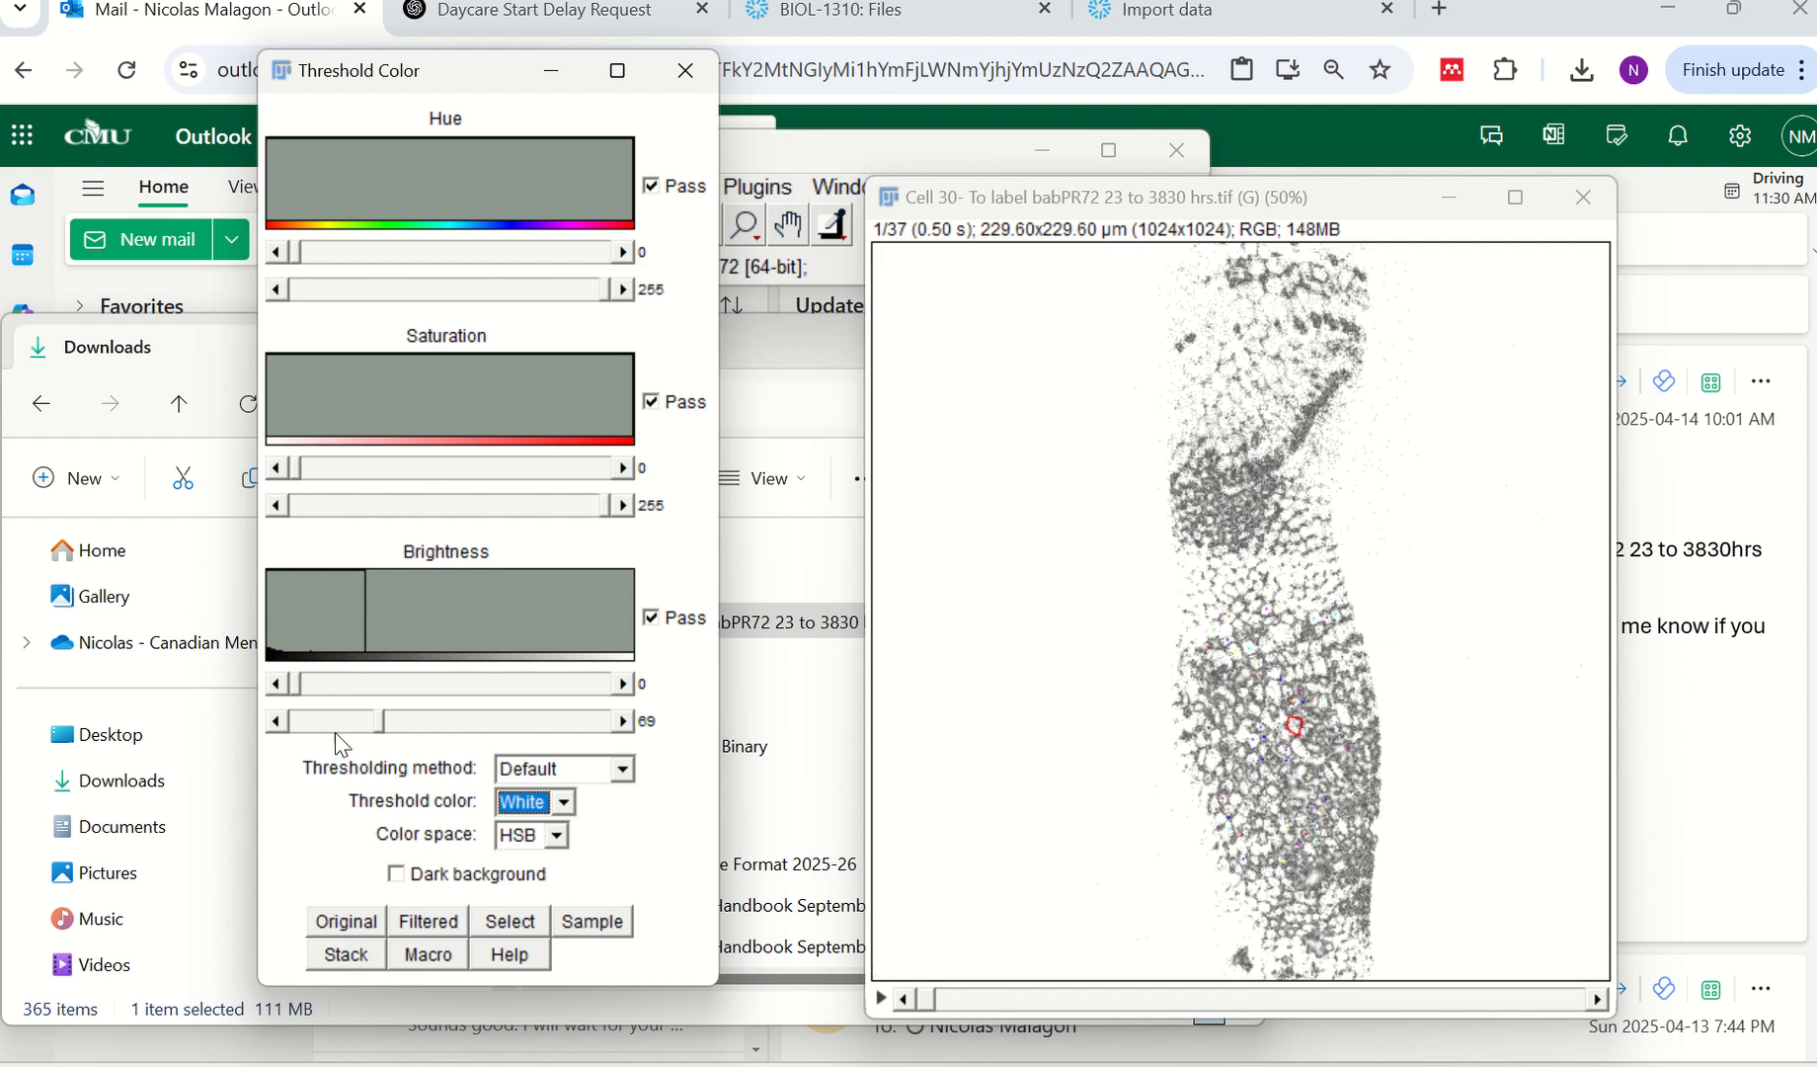
pyautogui.click(380, 728)
pyautogui.moveTo(383, 731); pyautogui.dragTo(480, 732)
pyautogui.moveTo(496, 728)
pyautogui.mouseDown()
pyautogui.moveTo(627, 742)
pyautogui.moveTo(606, 742)
pyautogui.mouseUp()
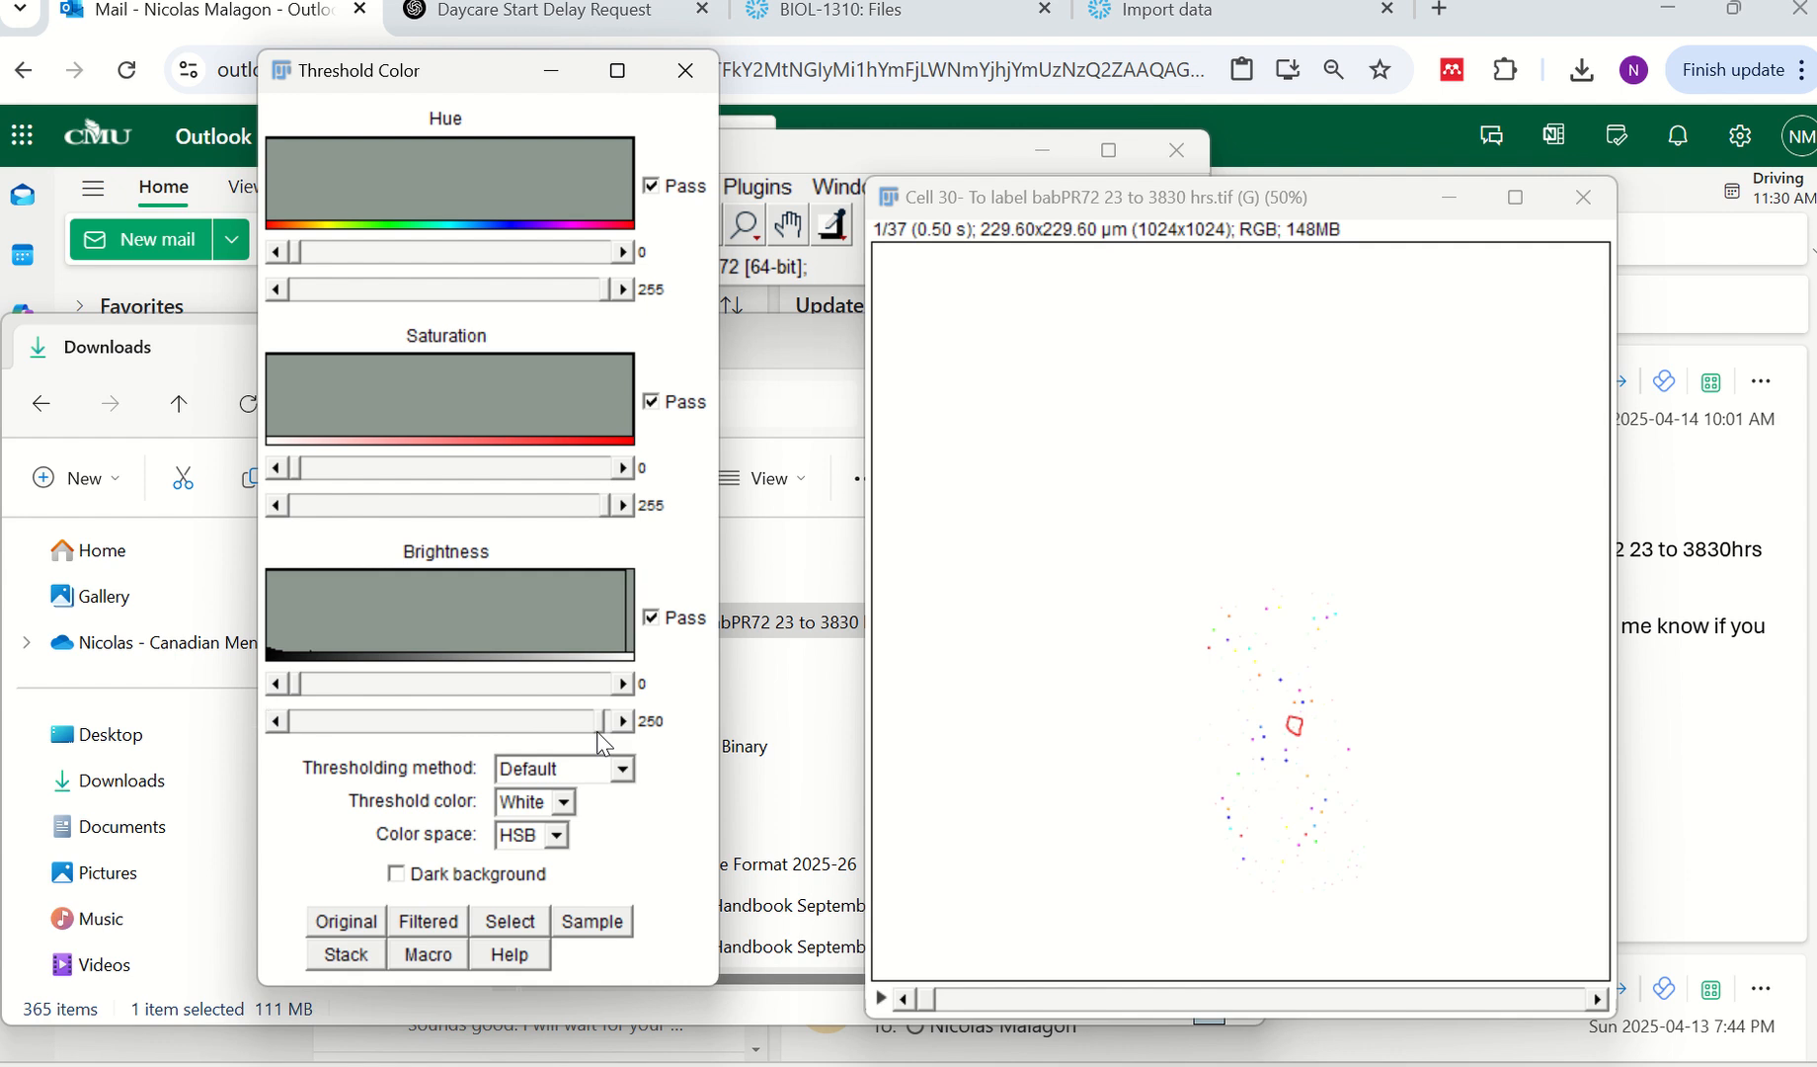
# Apply a Huang color threshold with an upper brightness limit of 254 to the whole stack and go to its last slice.
pyautogui.click(623, 769)
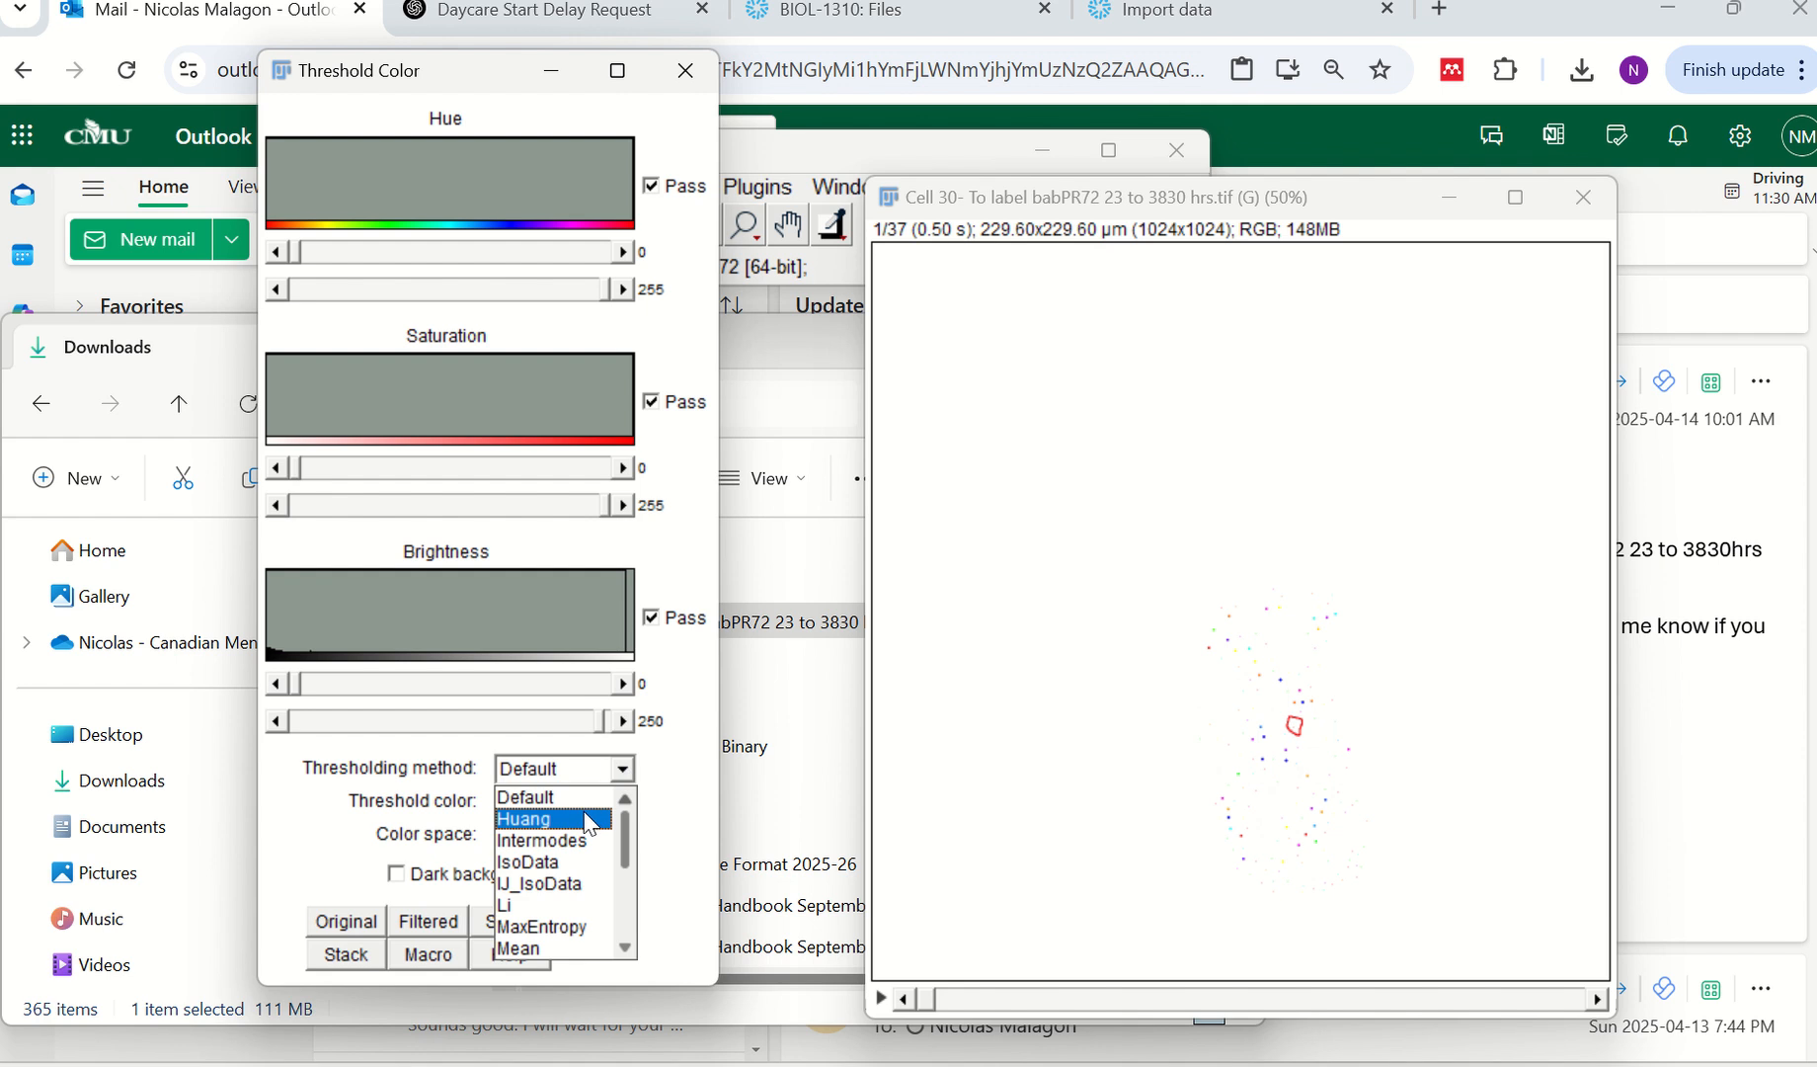
pyautogui.click(583, 812)
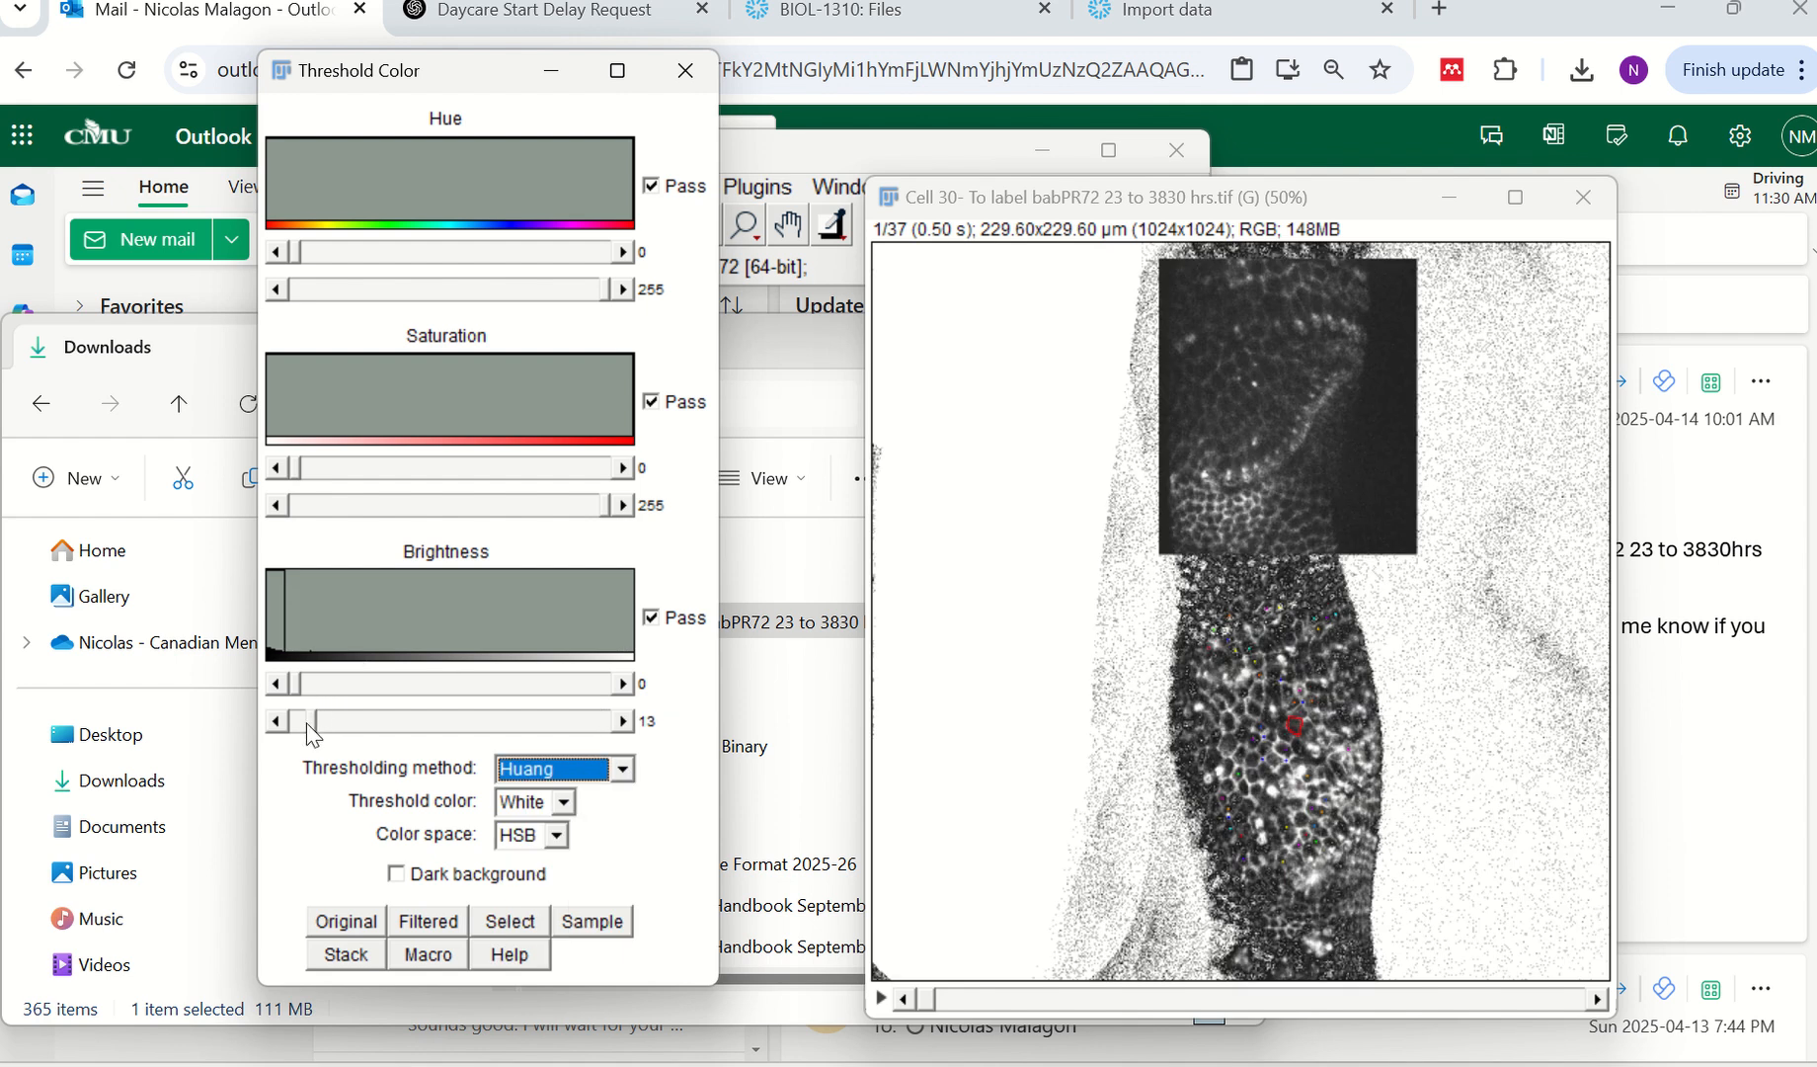
pyautogui.moveTo(315, 727); pyautogui.dragTo(605, 756)
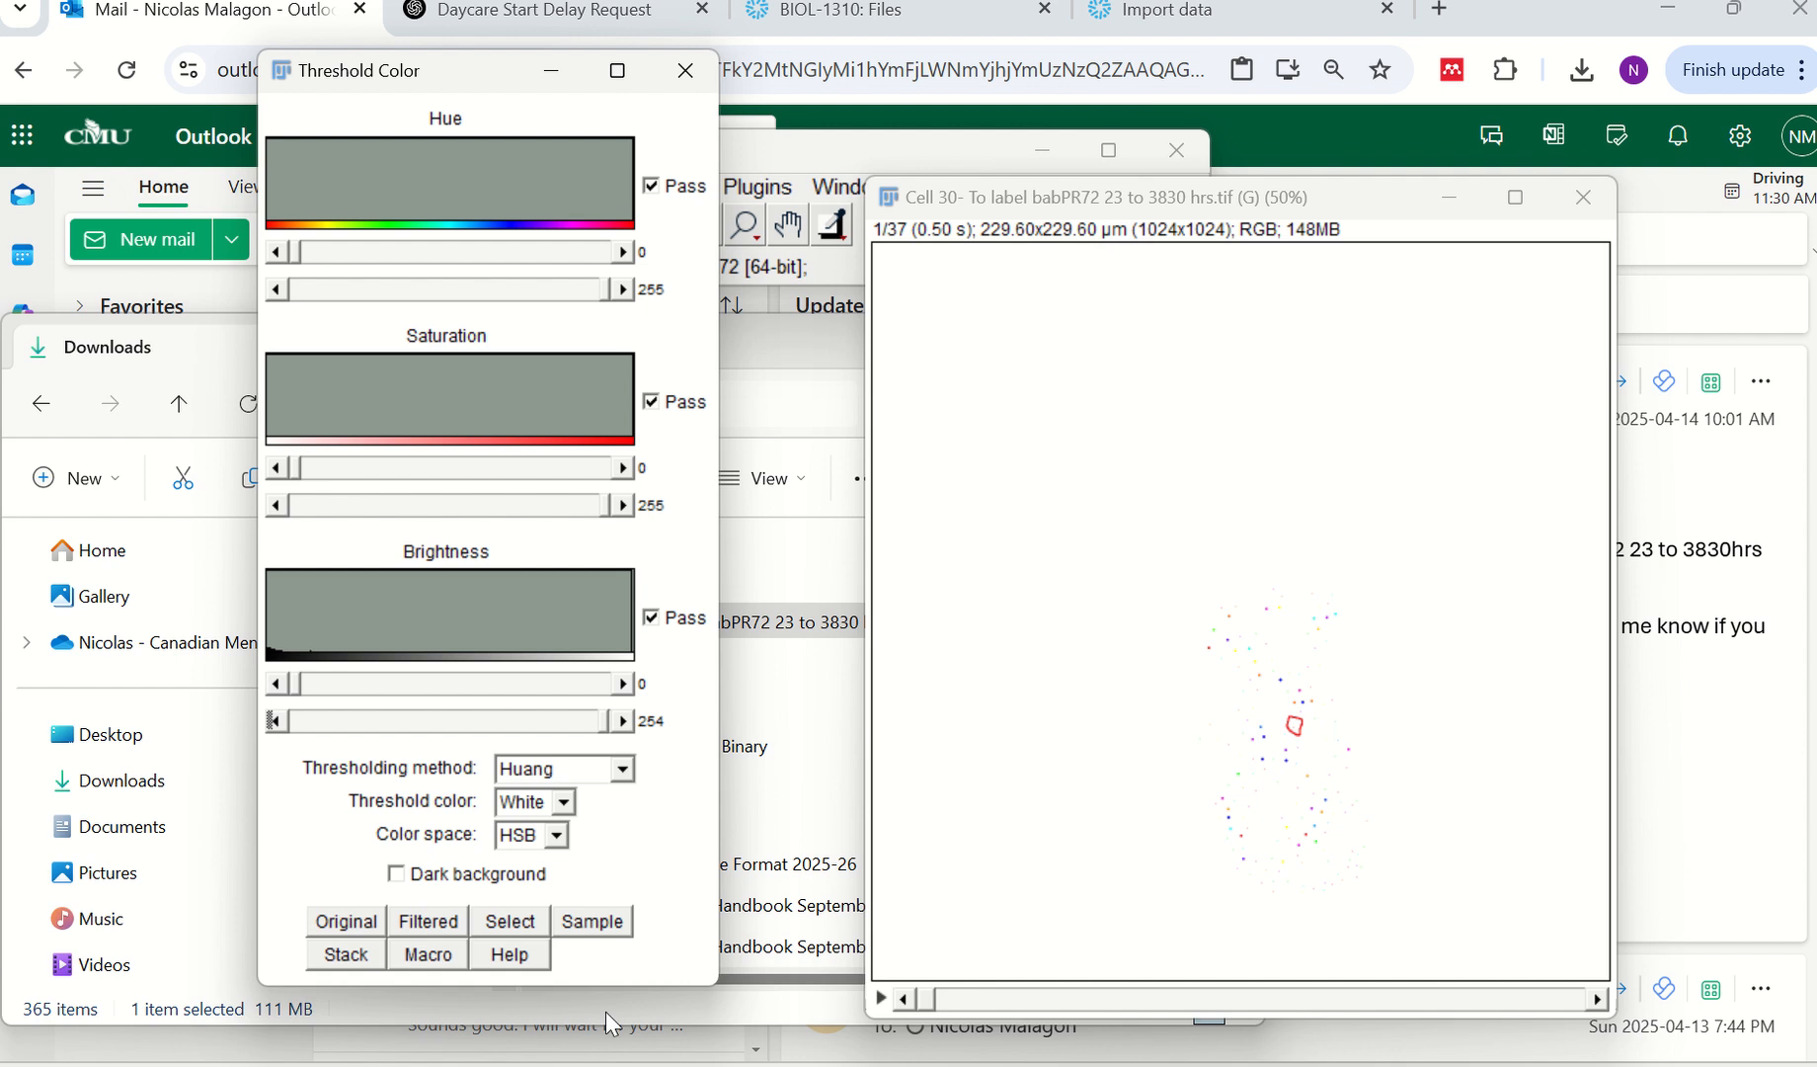
pyautogui.click(318, 960)
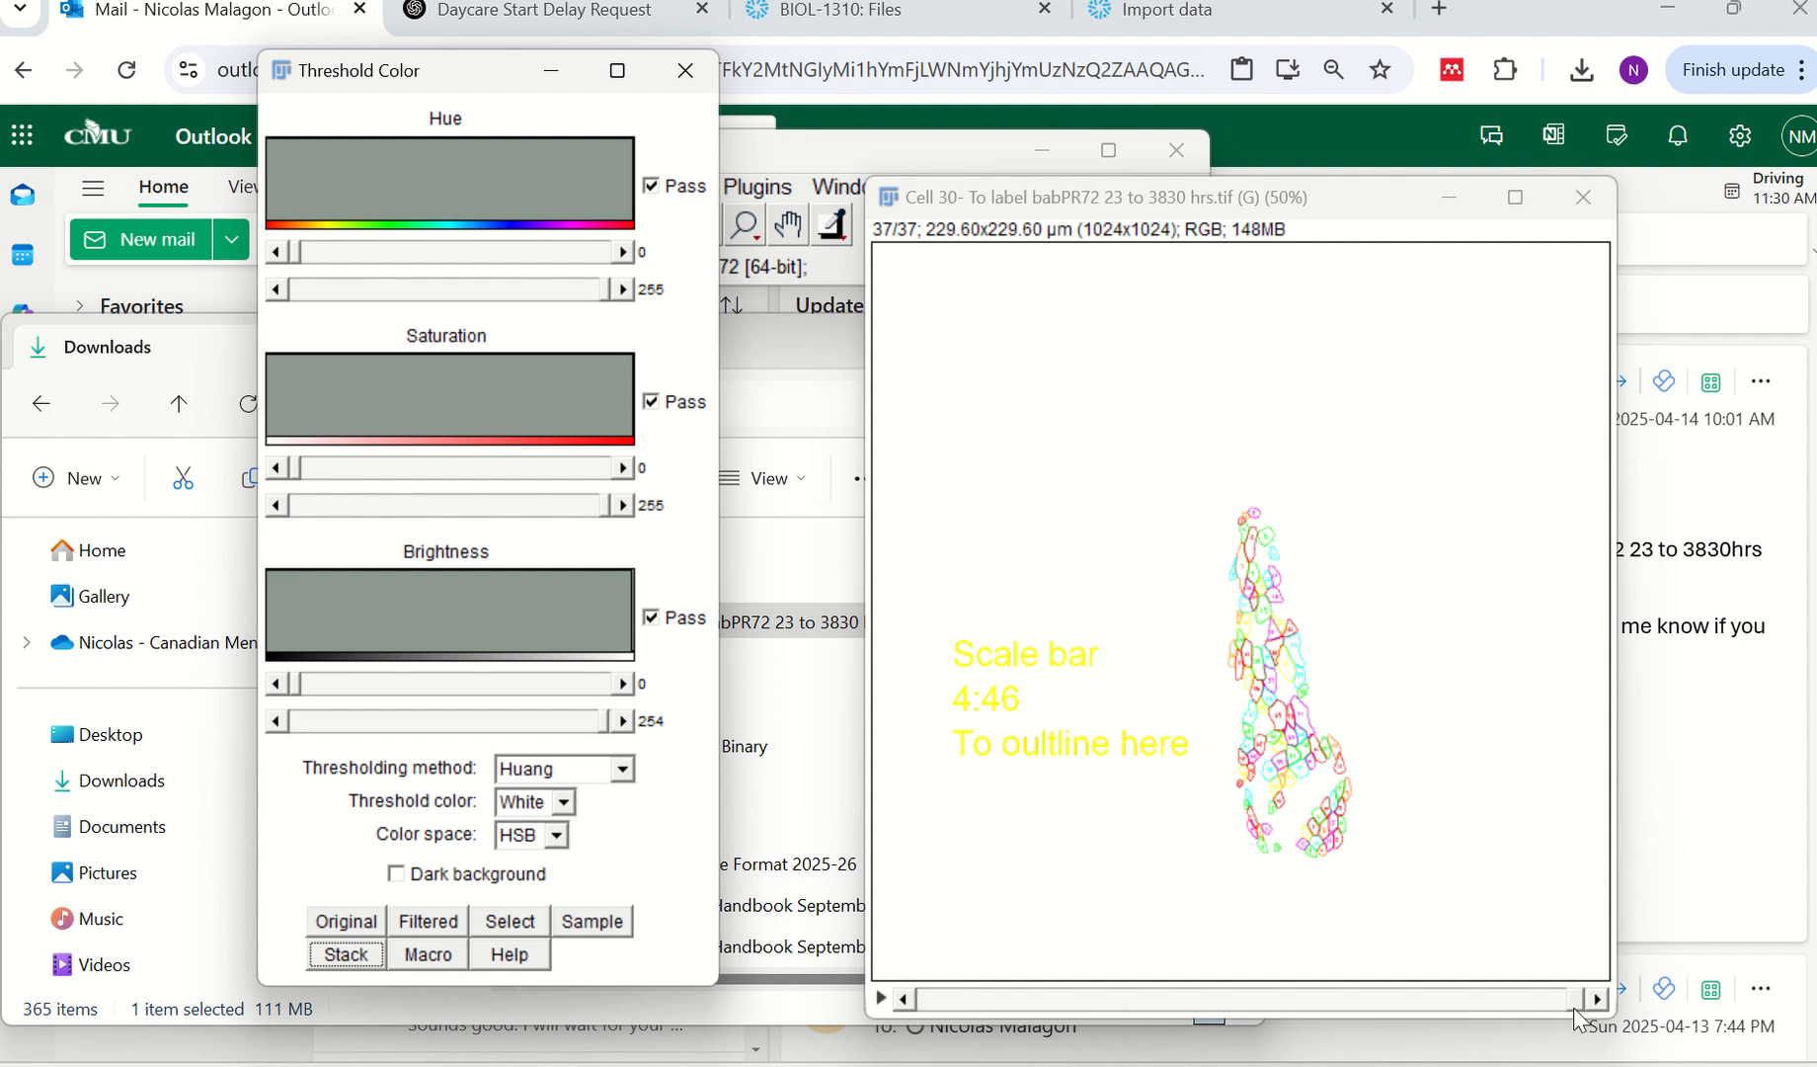
pyautogui.moveTo(1584, 1006)
pyautogui.mouseDown()
pyautogui.moveTo(920, 965)
pyautogui.moveTo(1547, 970)
pyautogui.moveTo(1647, 987)
pyautogui.moveTo(1552, 987)
pyautogui.moveTo(1603, 995)
pyautogui.mouseUp()
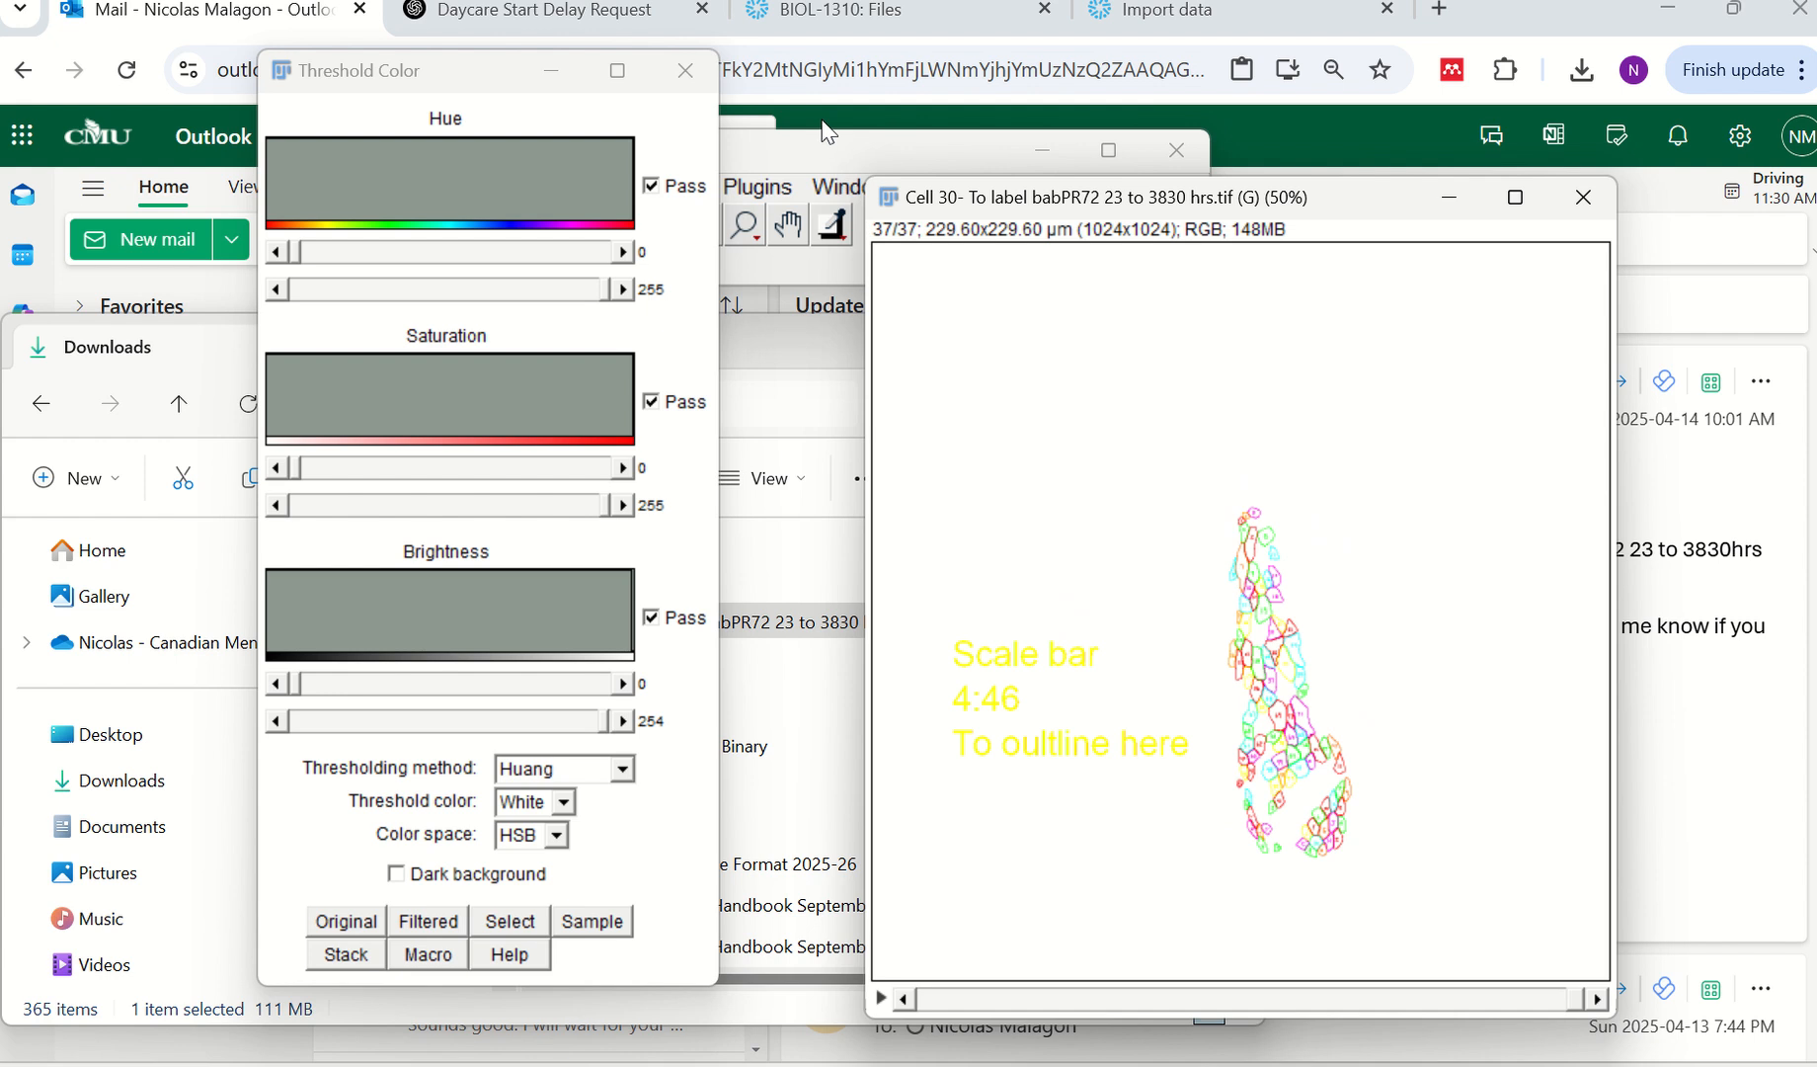
pyautogui.moveTo(823, 148); pyautogui.dragTo(953, 136)
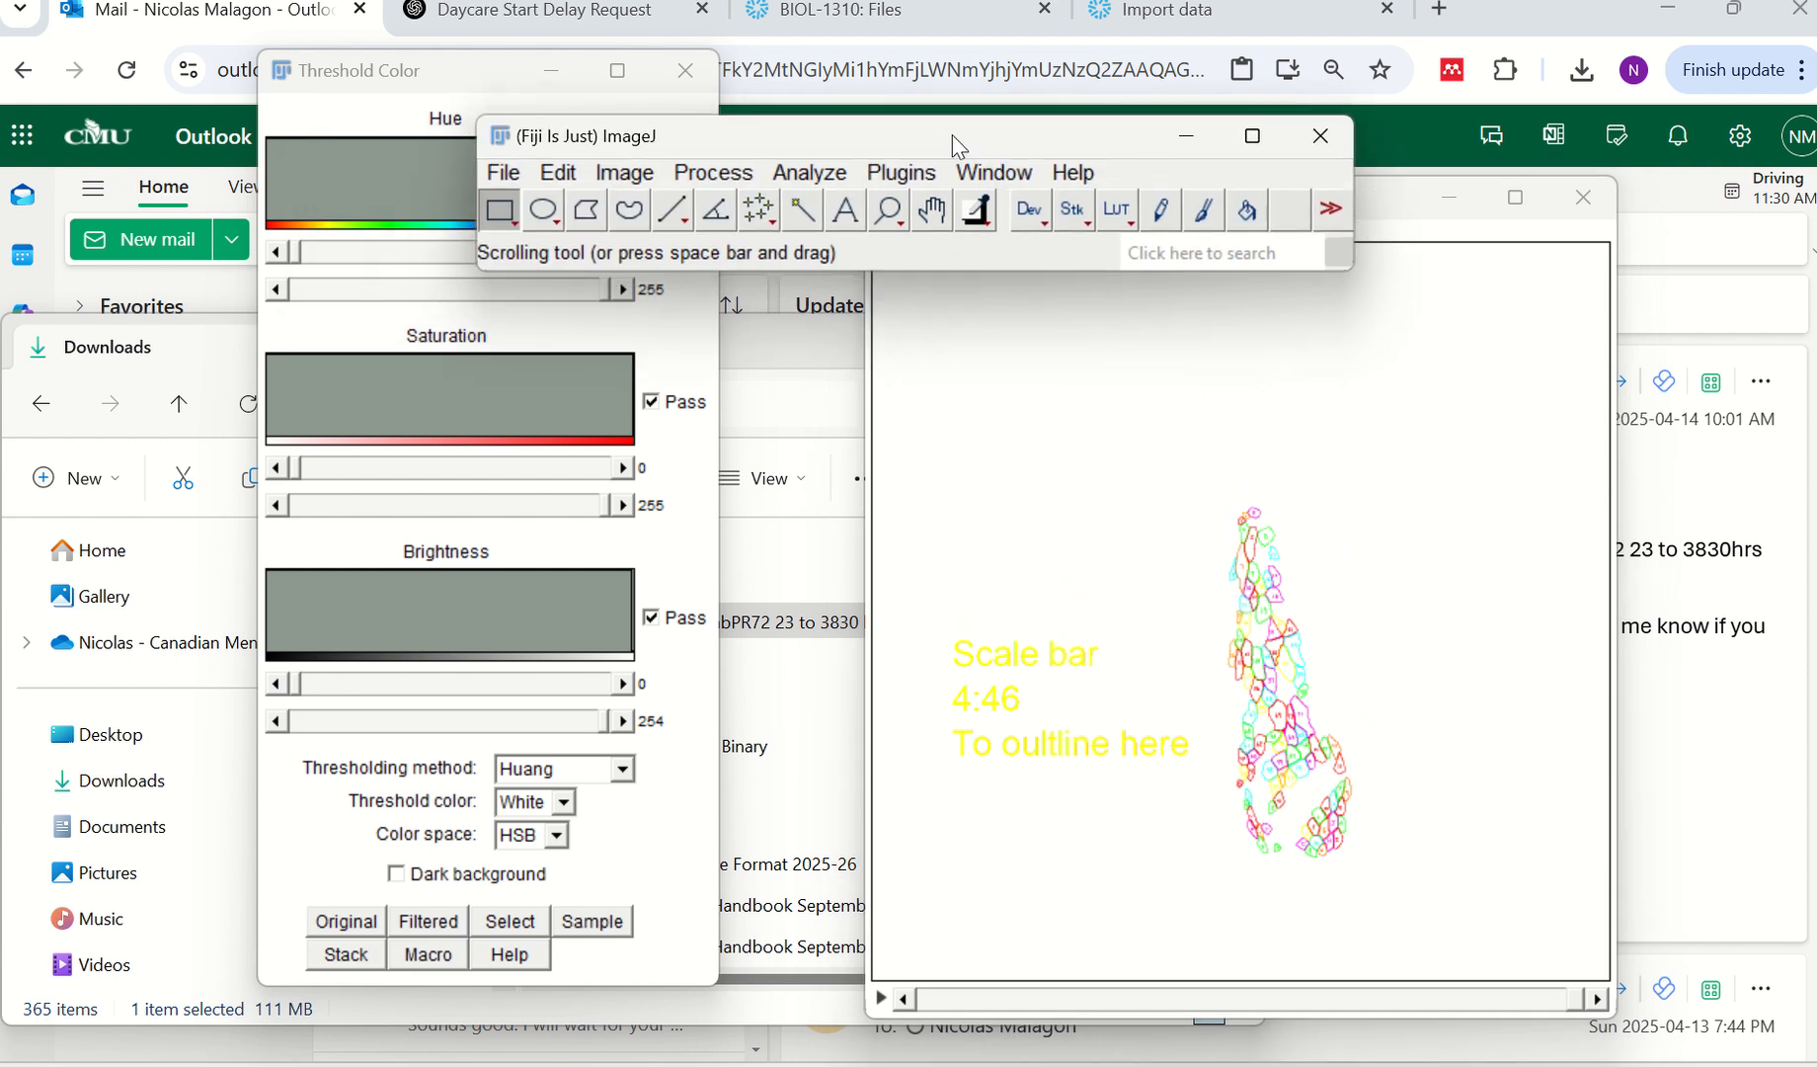
pyautogui.click(504, 175)
pyautogui.moveTo(628, 600)
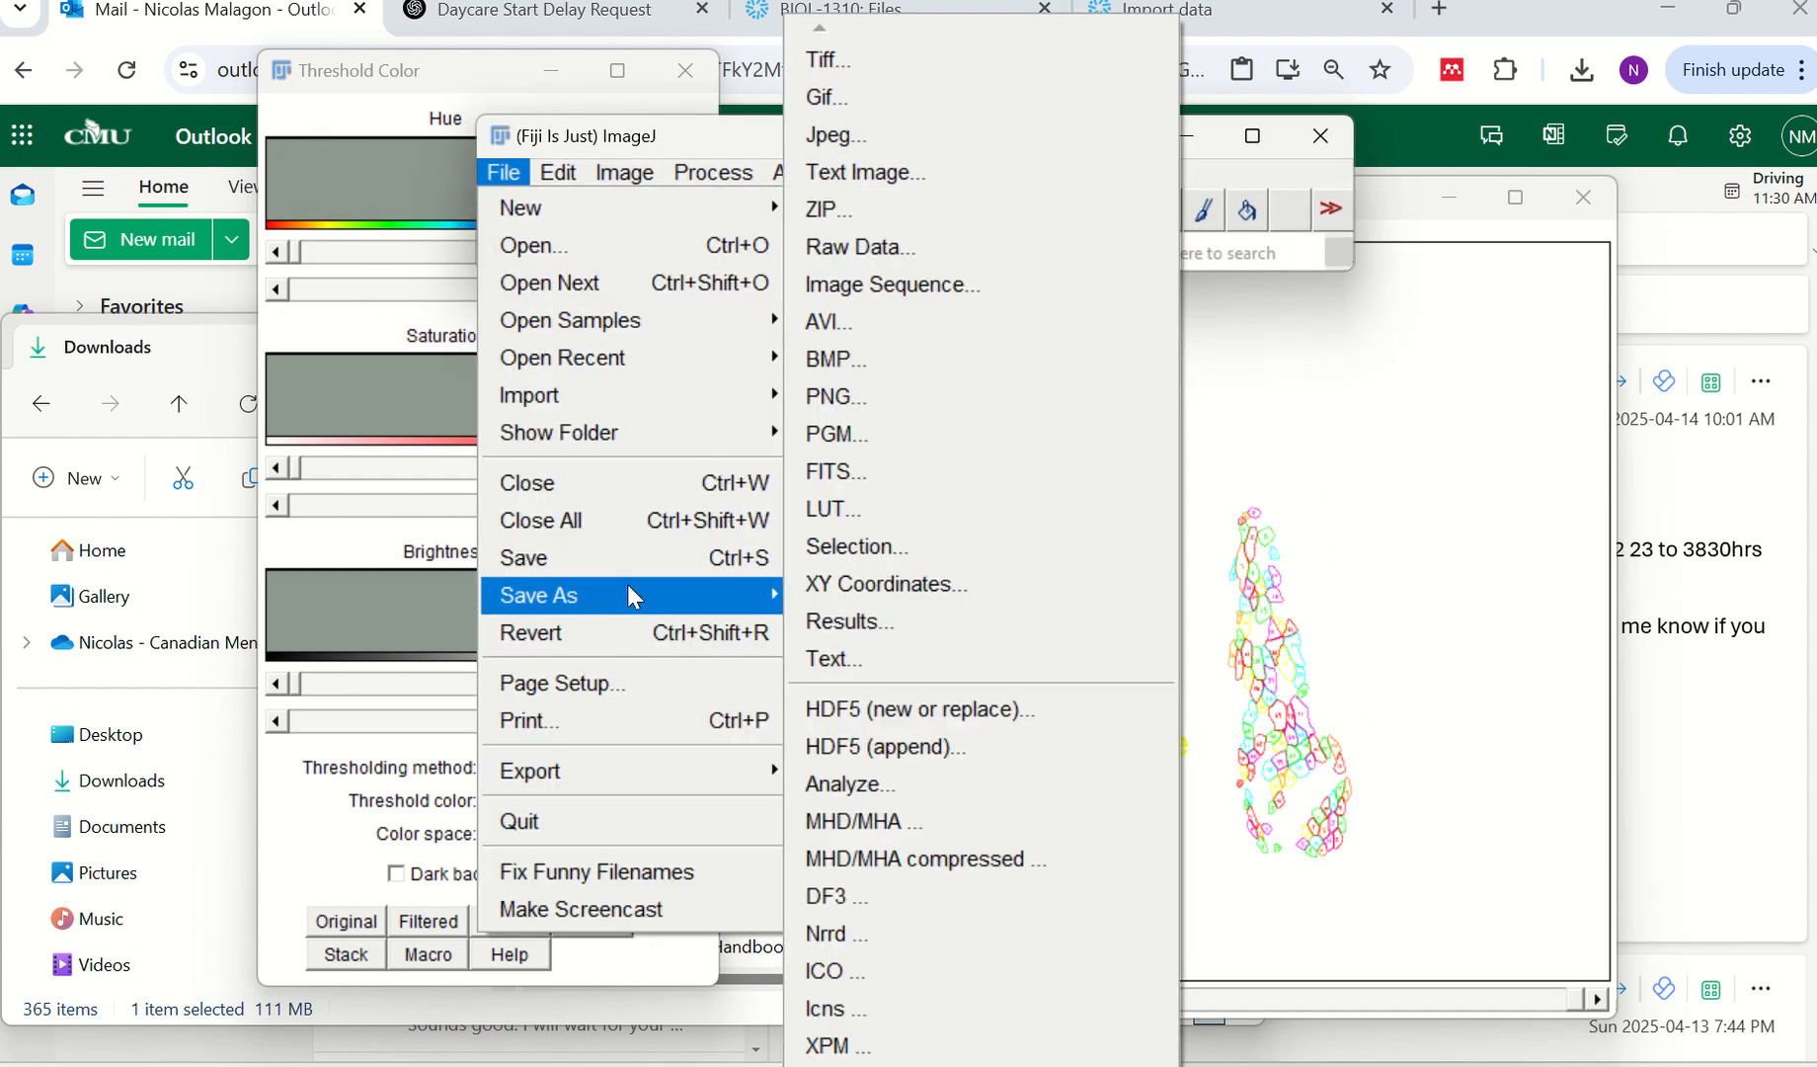
pyautogui.click(856, 75)
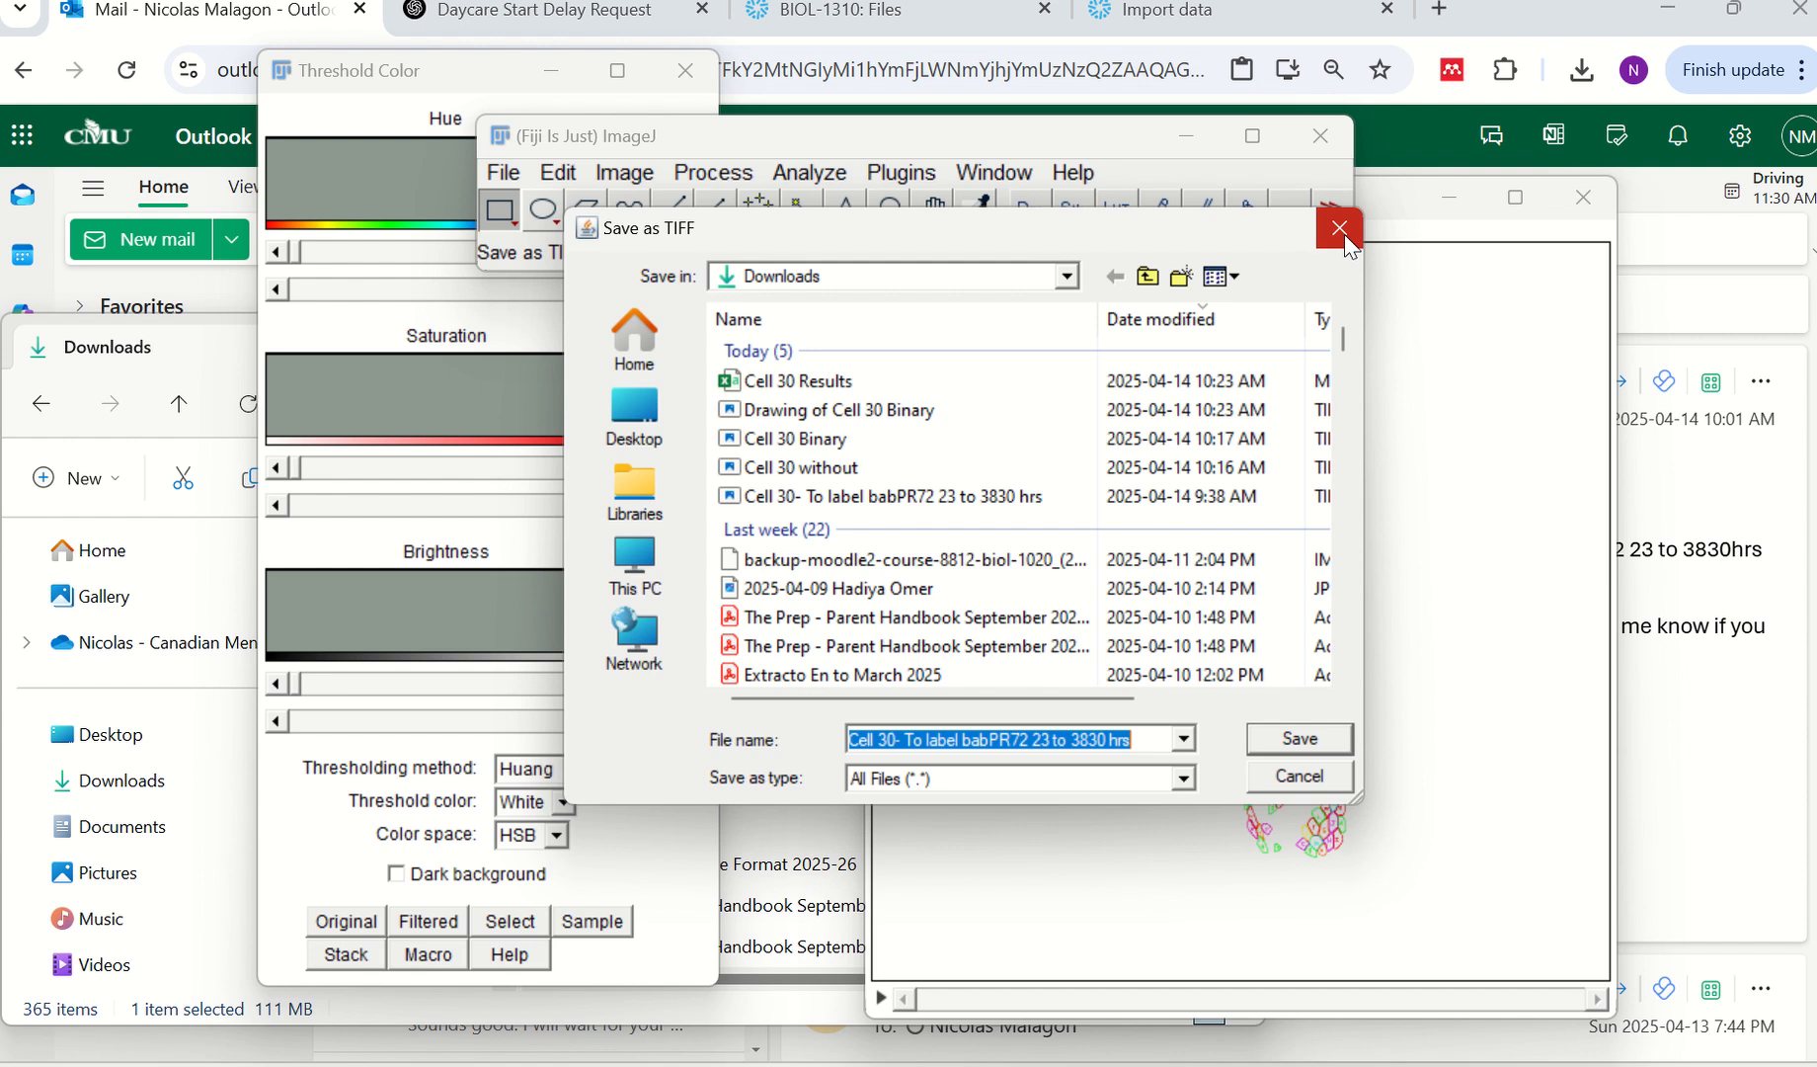
pyautogui.click(1306, 771)
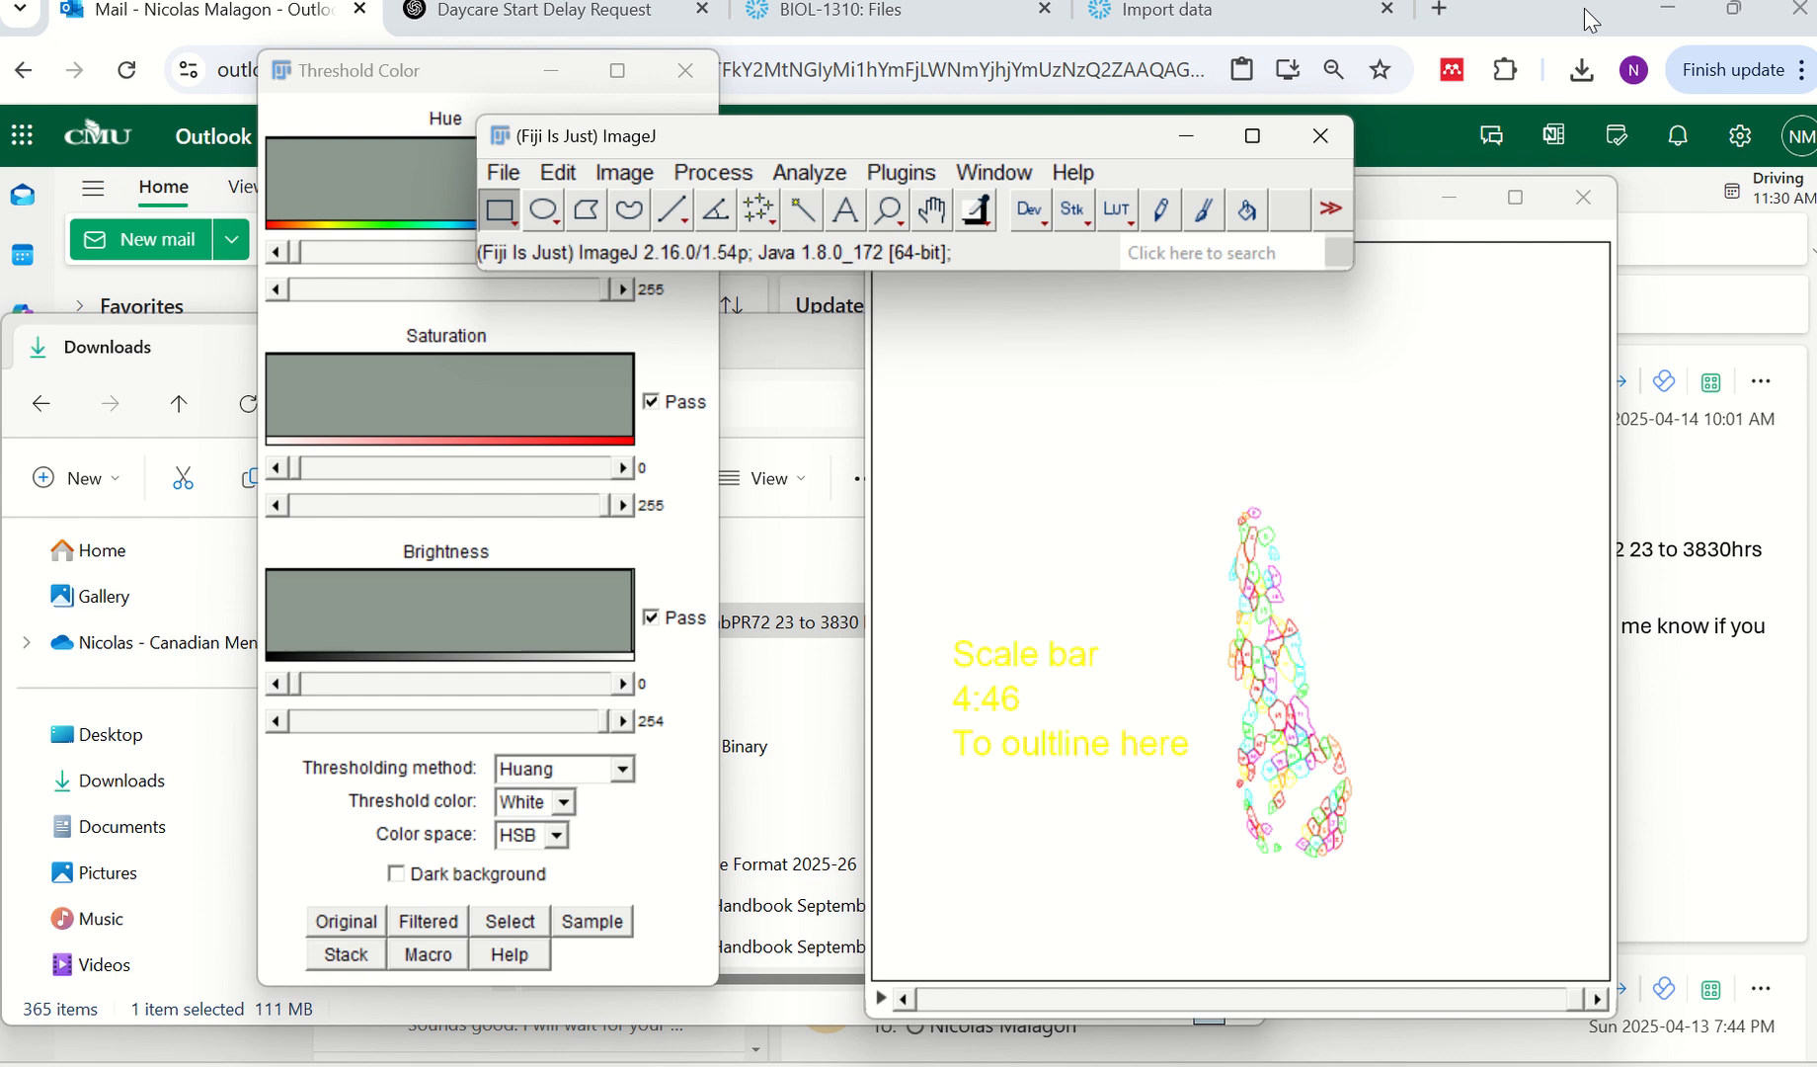
# Delete the last slice of the stack, which holds the scale bar text and all the outlines.
pyautogui.moveTo(1422, 203); pyautogui.dragTo(1494, 289)
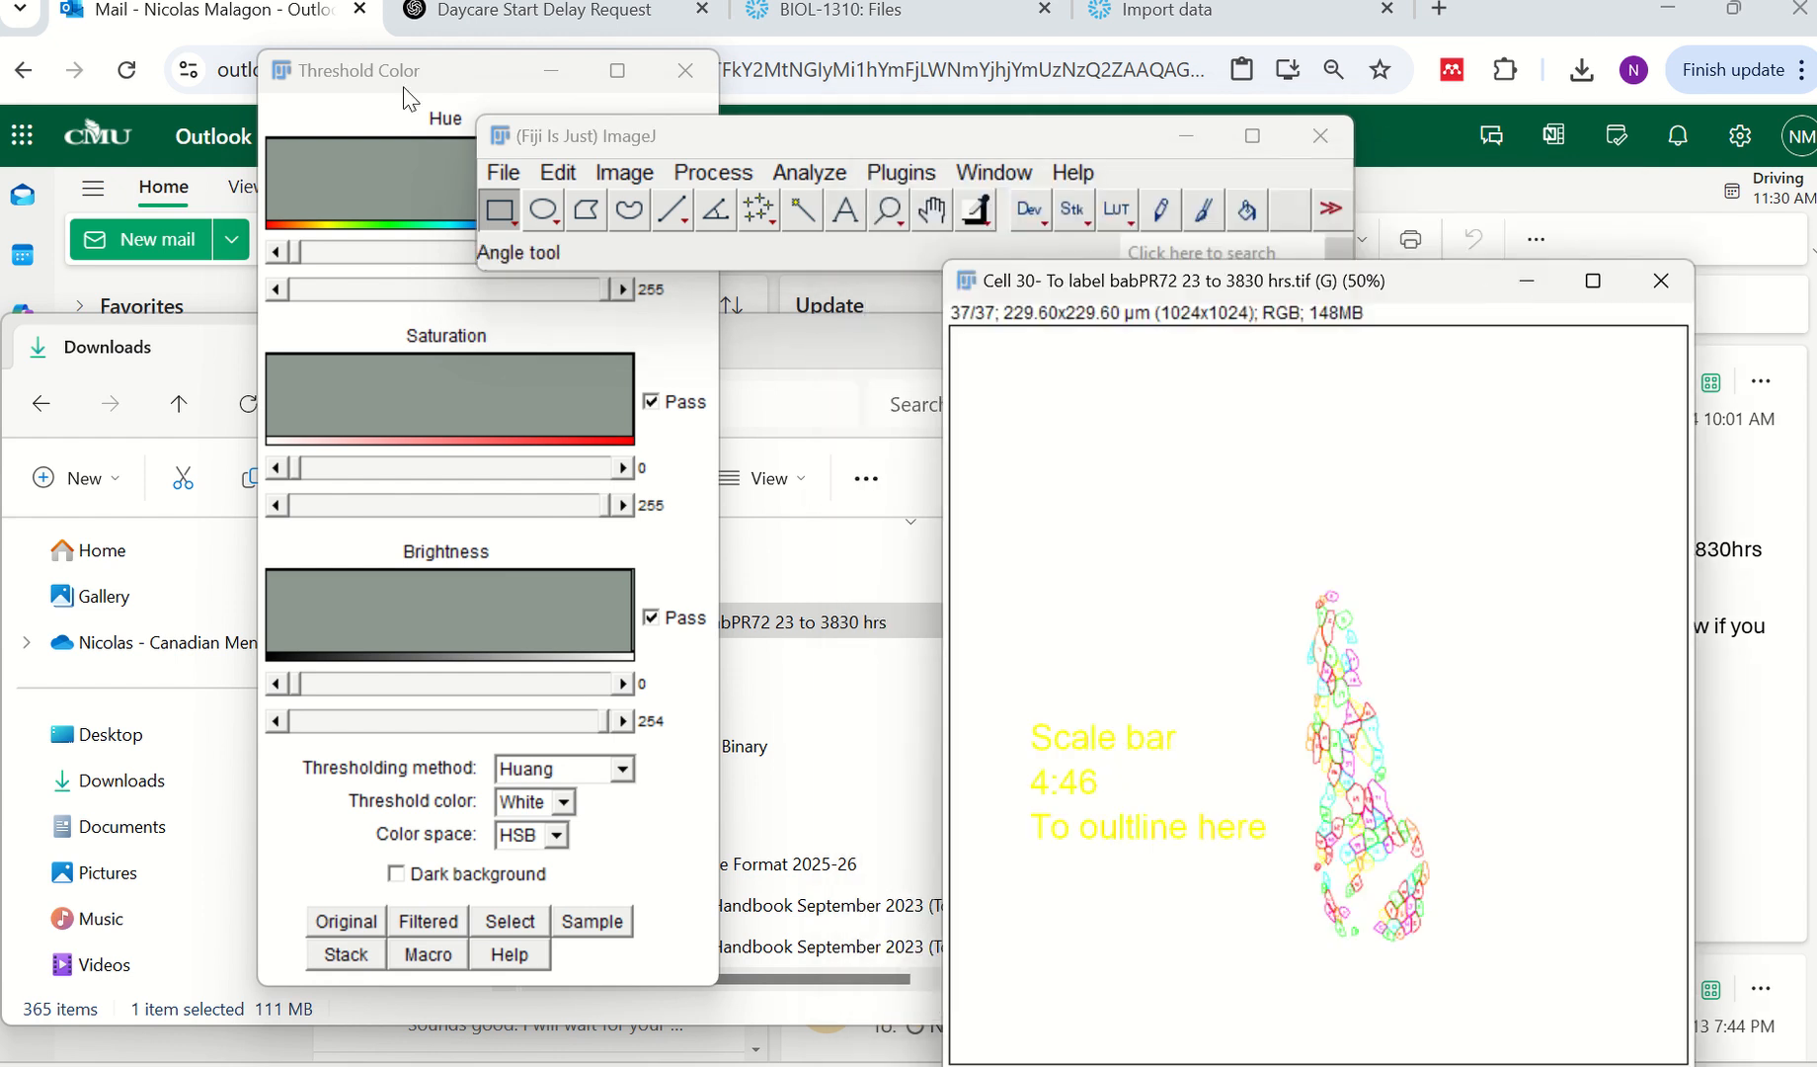
pyautogui.click(612, 174)
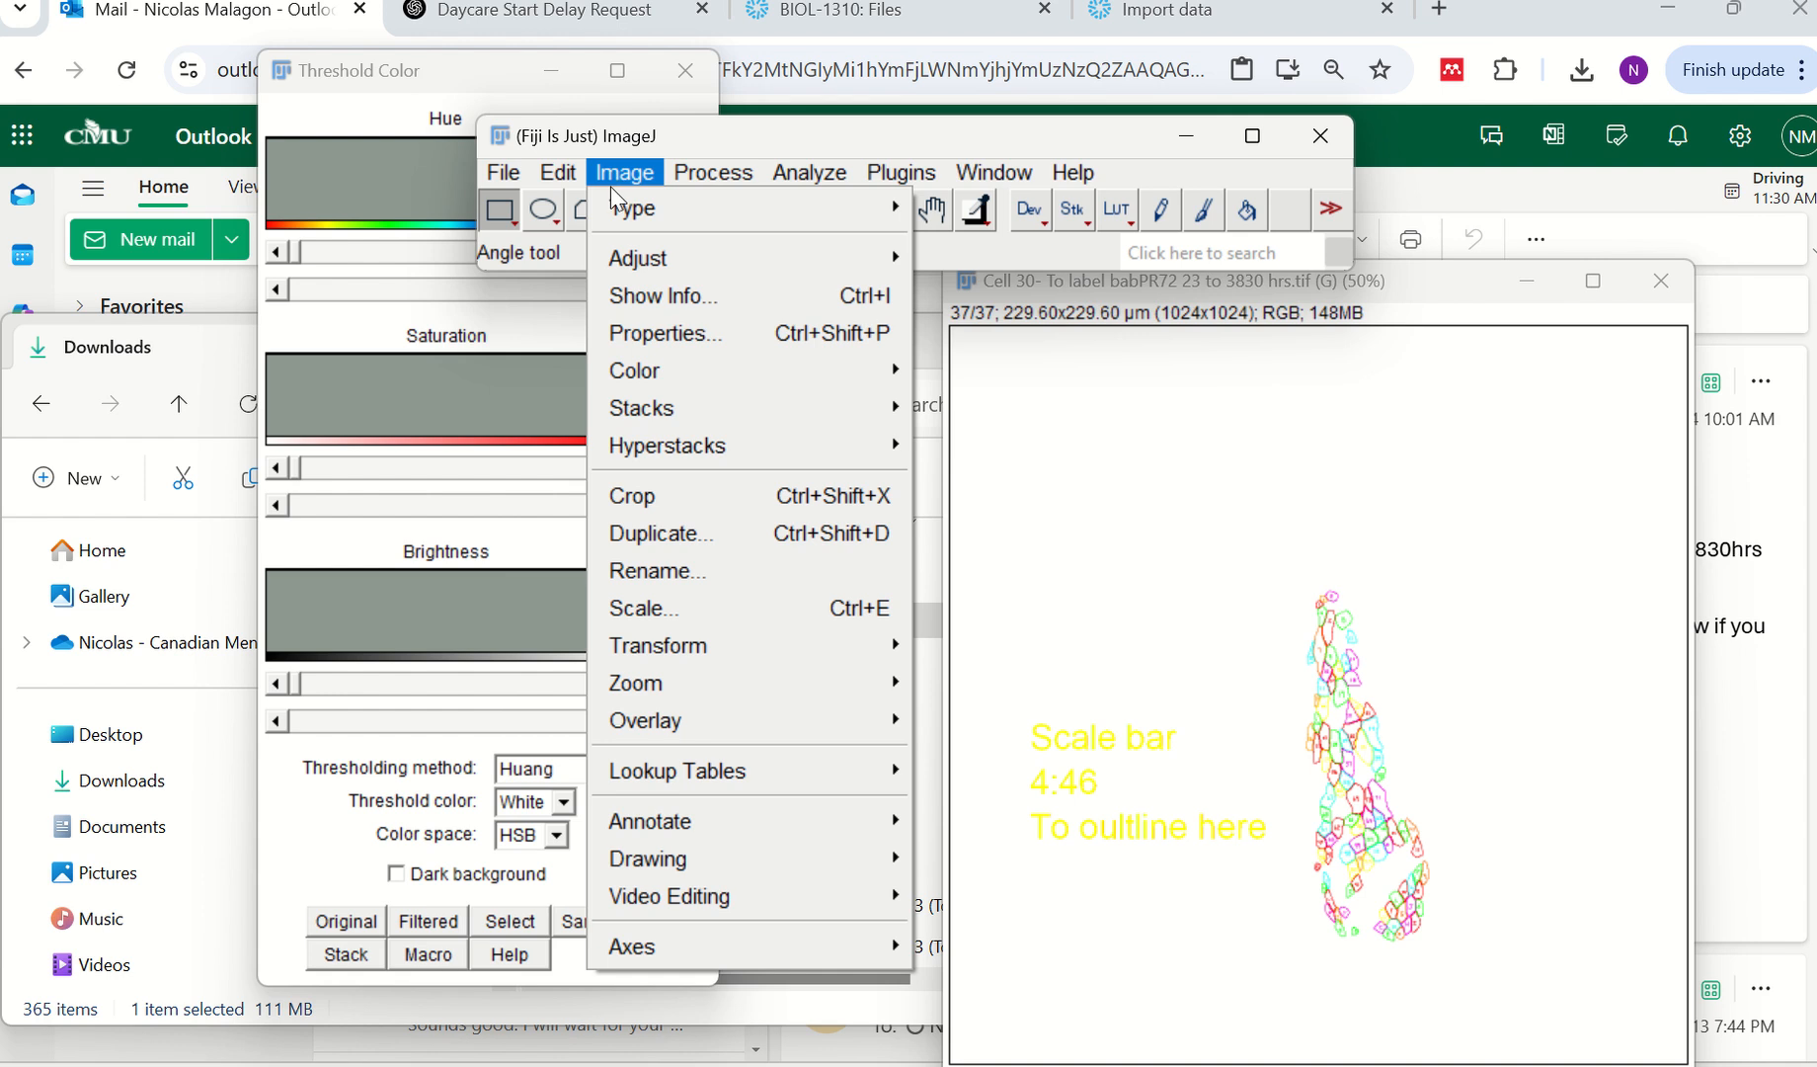
pyautogui.moveTo(721, 386)
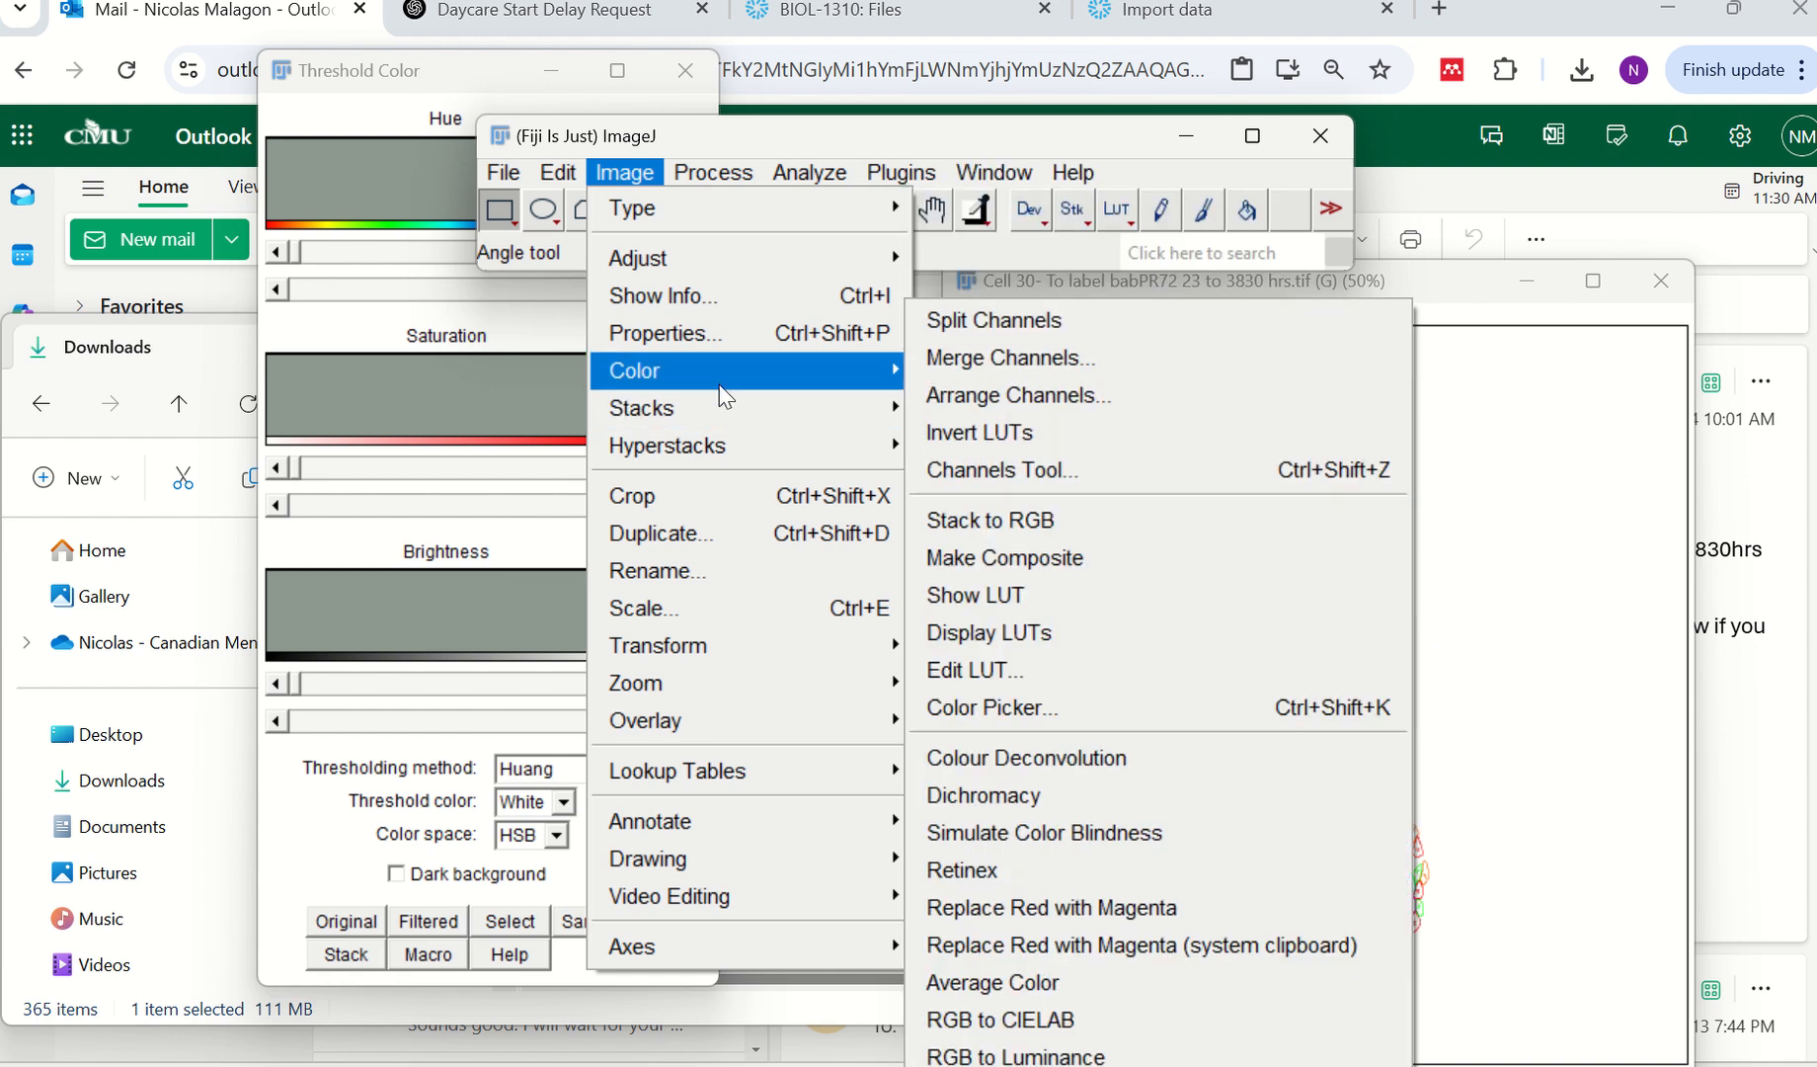
pyautogui.moveTo(766, 419)
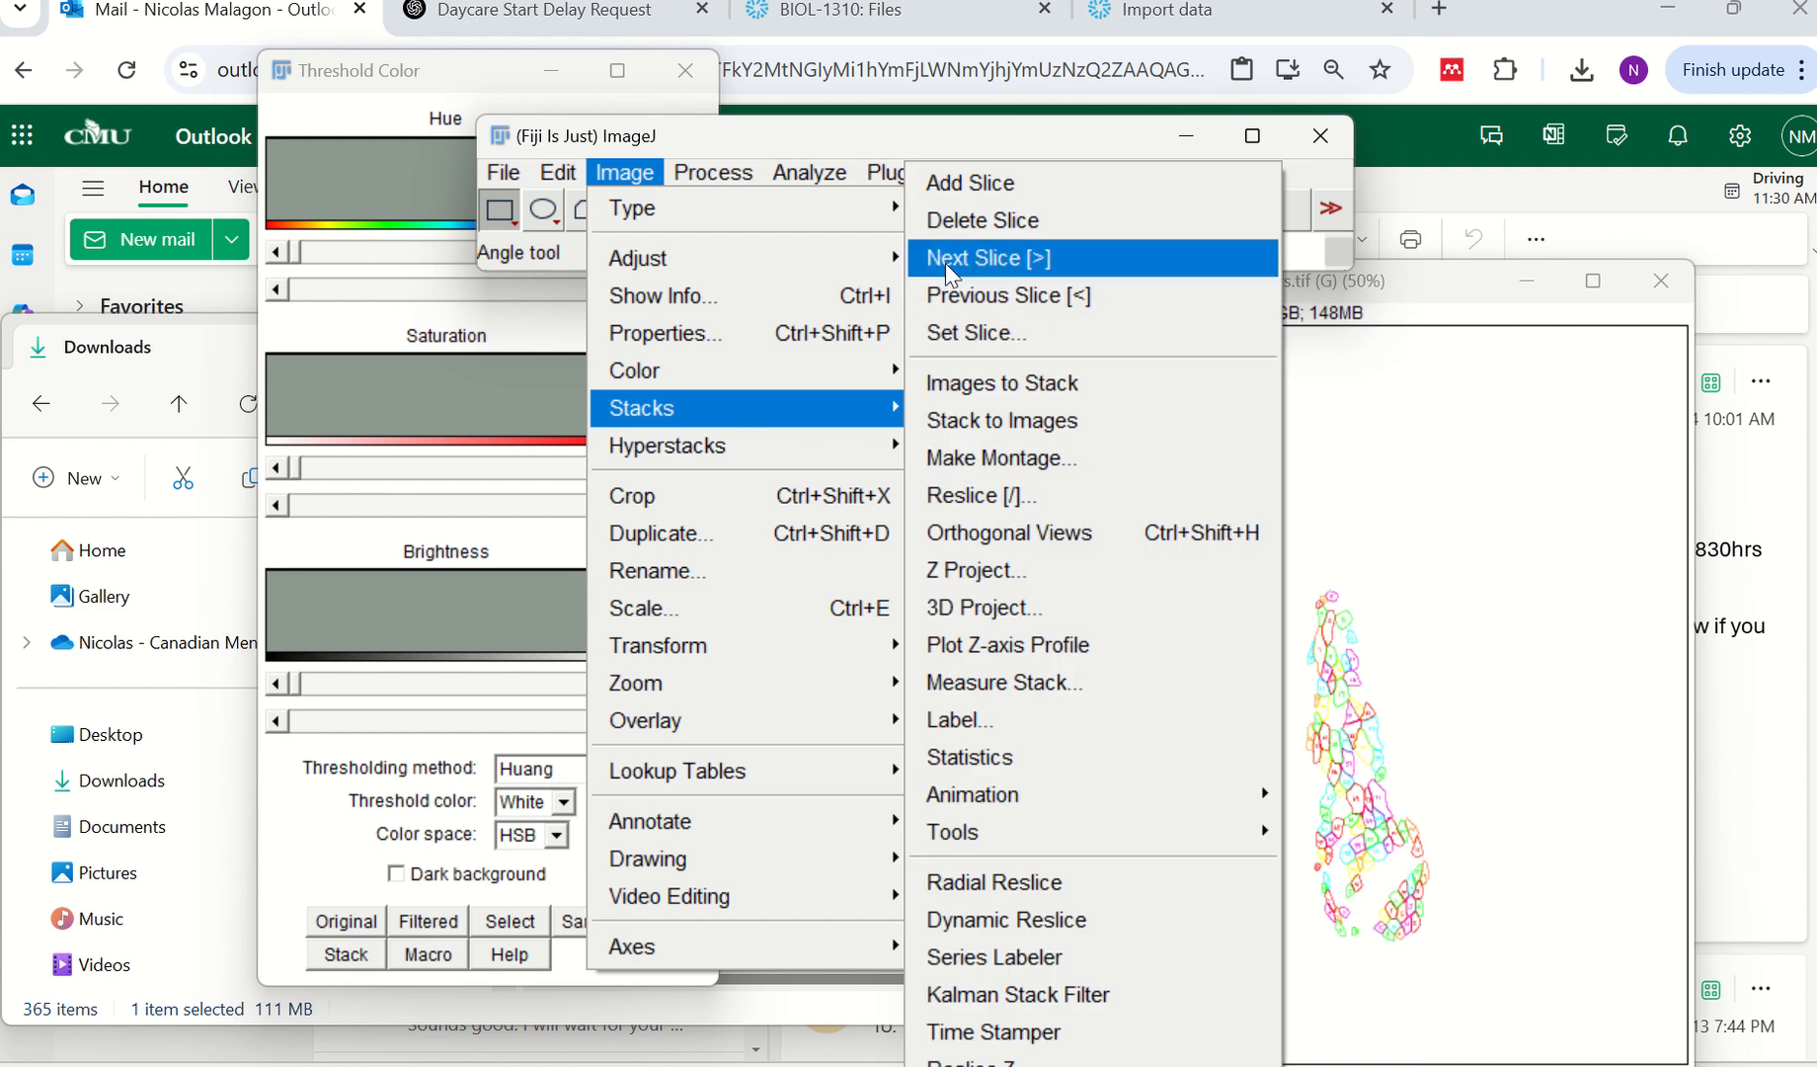
pyautogui.click(941, 218)
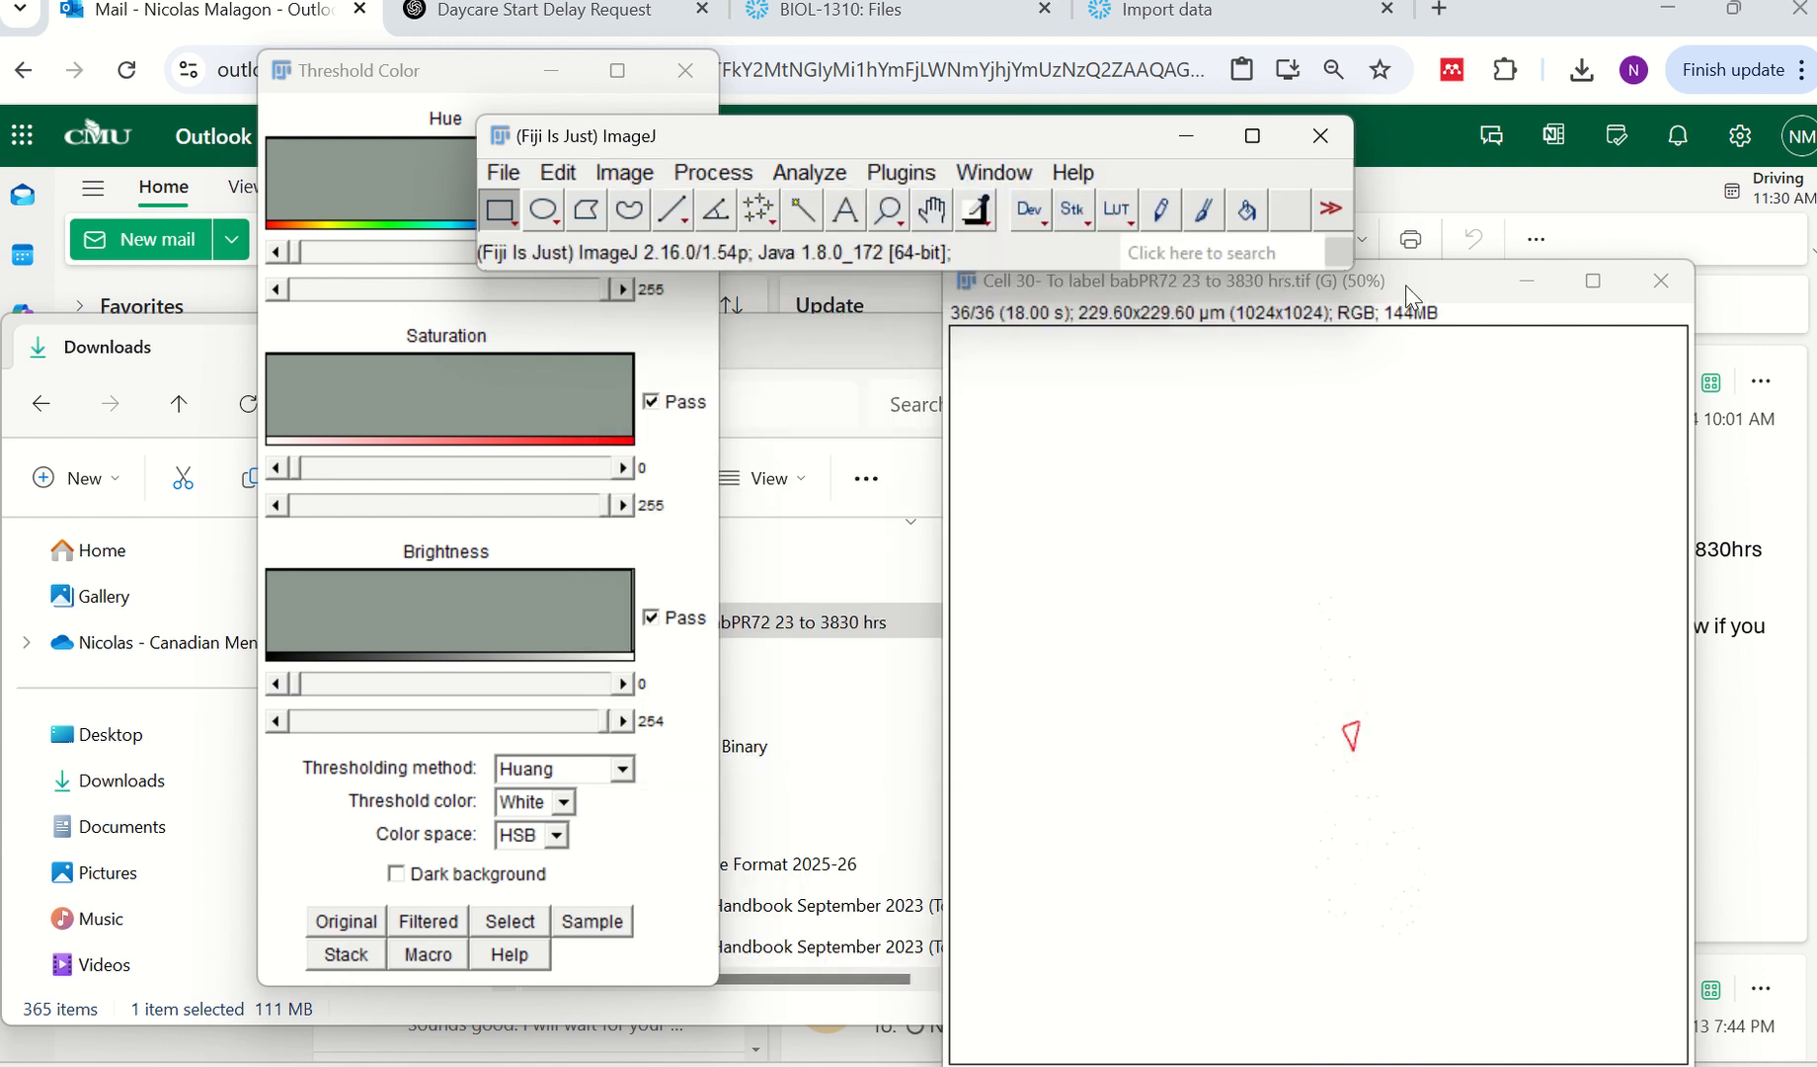
# Go to slice 22 and split the RGB stack into separate red, green and blue channel stacks.
pyautogui.moveTo(1410, 289); pyautogui.dragTo(1362, 142)
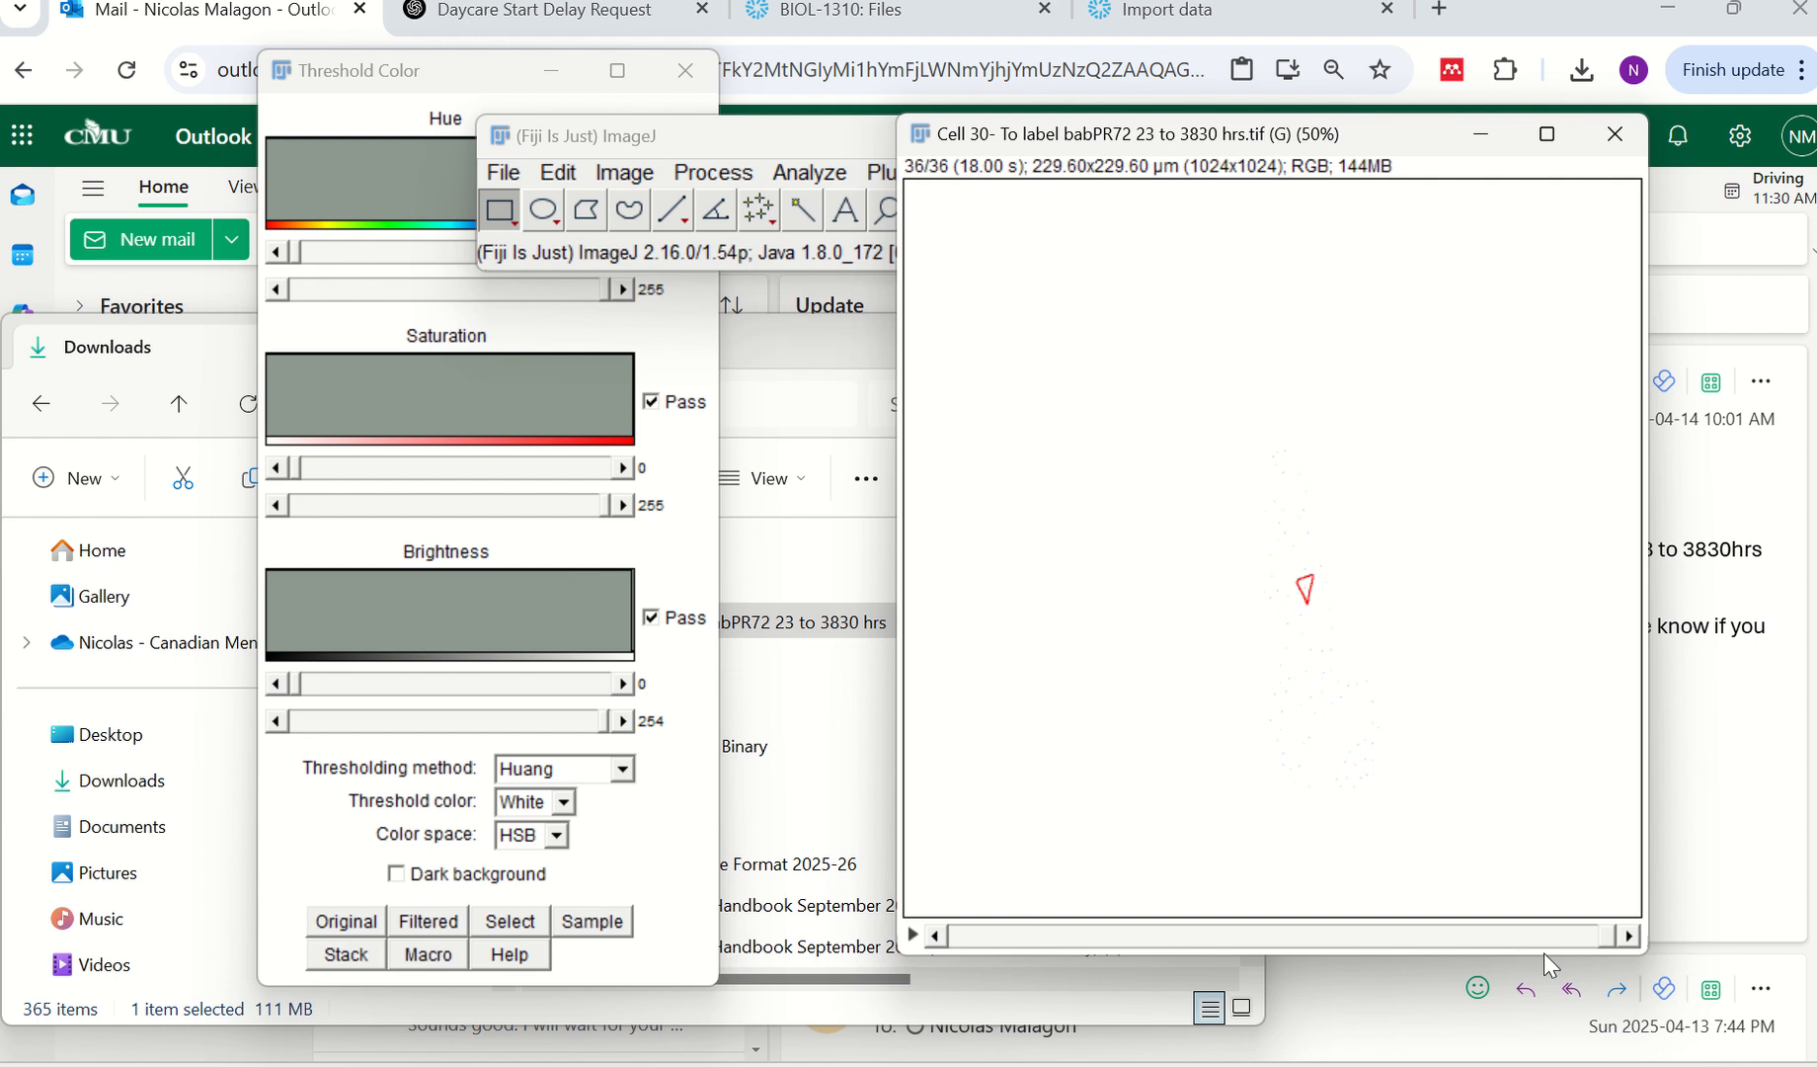
pyautogui.moveTo(1616, 946); pyautogui.dragTo(1349, 947)
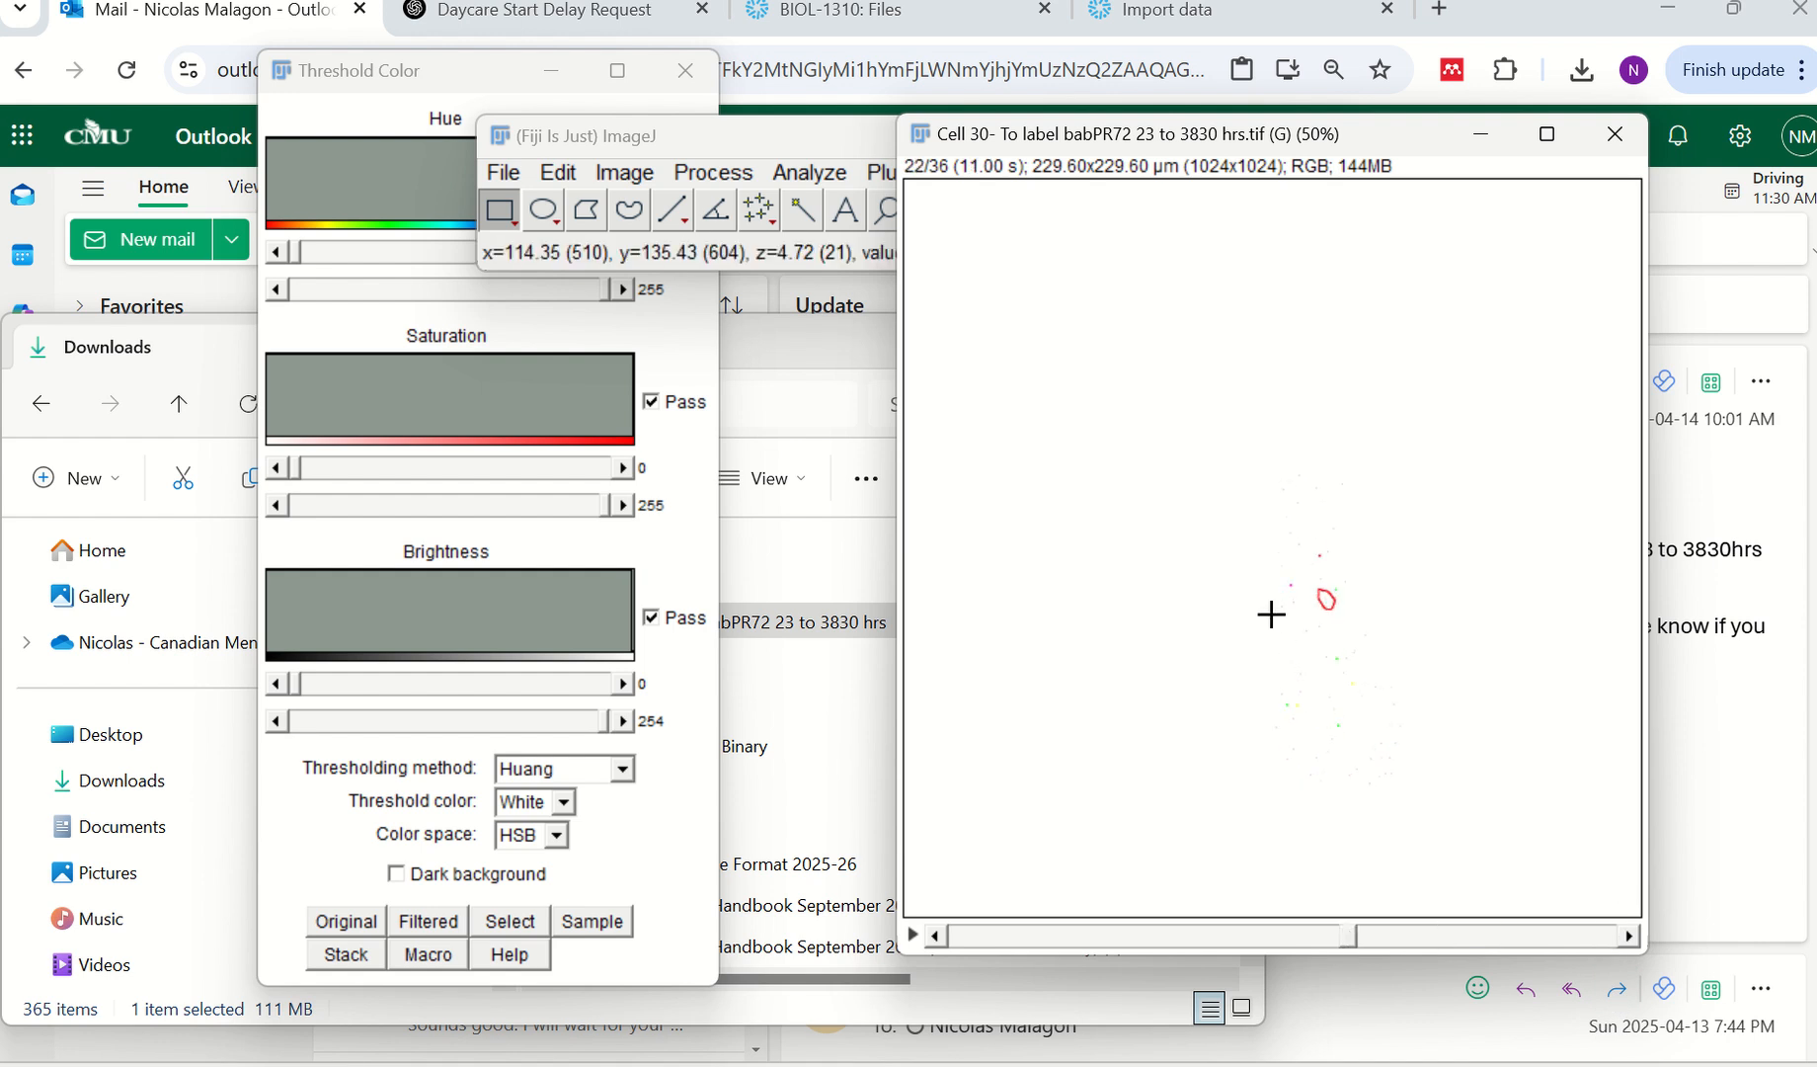
pyautogui.moveTo(1256, 145); pyautogui.dragTo(1256, 216)
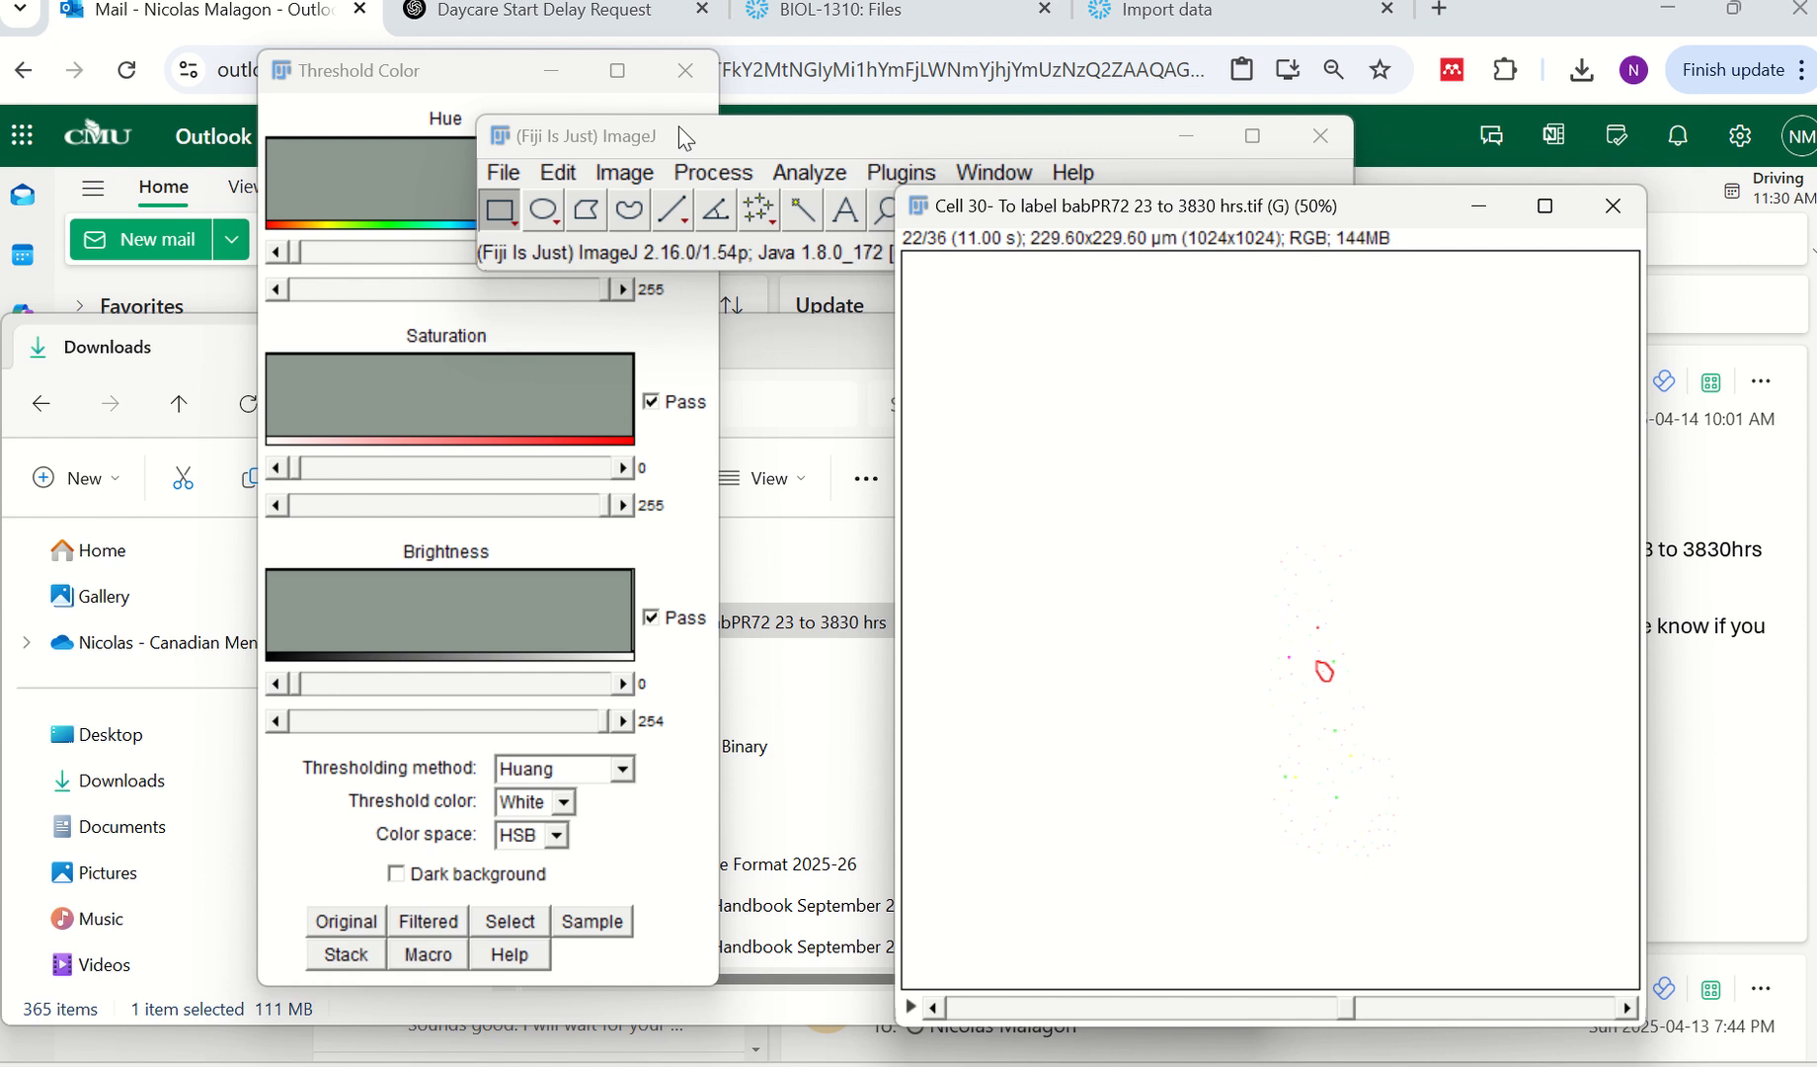
pyautogui.click(622, 172)
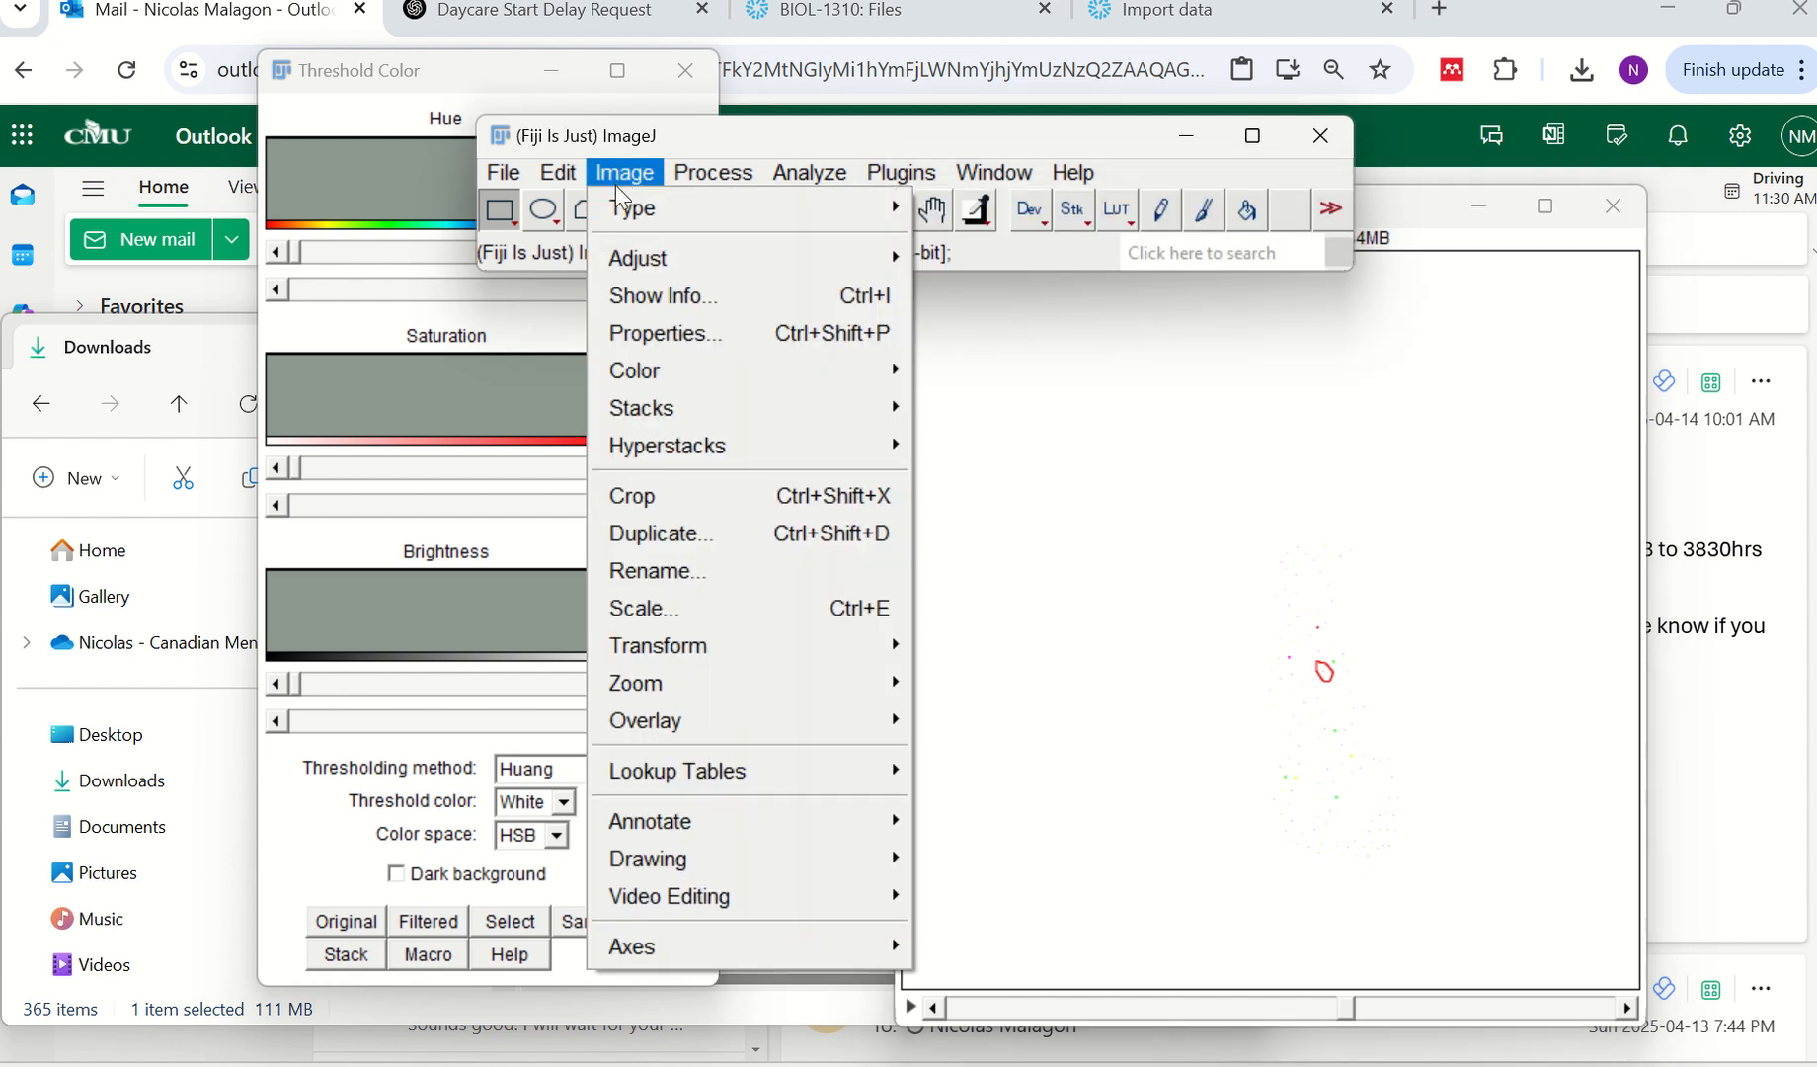
pyautogui.moveTo(658, 368)
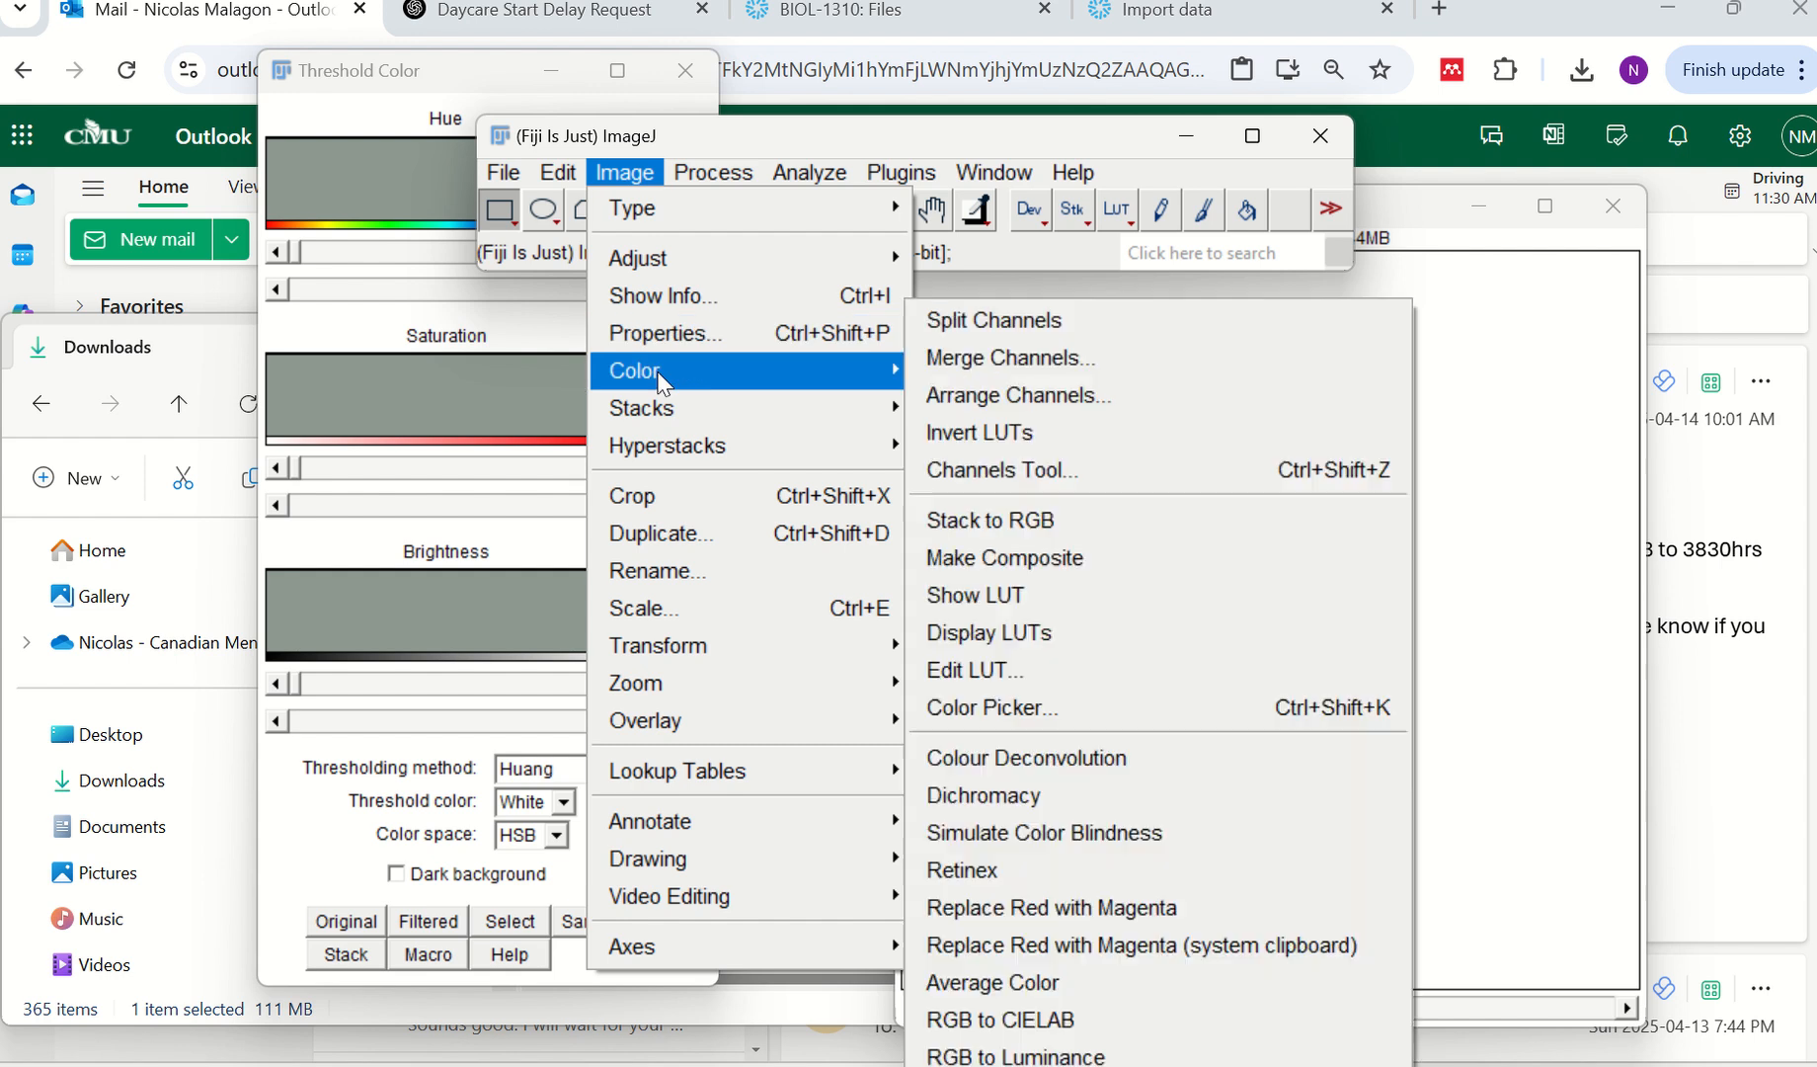
pyautogui.click(969, 333)
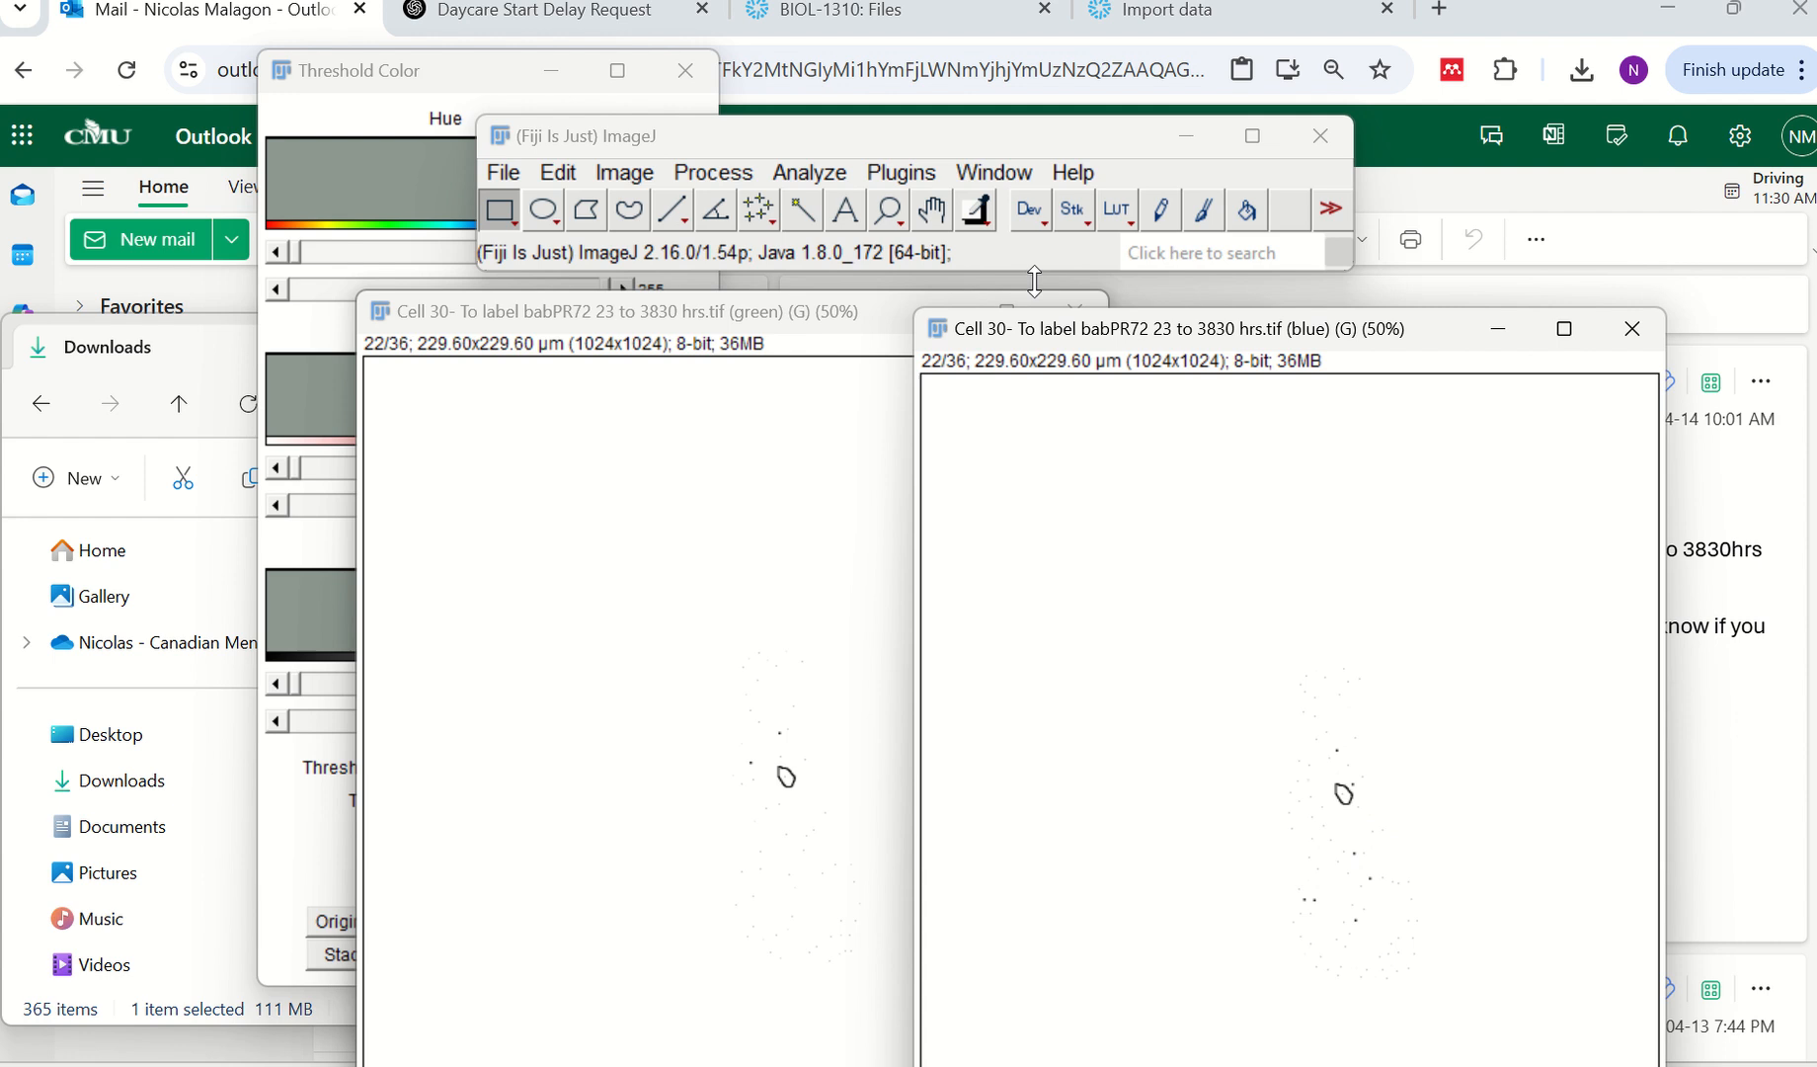
# Compare the outlines in the three channel stacks and close the red and green ones, keeping only the blue.
pyautogui.moveTo(1207, 337); pyautogui.dragTo(1399, 332)
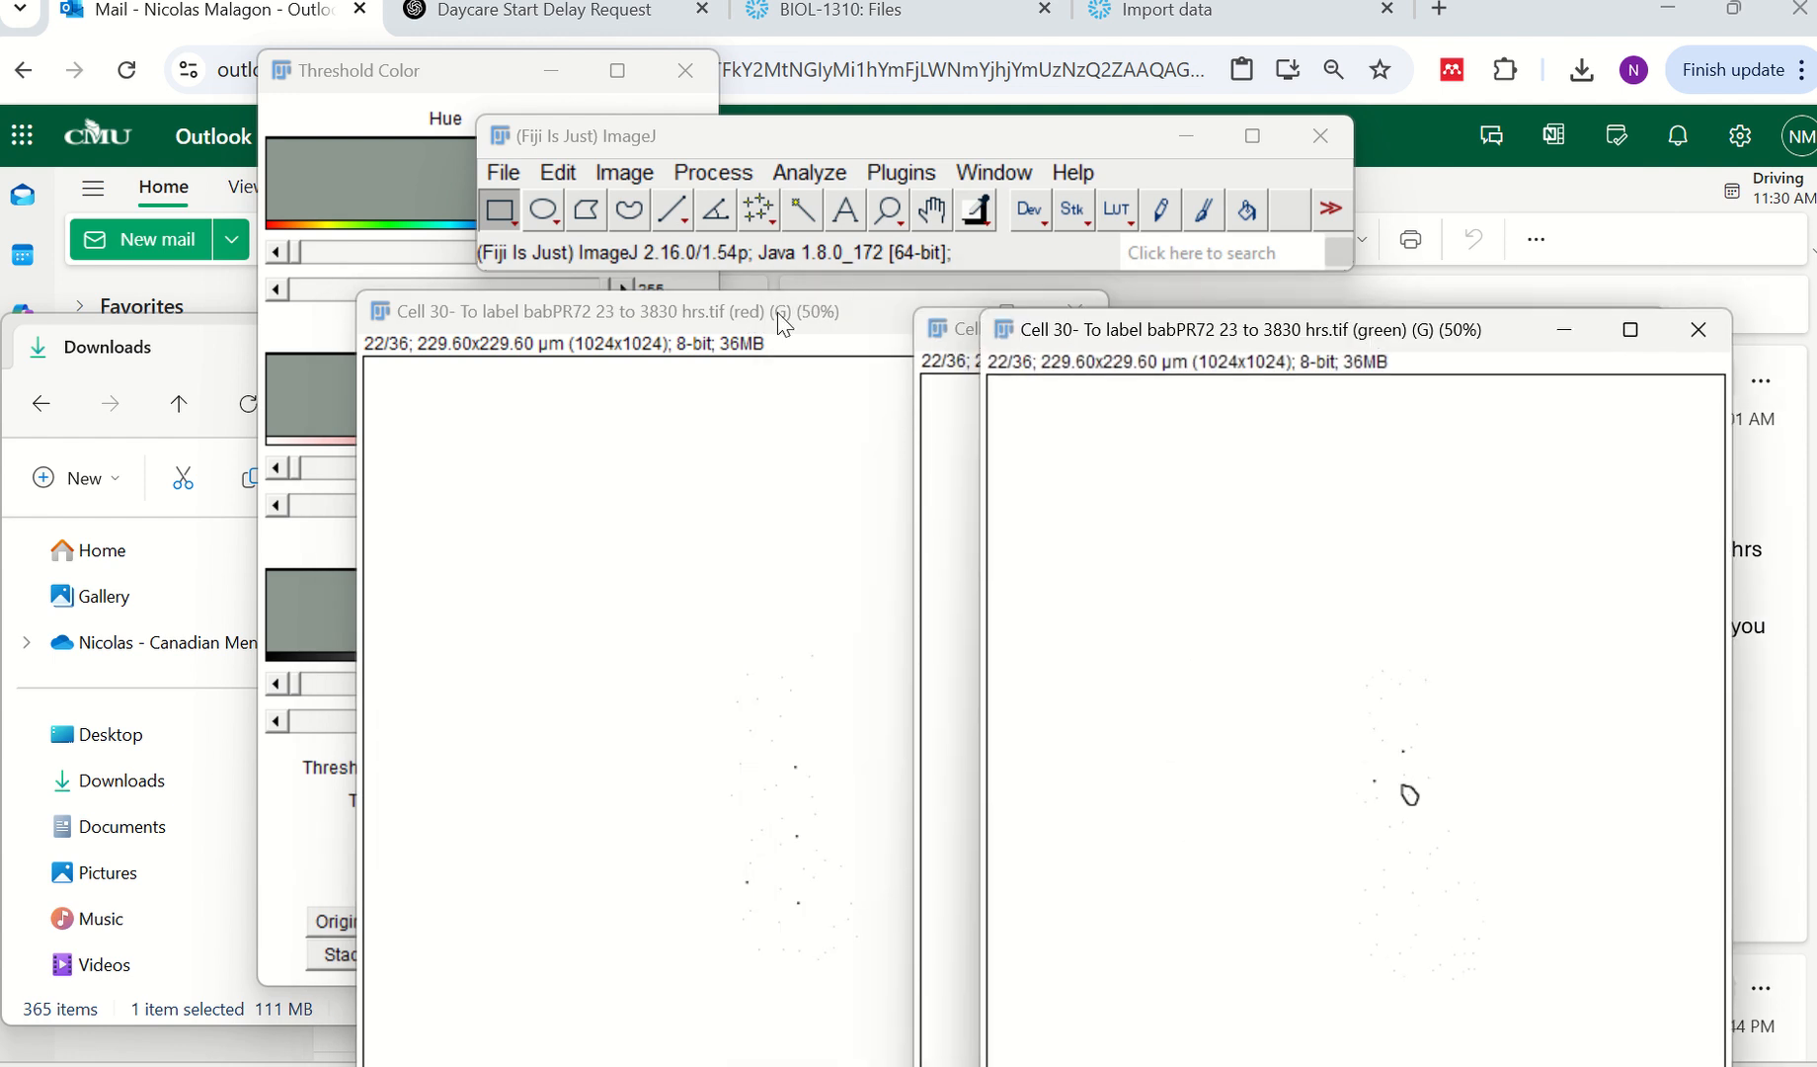
pyautogui.moveTo(728, 330); pyautogui.dragTo(512, 231)
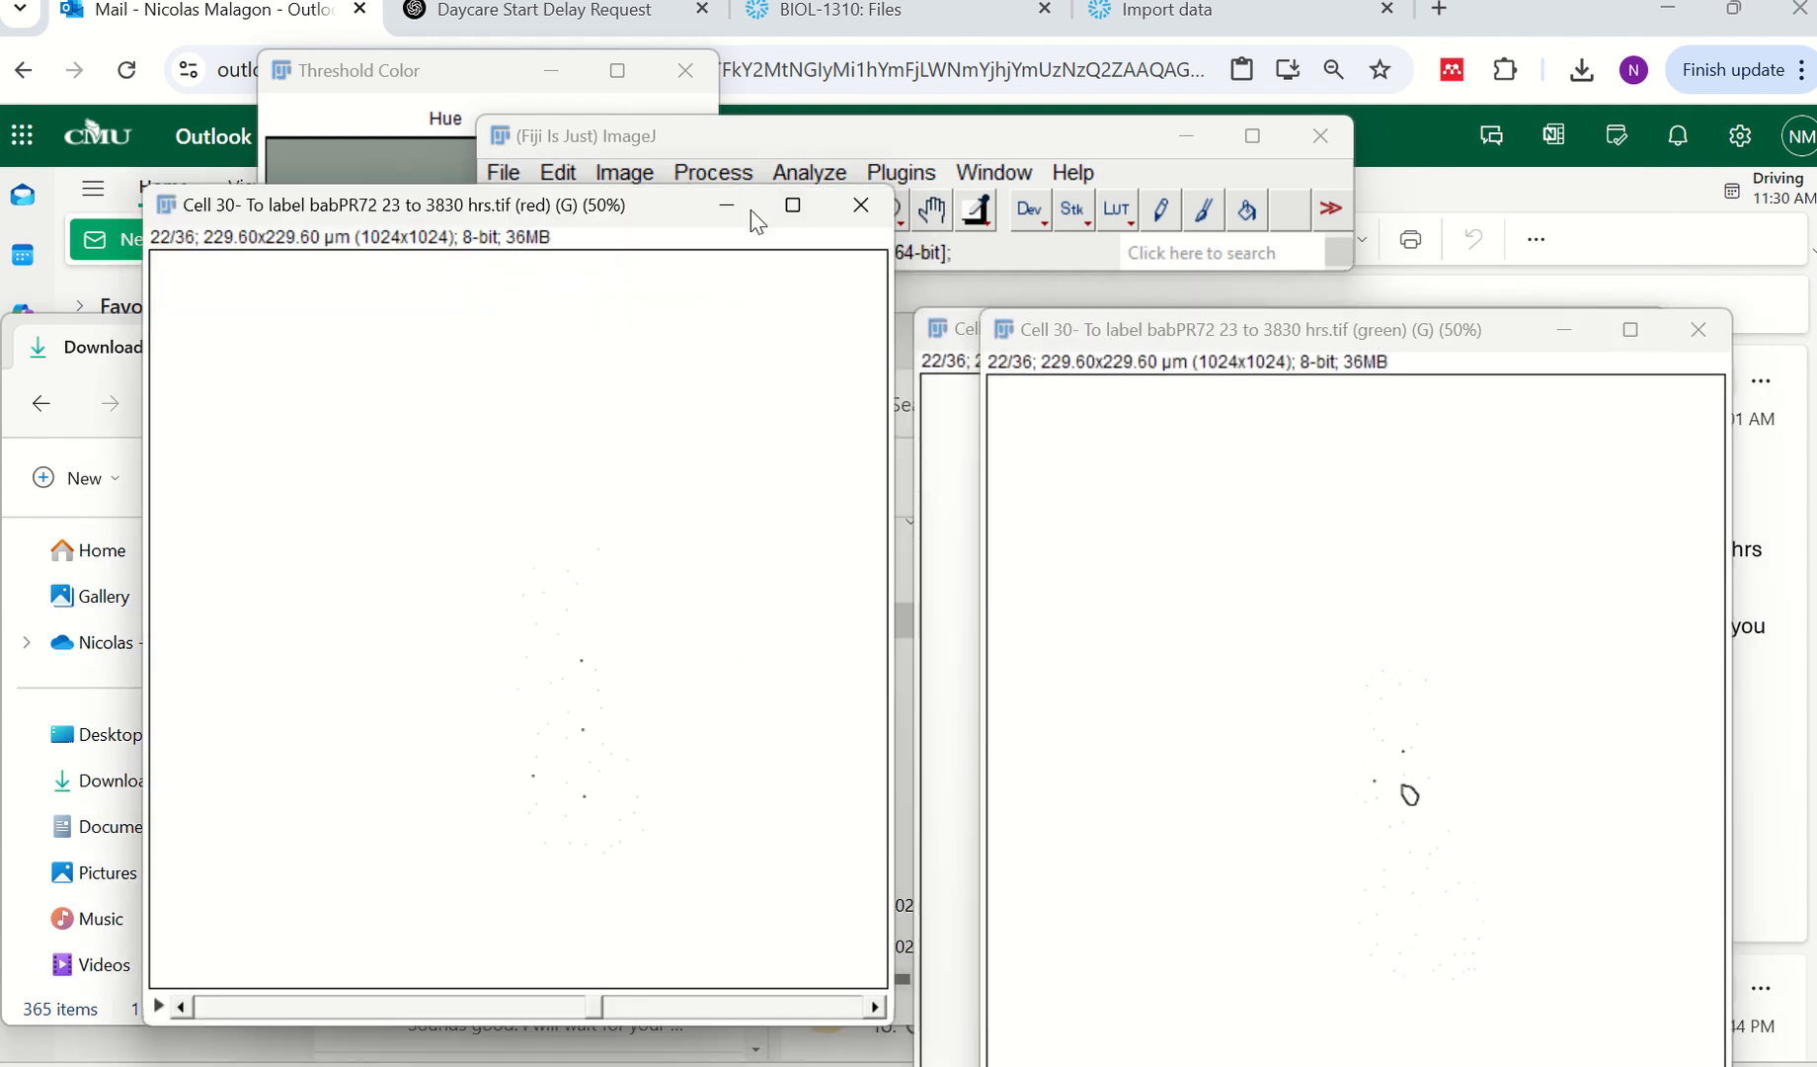
pyautogui.click(858, 206)
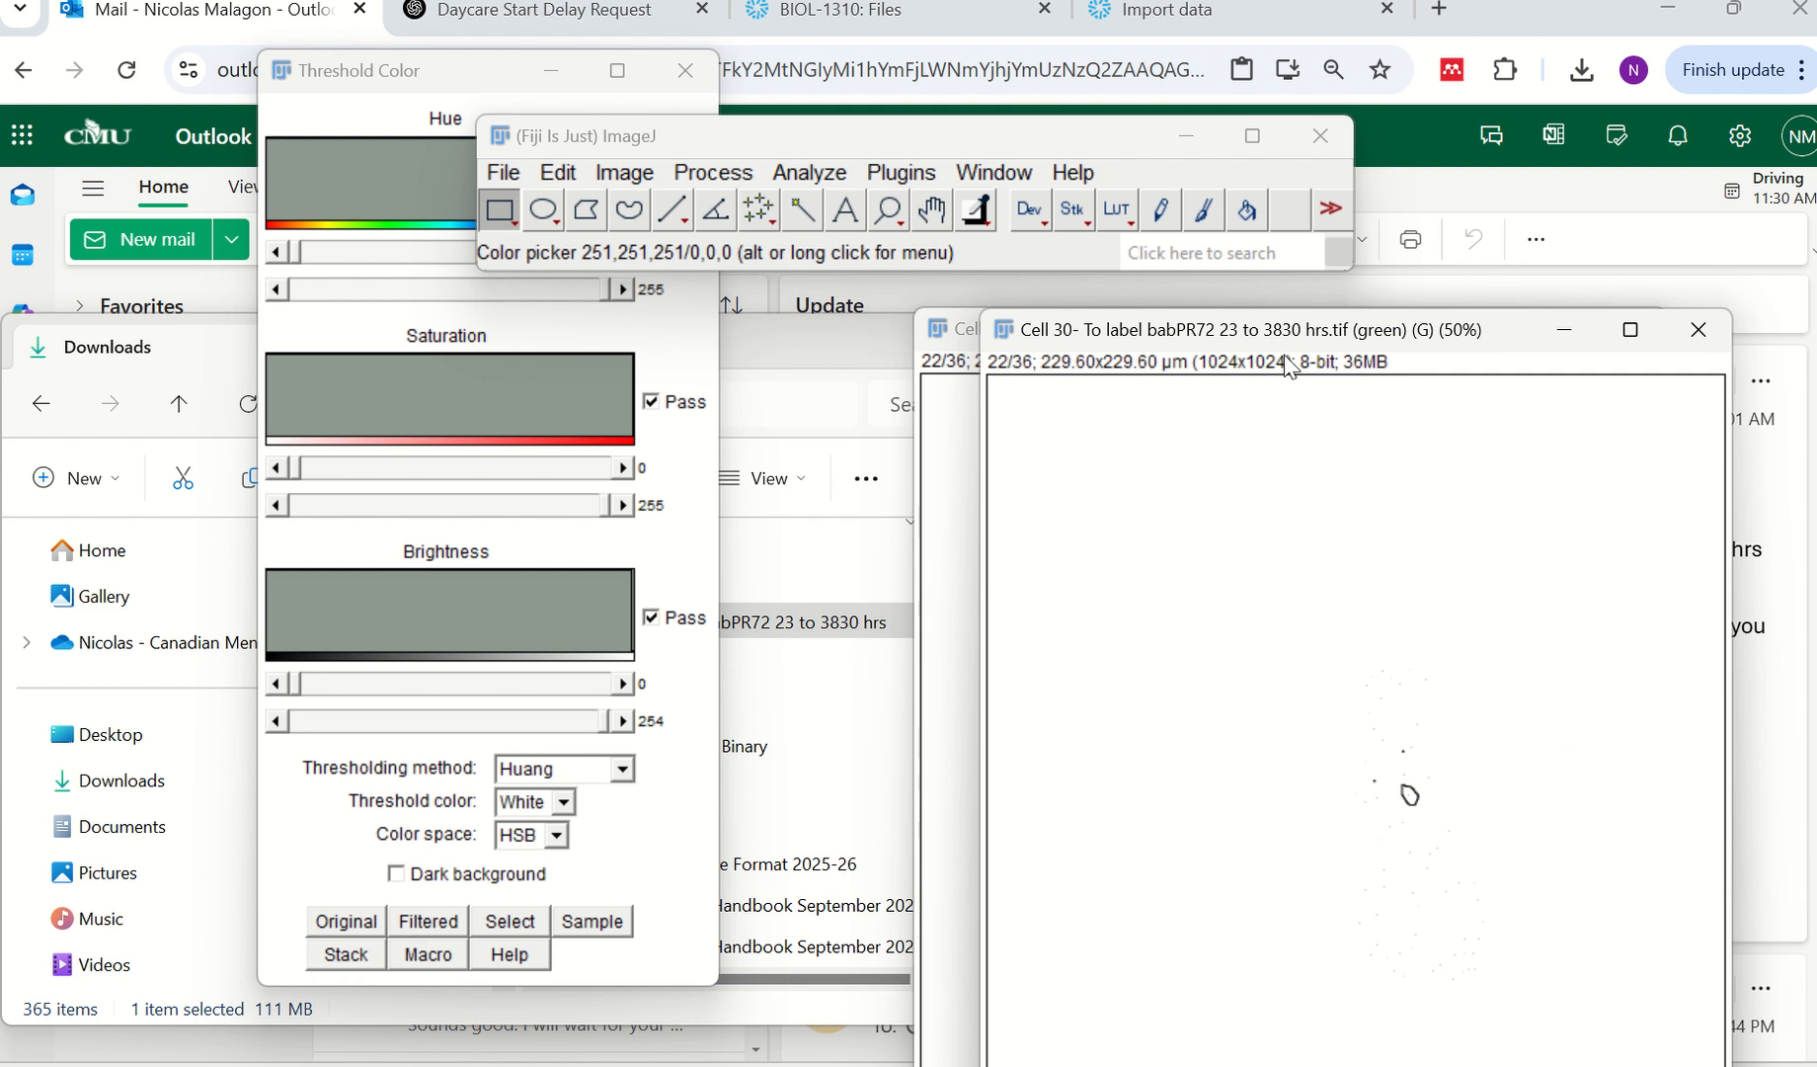
pyautogui.moveTo(1282, 334); pyautogui.dragTo(509, 263)
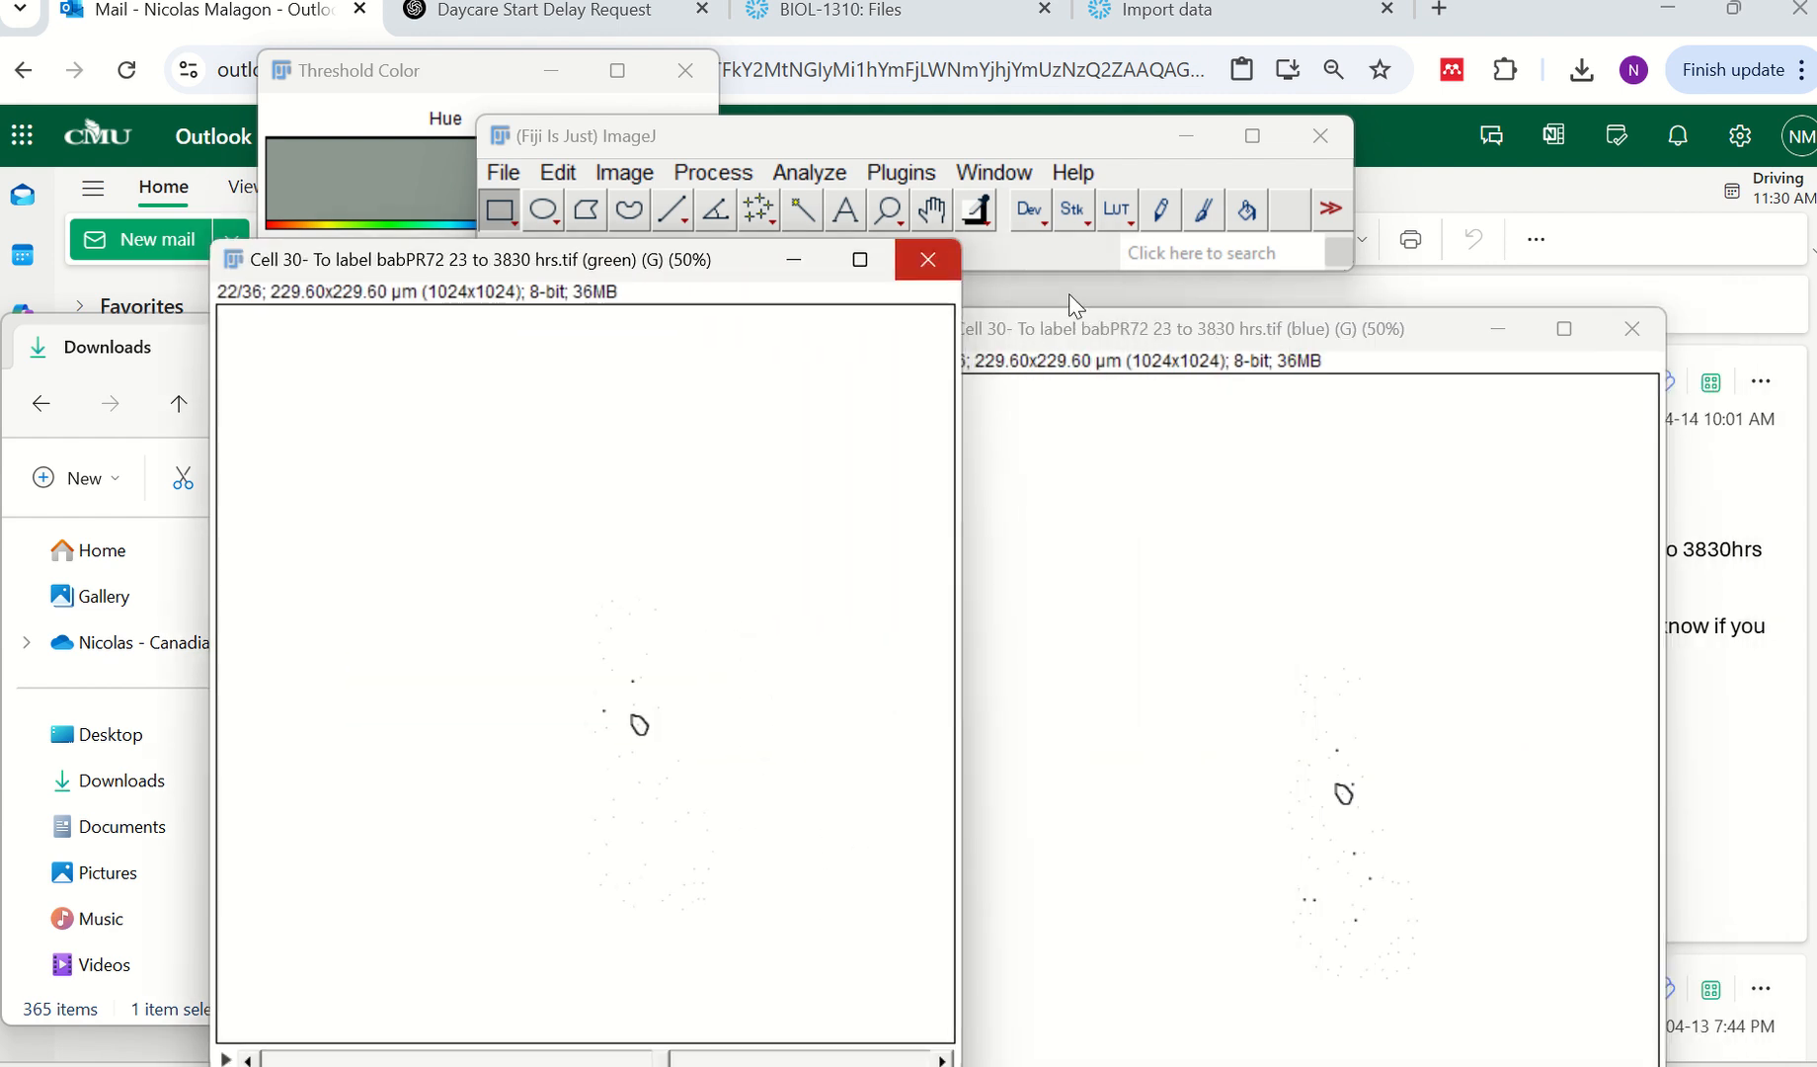
pyautogui.moveTo(1091, 334); pyautogui.dragTo(1134, 265)
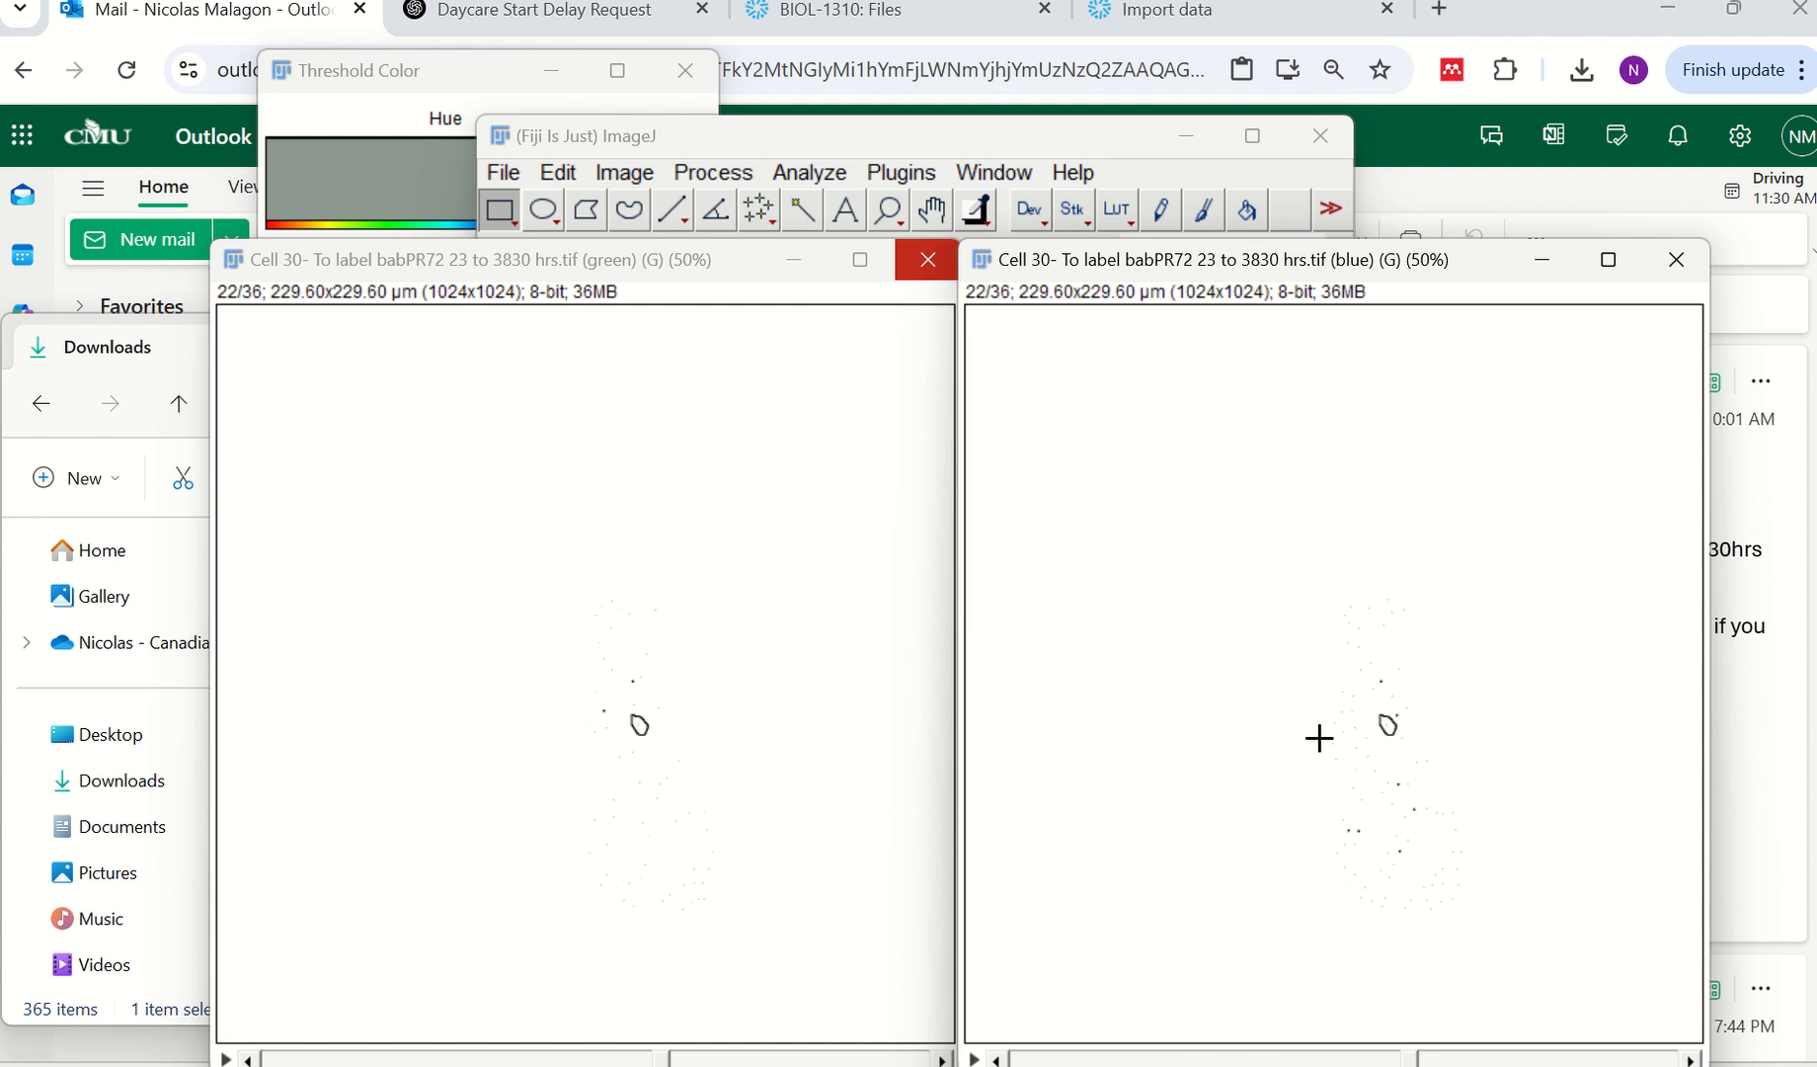
pyautogui.click(924, 256)
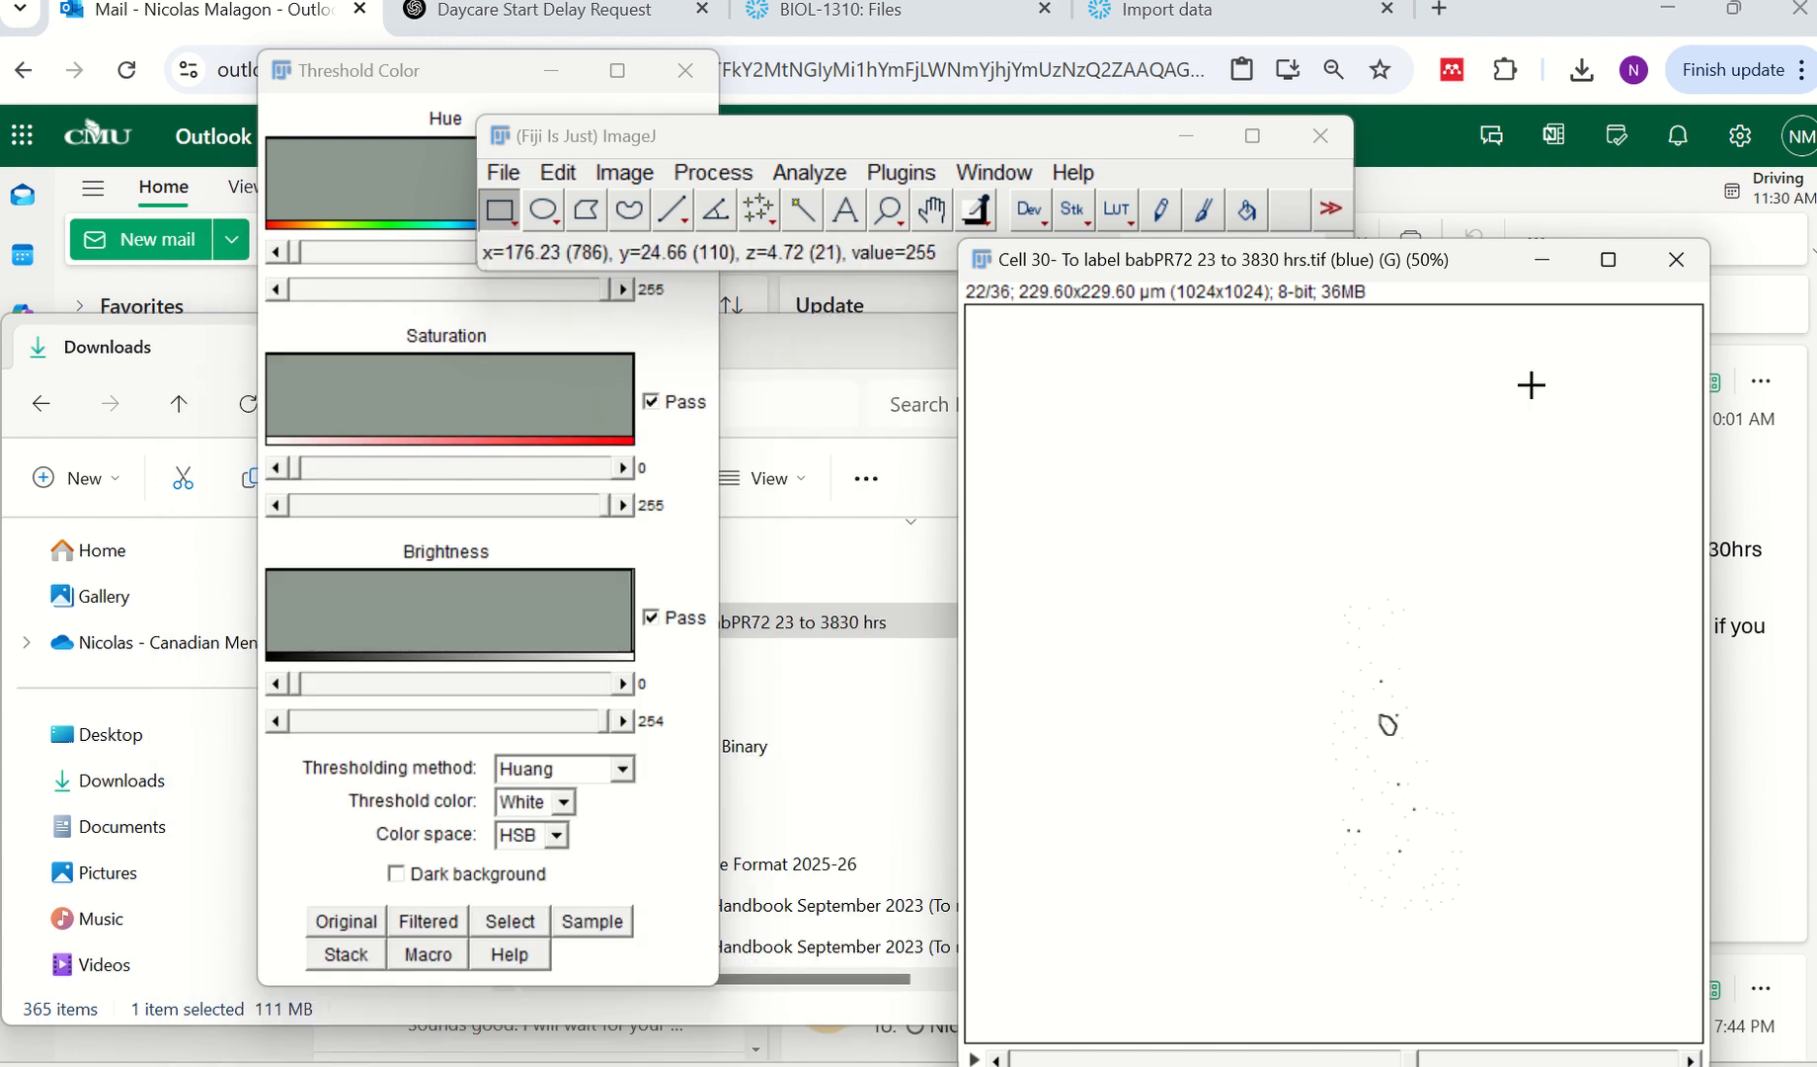
pyautogui.moveTo(1388, 263); pyautogui.dragTo(1219, 267)
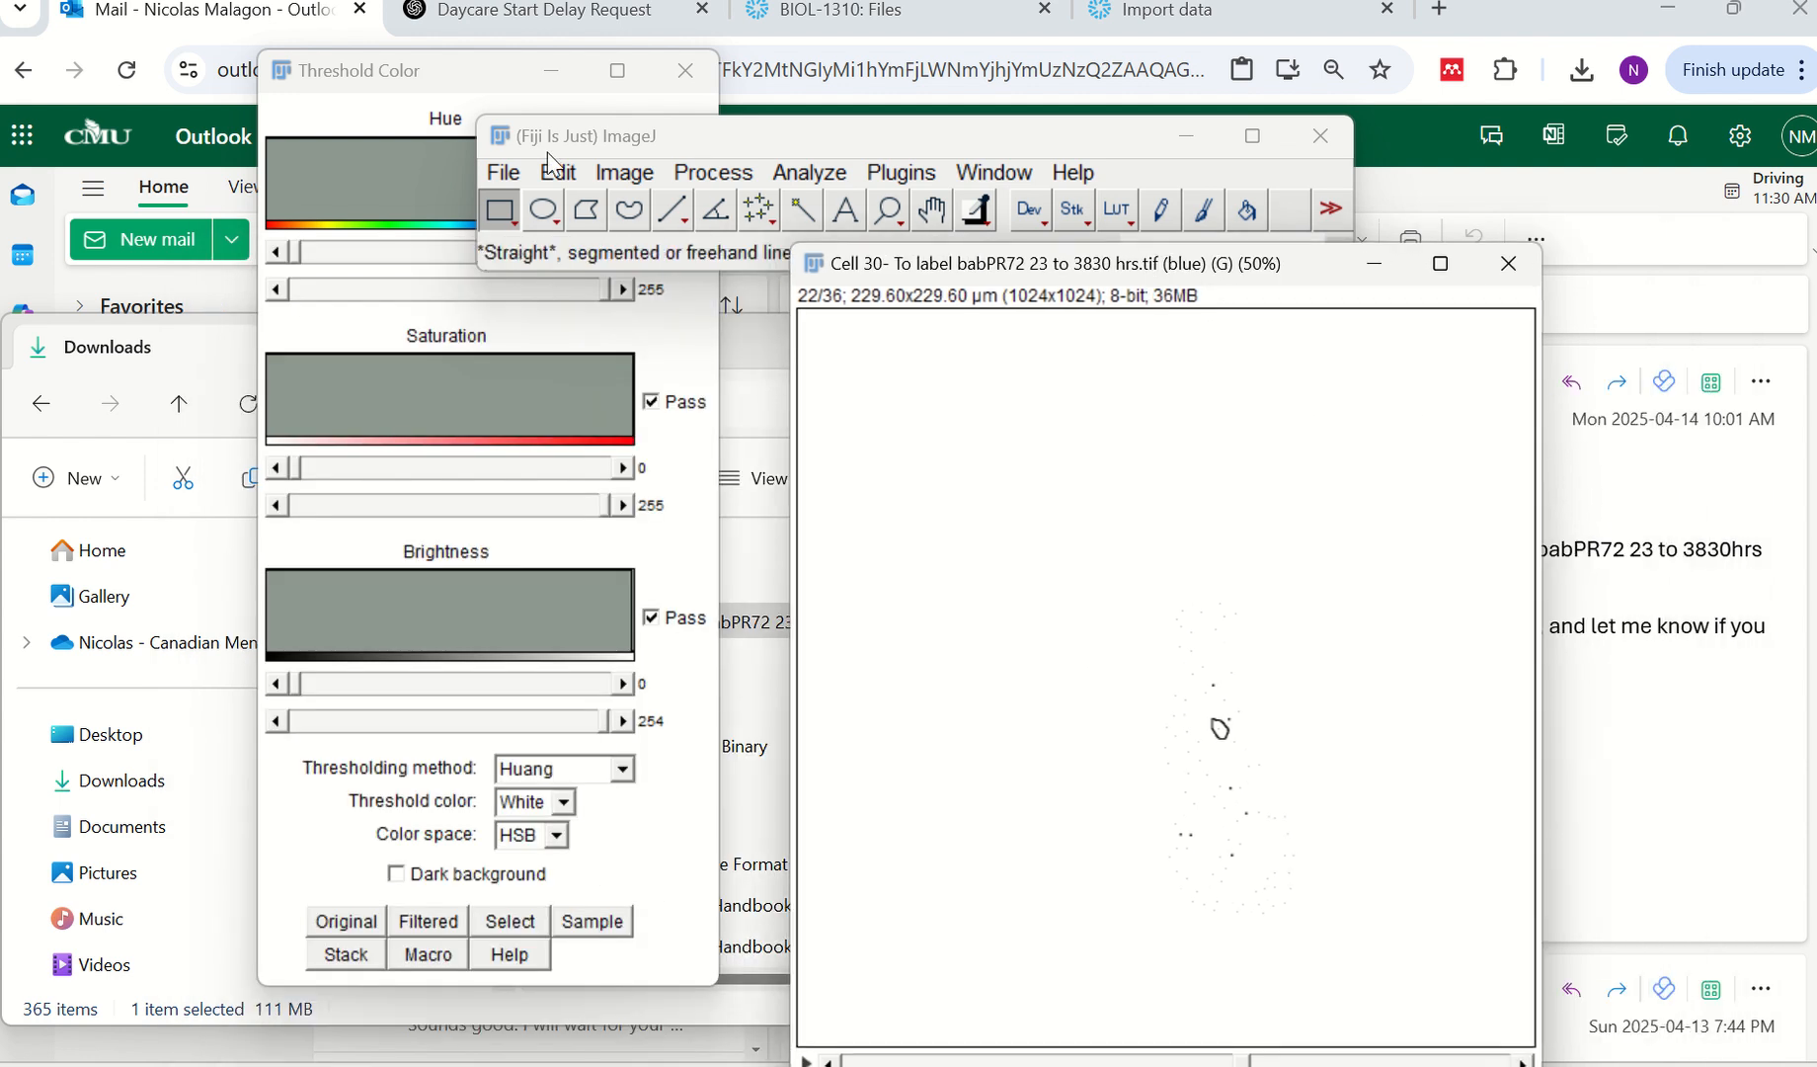
pyautogui.click(502, 176)
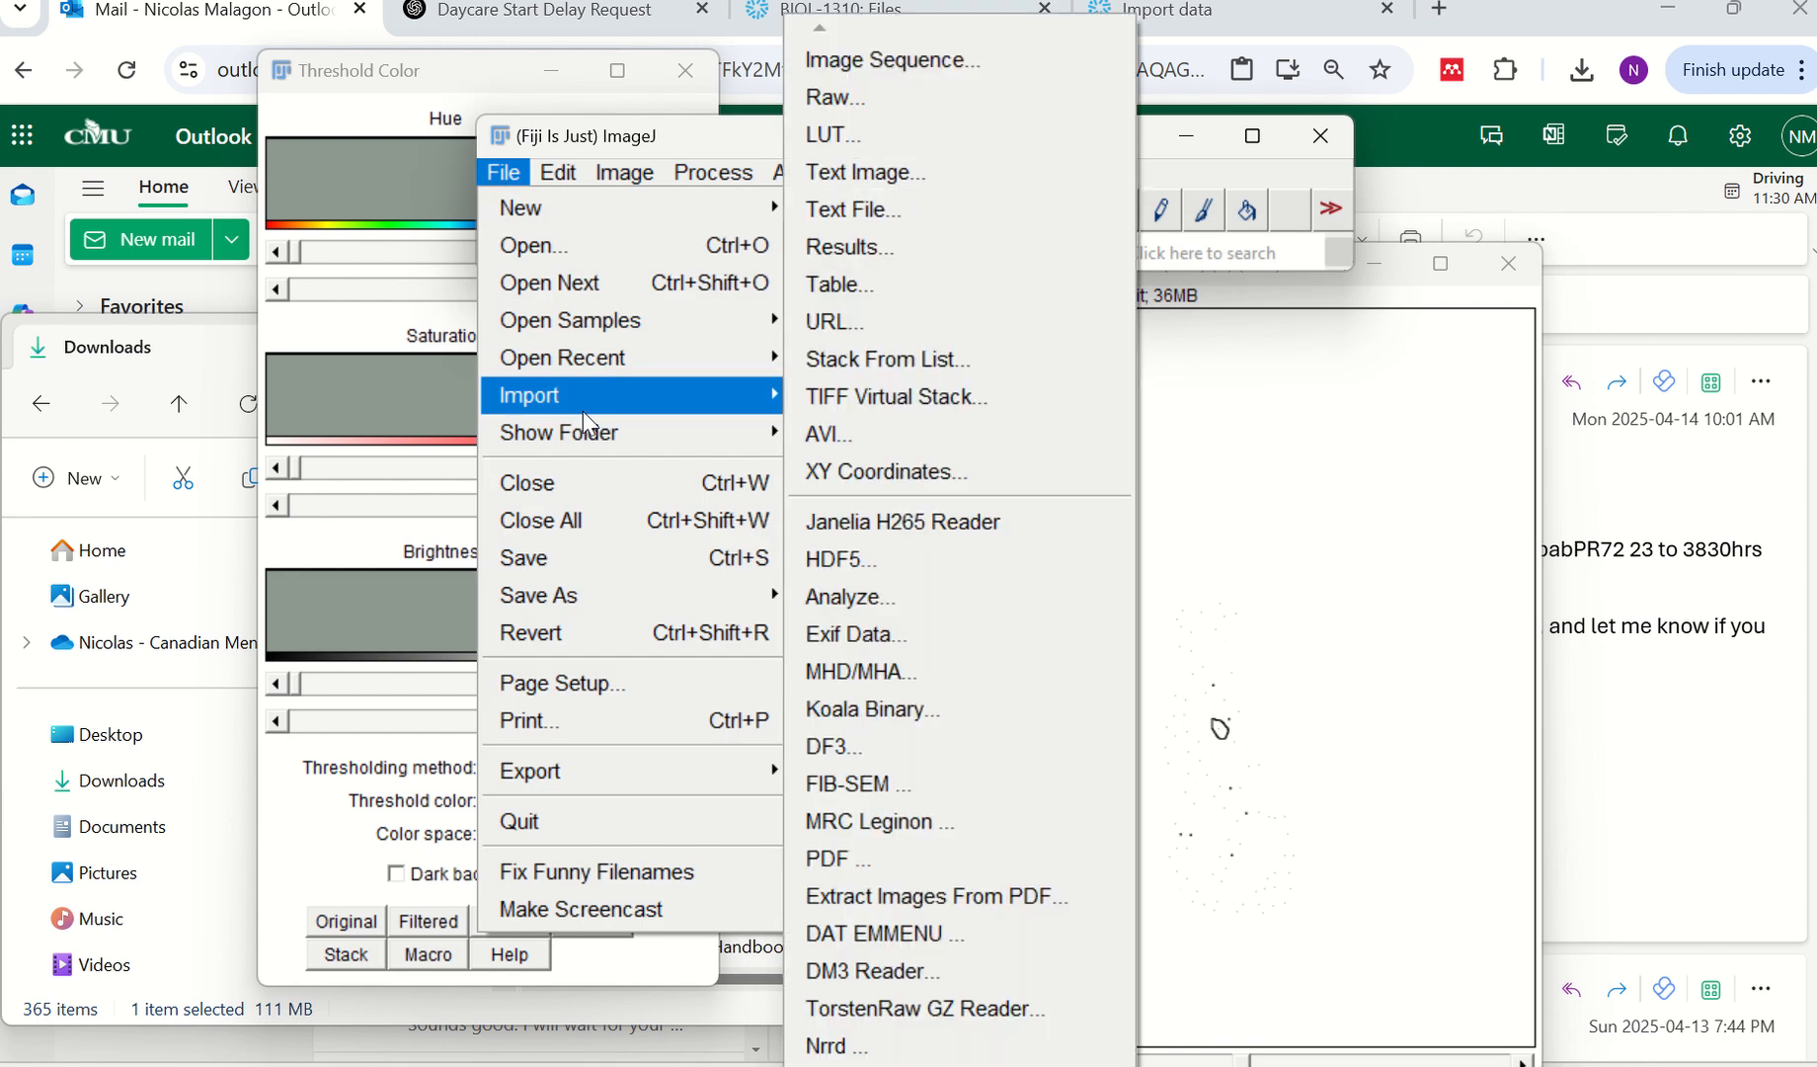
pyautogui.moveTo(570, 593)
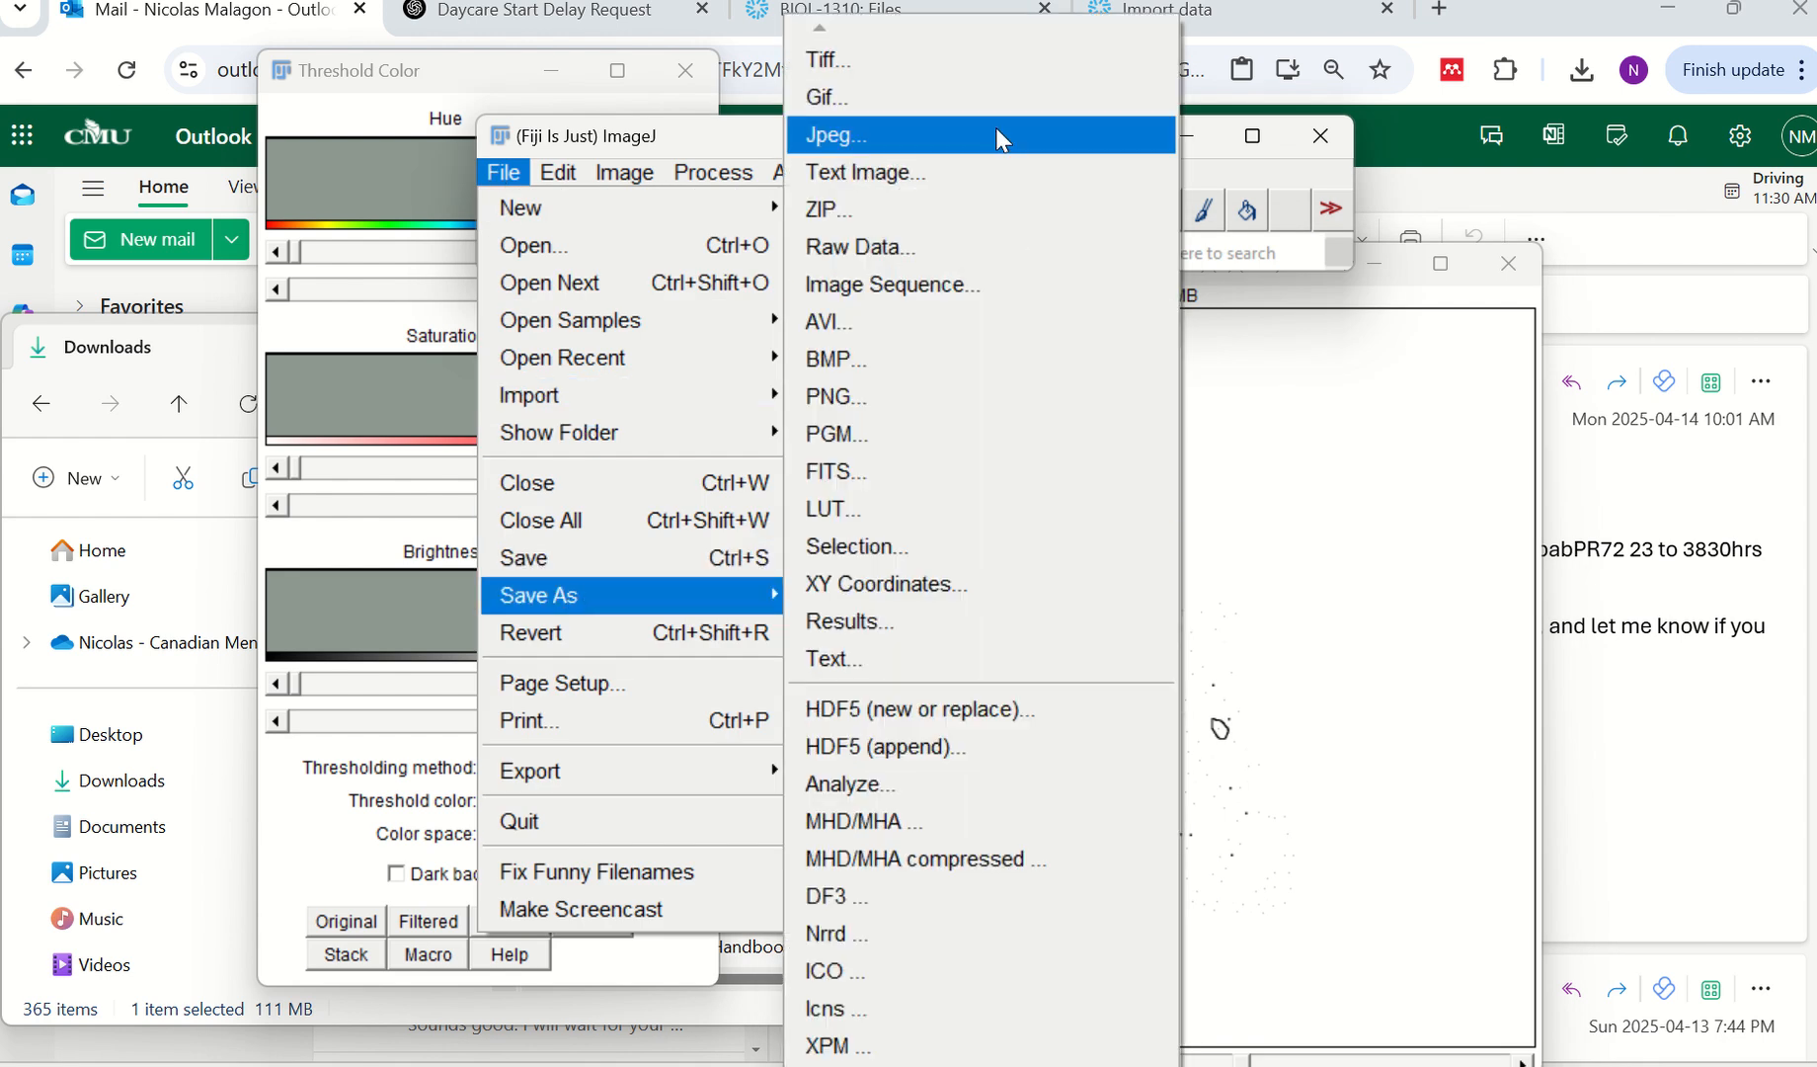
pyautogui.click(945, 58)
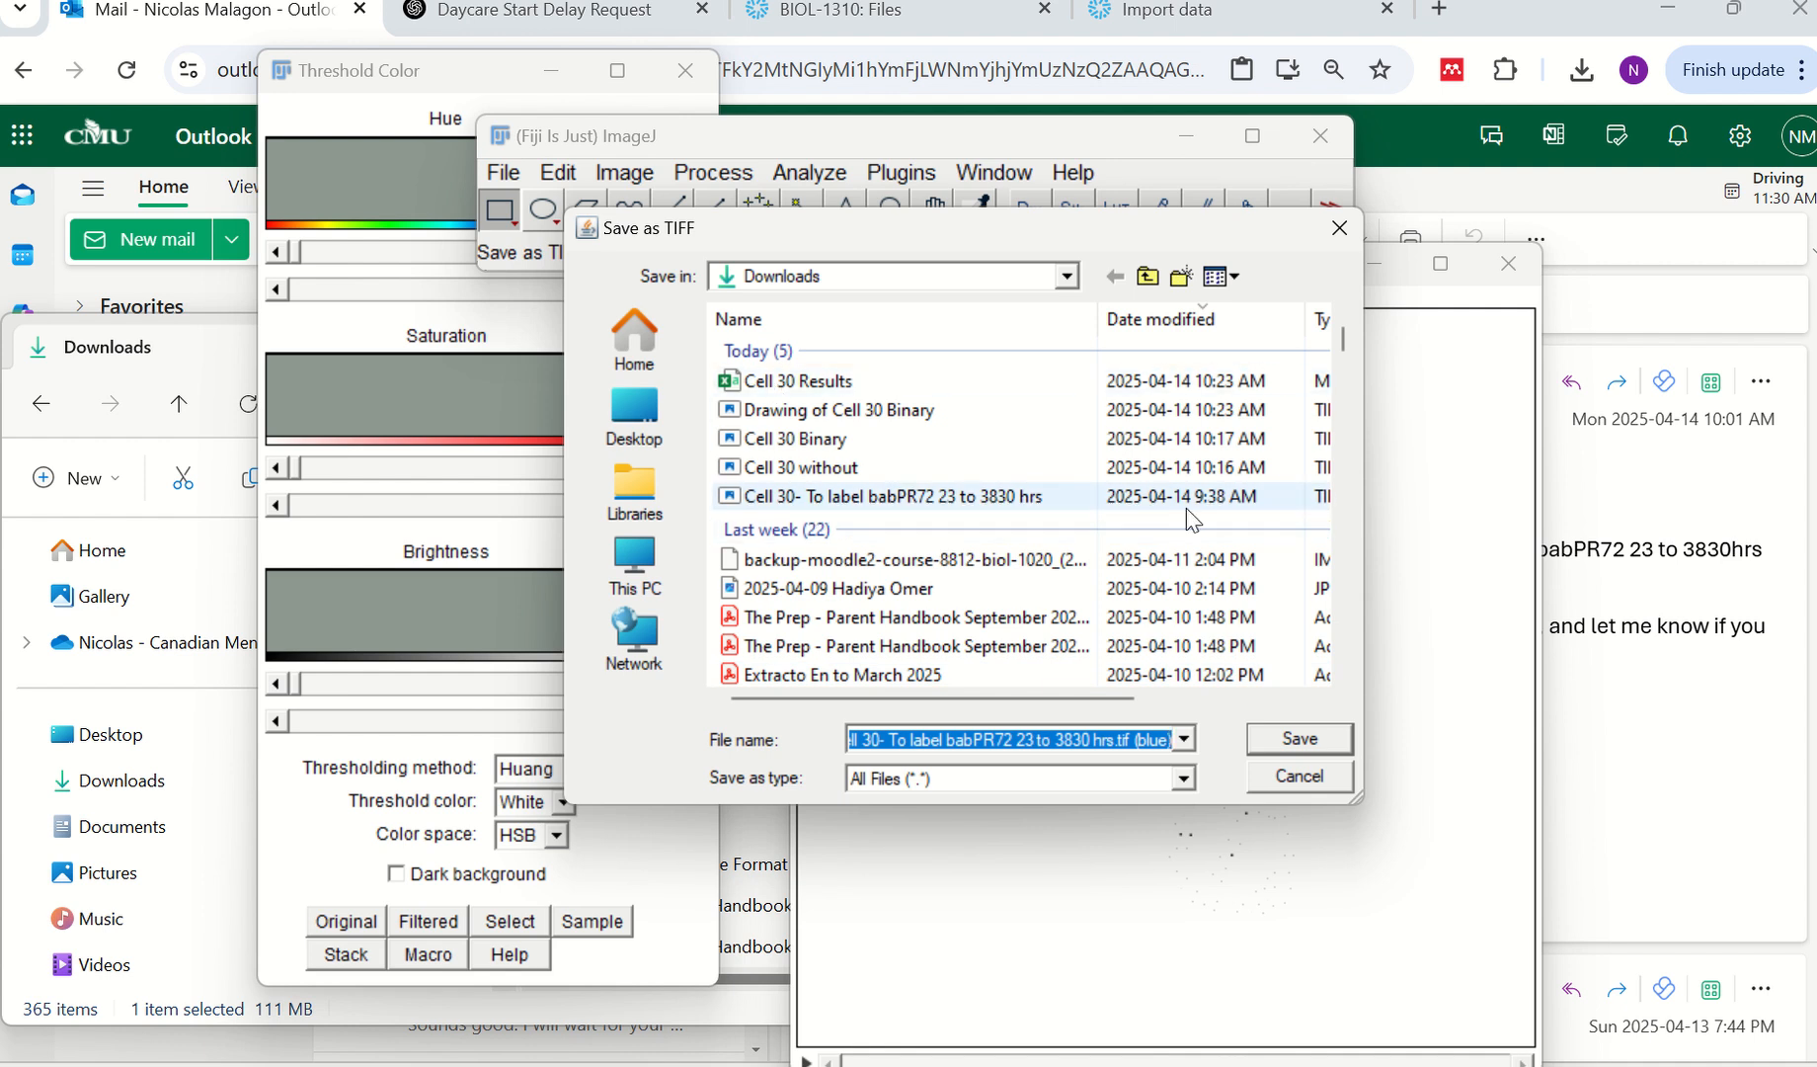
pyautogui.click(1300, 780)
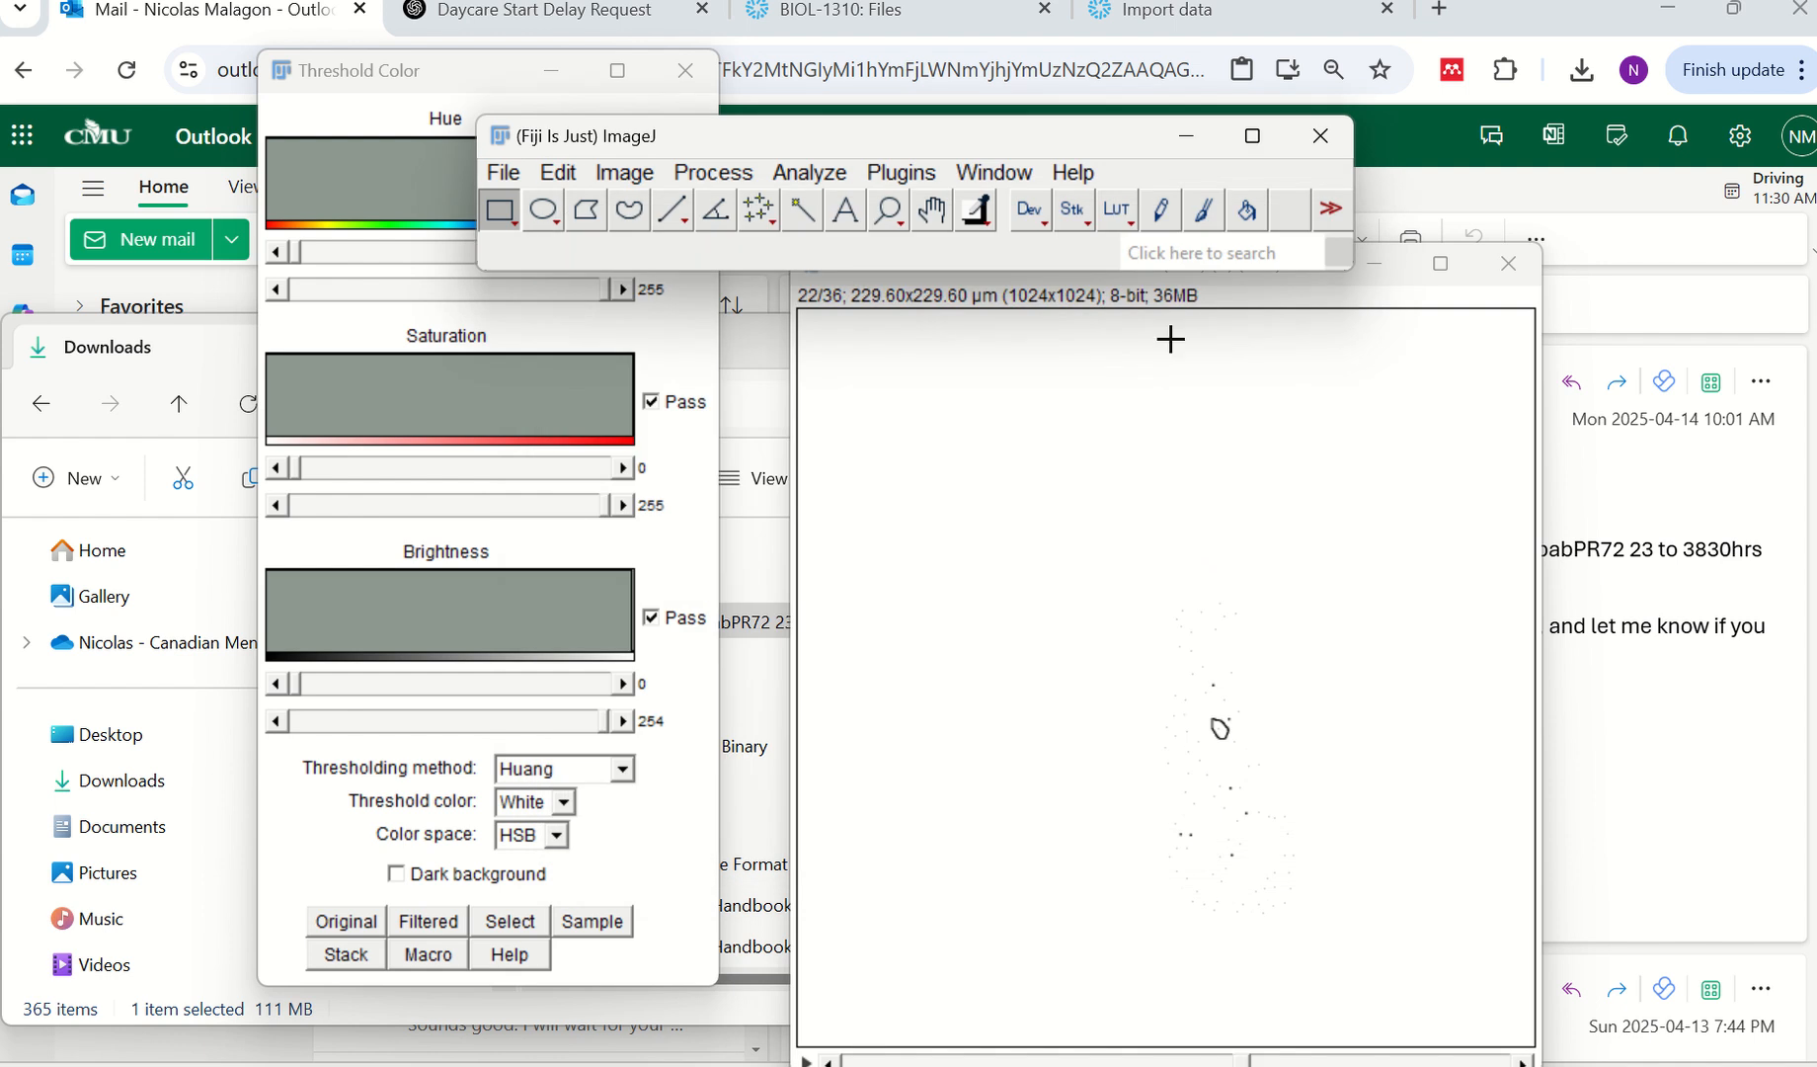
# Convert the blue channel stack to binary with the Default method, a threshold calculated for each image and a black background.
pyautogui.click(713, 173)
pyautogui.moveTo(948, 469)
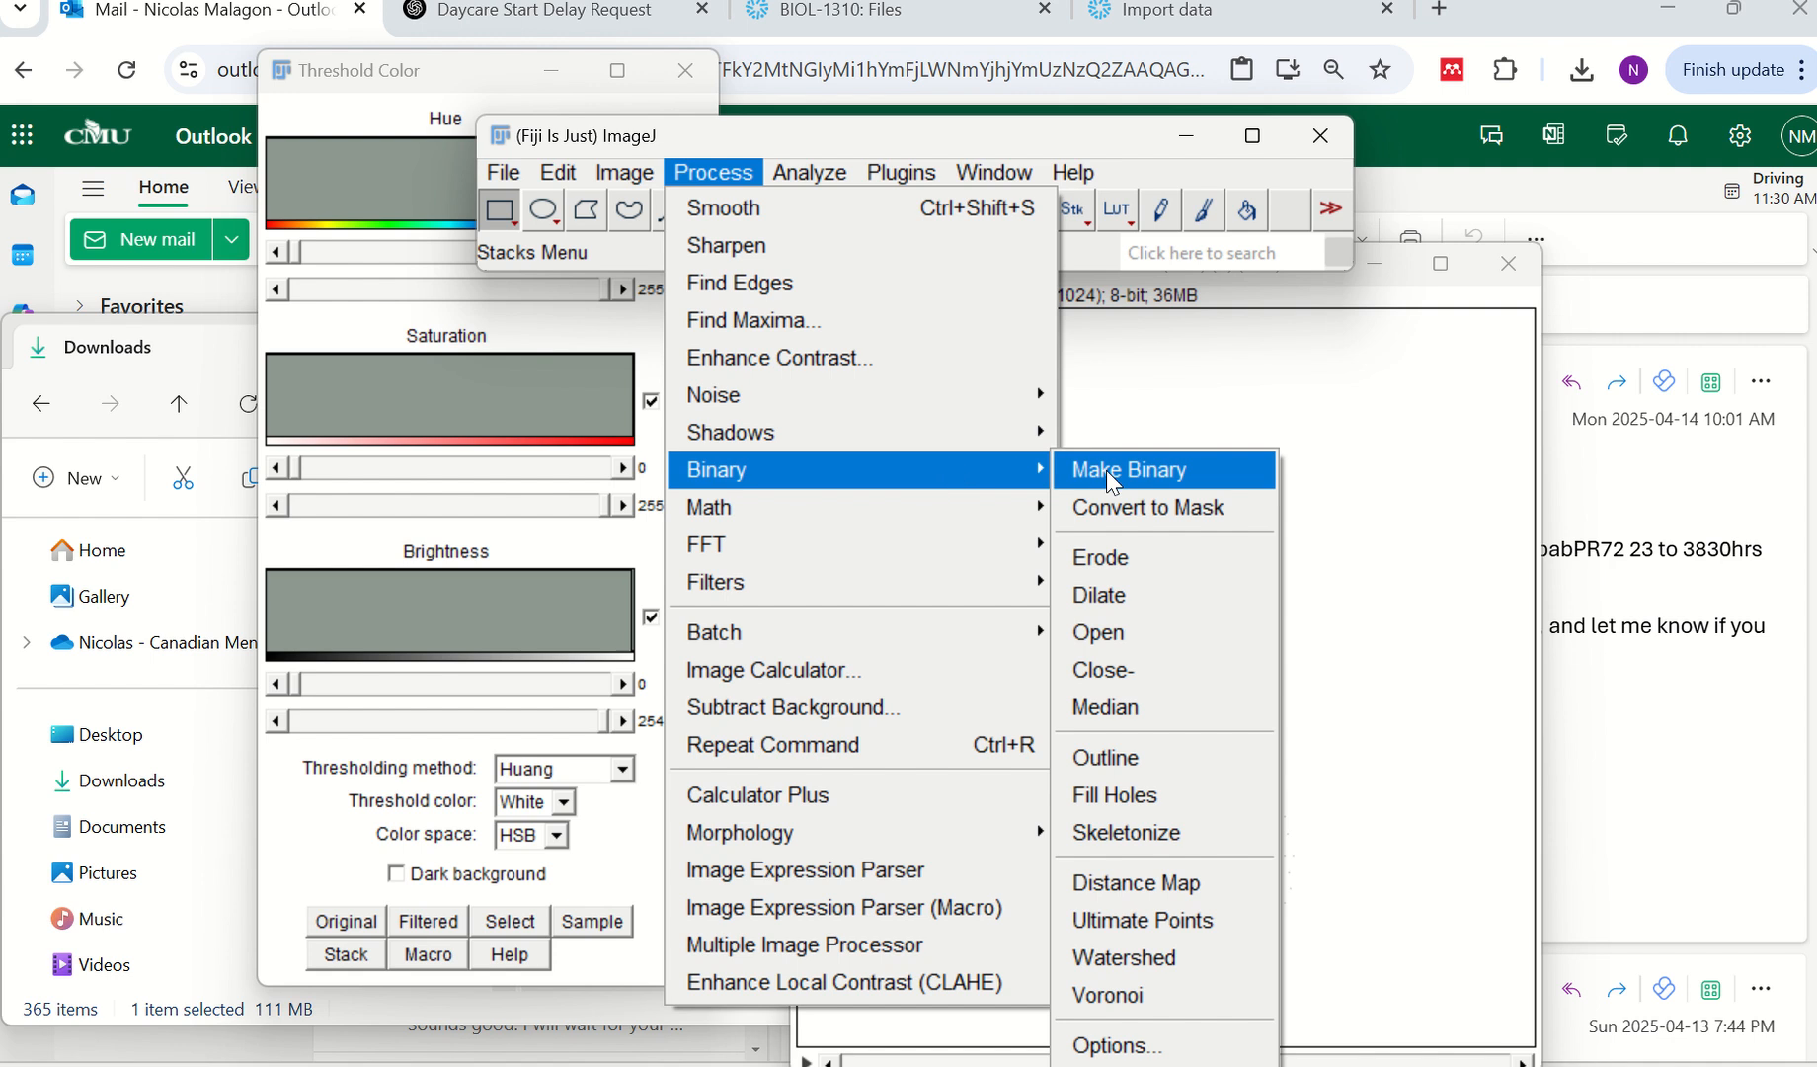
pyautogui.click(1106, 470)
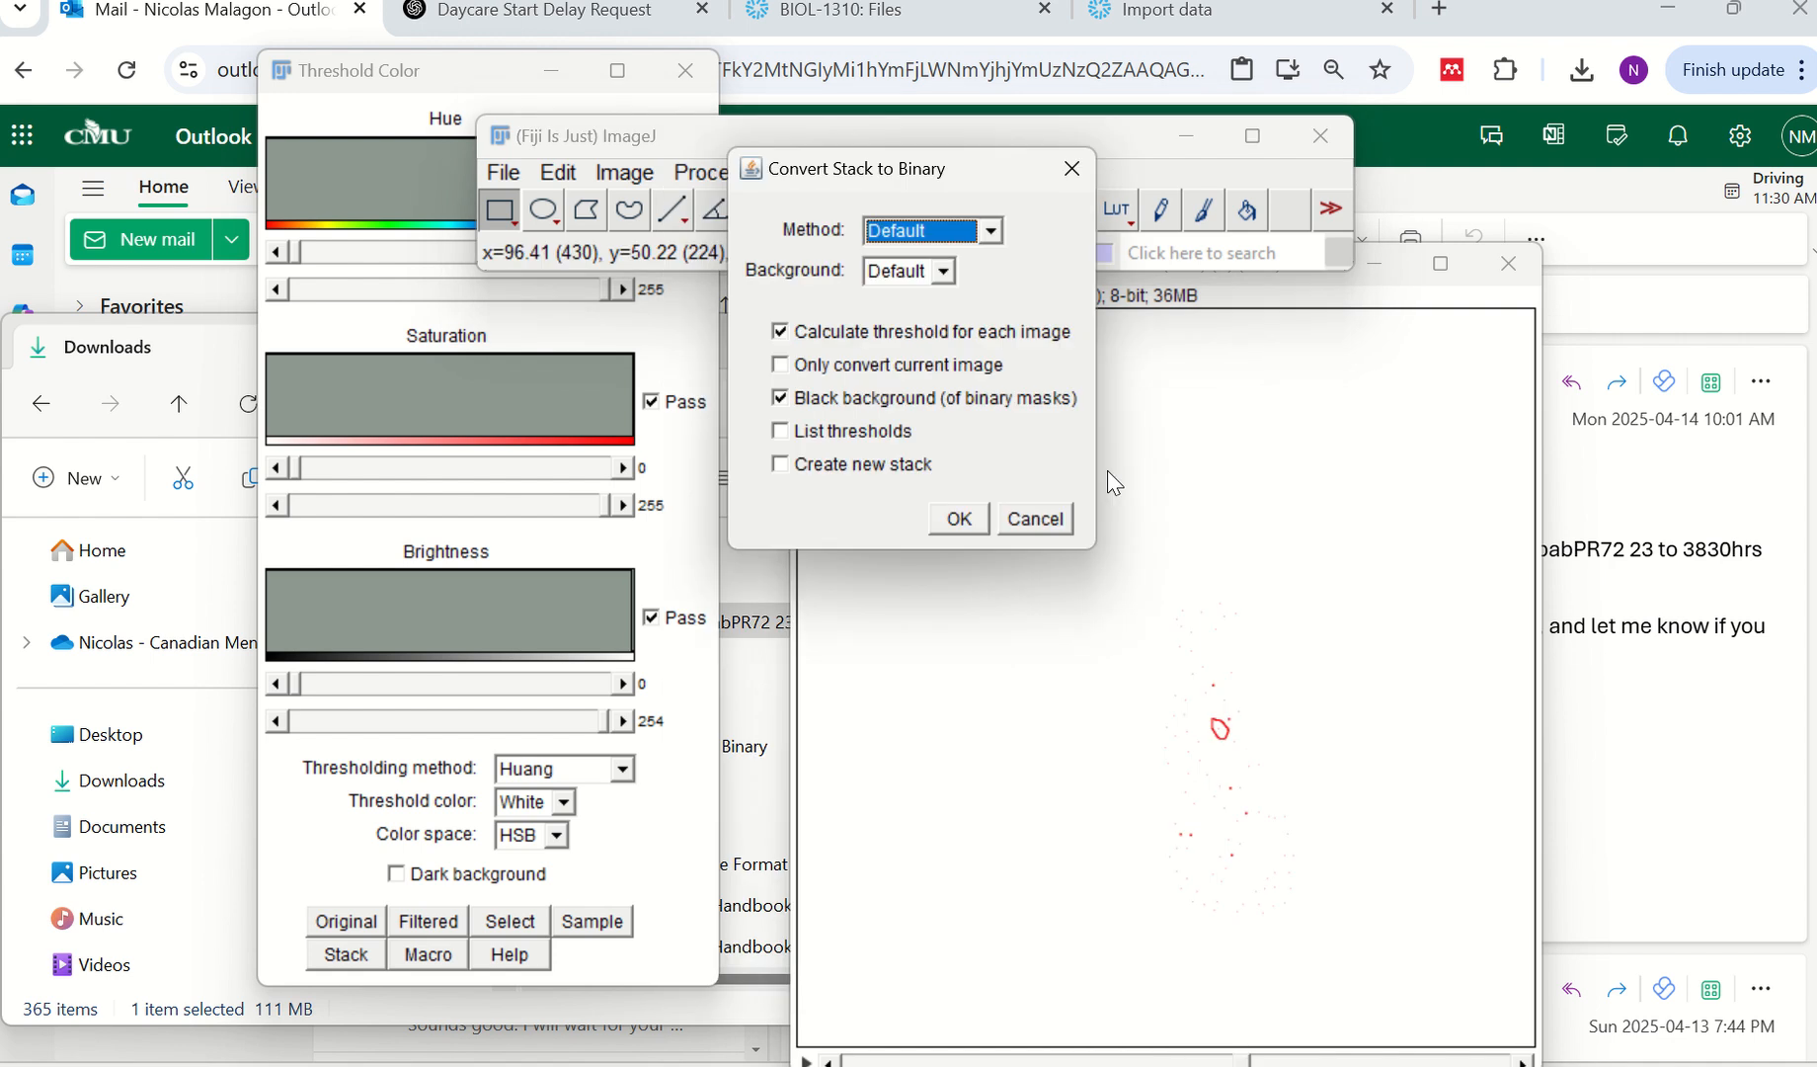
pyautogui.click(960, 519)
pyautogui.click(1180, 335)
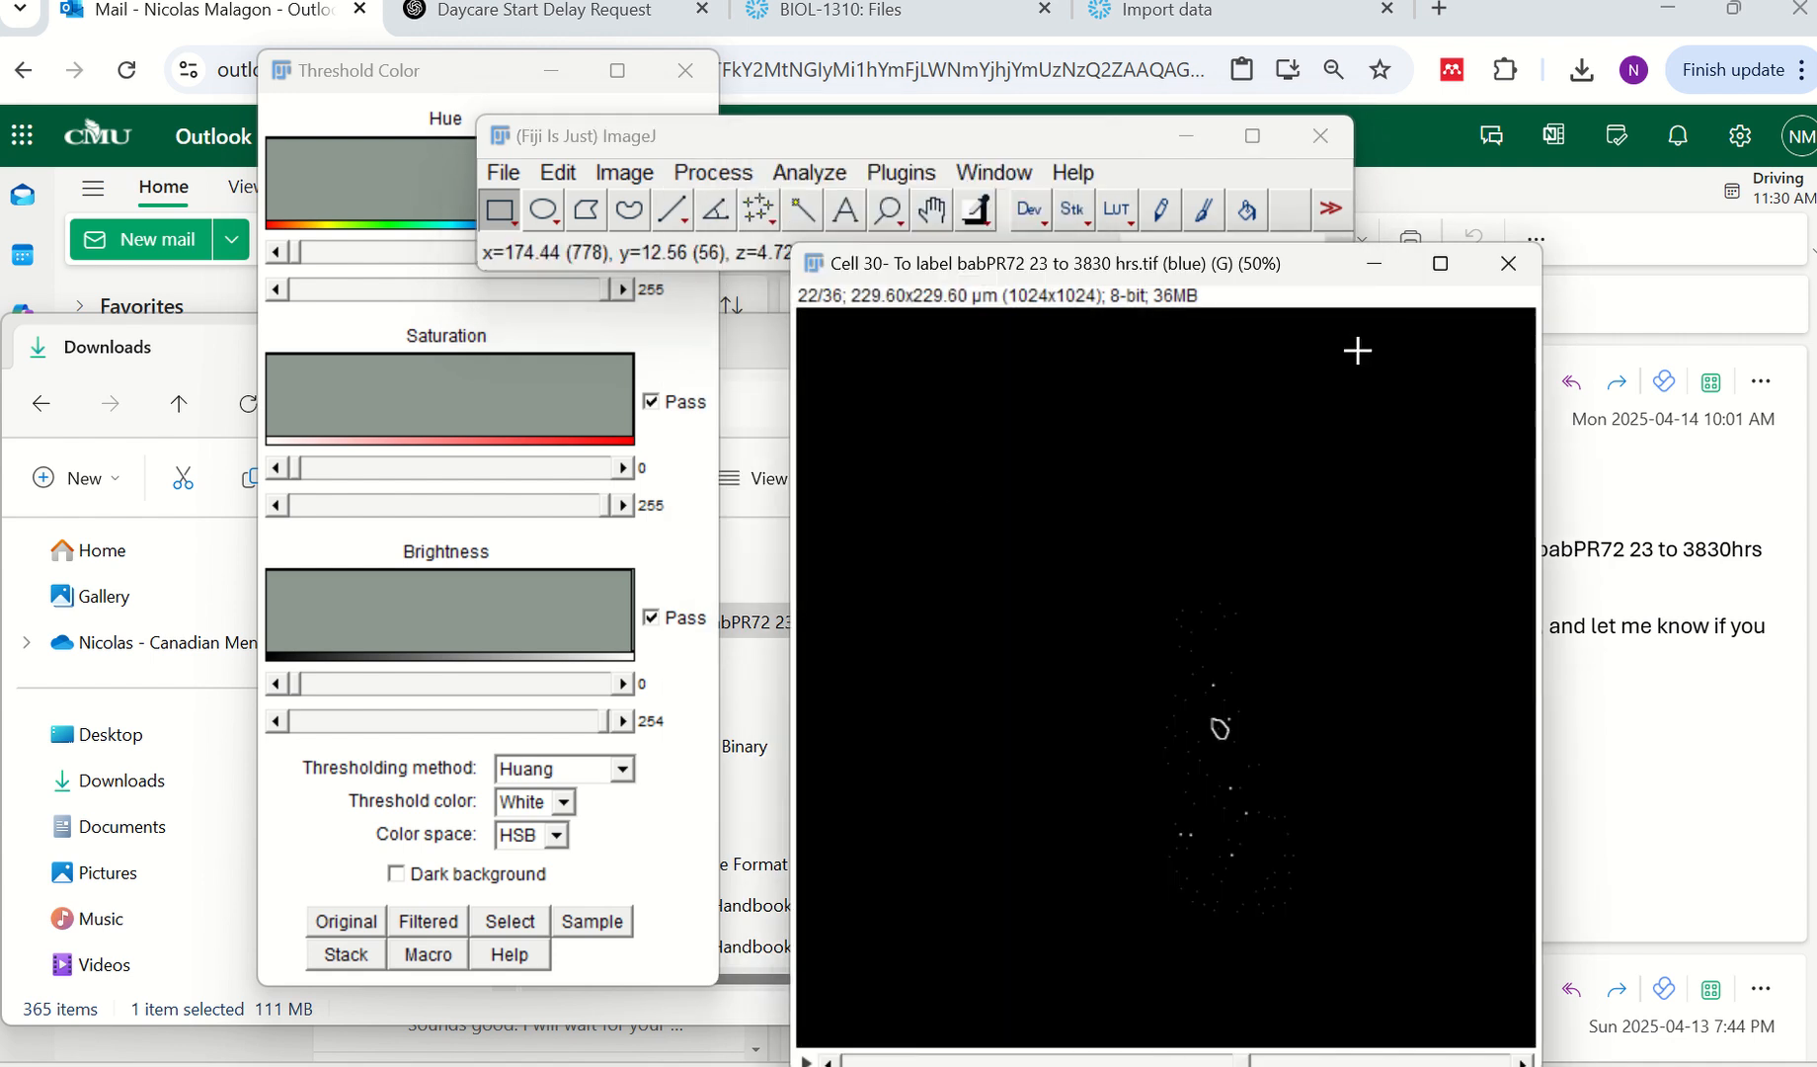
pyautogui.moveTo(1209, 272); pyautogui.dragTo(1192, 153)
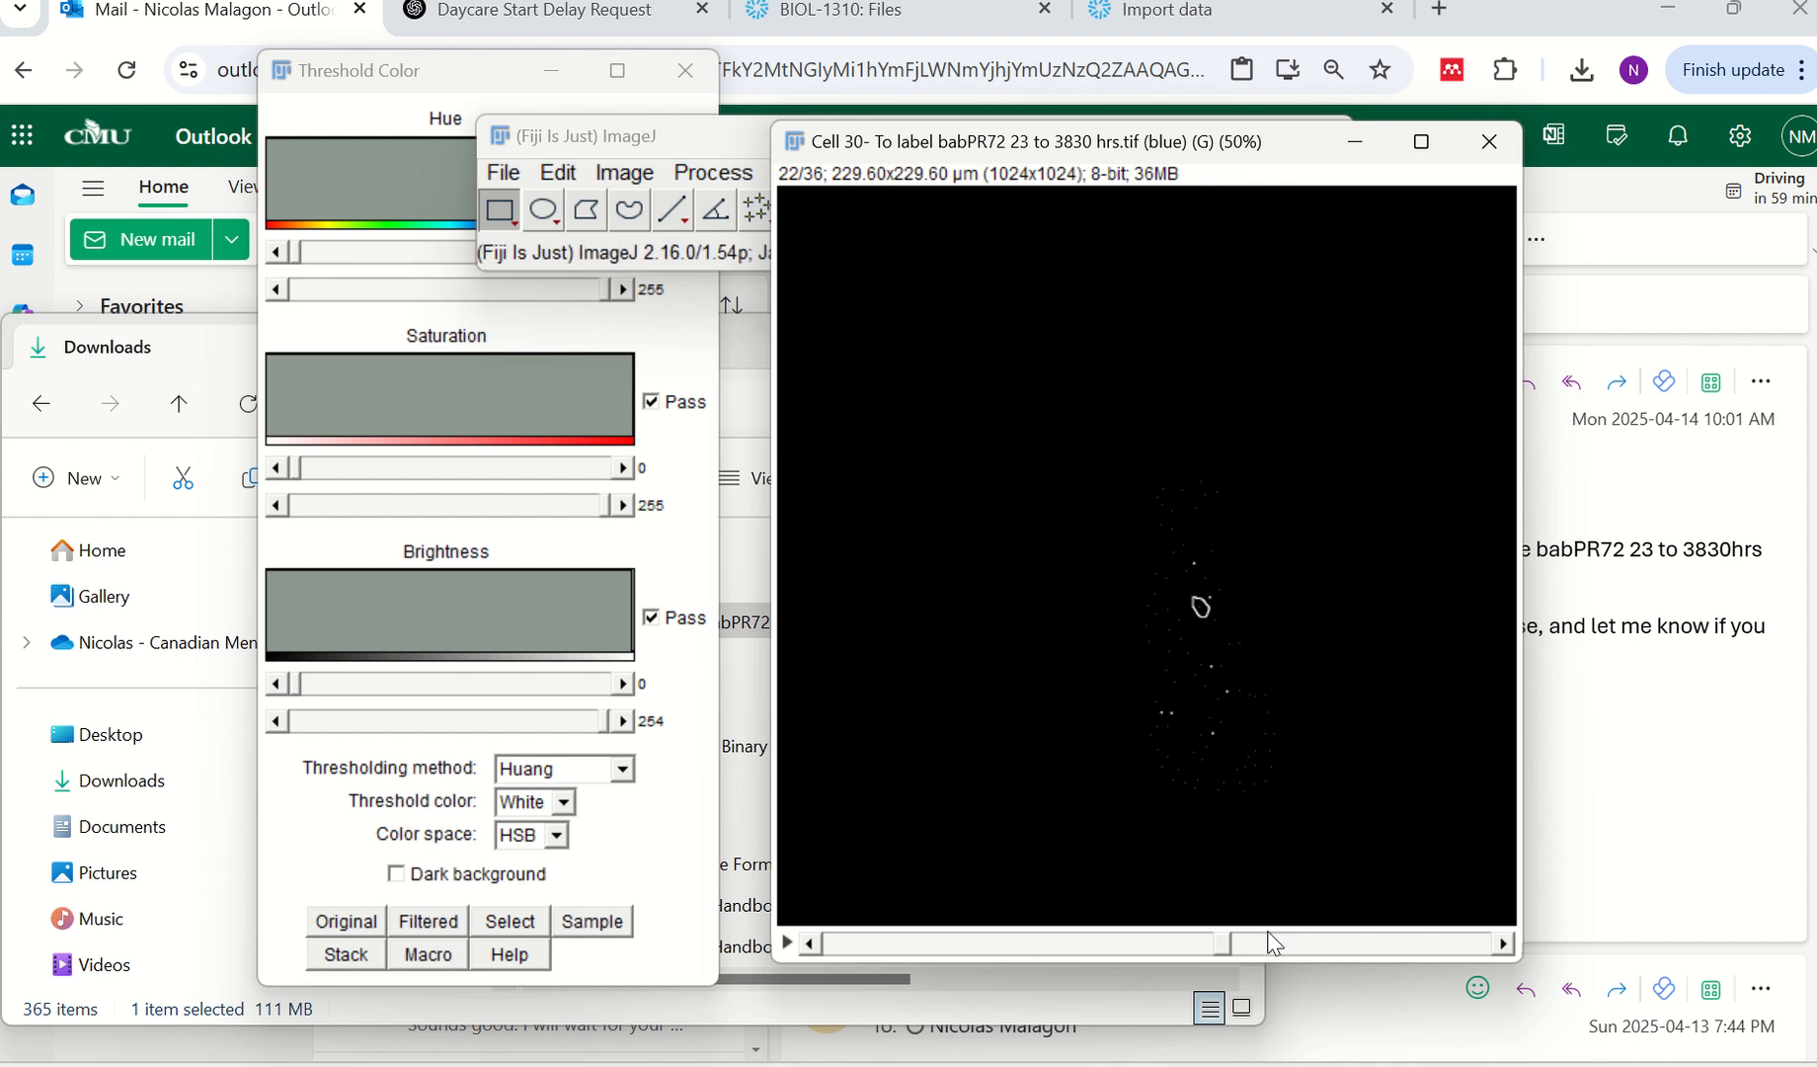
# Go back to slice 20 of the binary blue stack and arrange the stack and main windows so neither covers the other.
pyautogui.moveTo(1225, 945)
pyautogui.mouseDown()
pyautogui.moveTo(1414, 946)
pyautogui.moveTo(889, 938)
pyautogui.moveTo(1199, 934)
pyautogui.mouseUp()
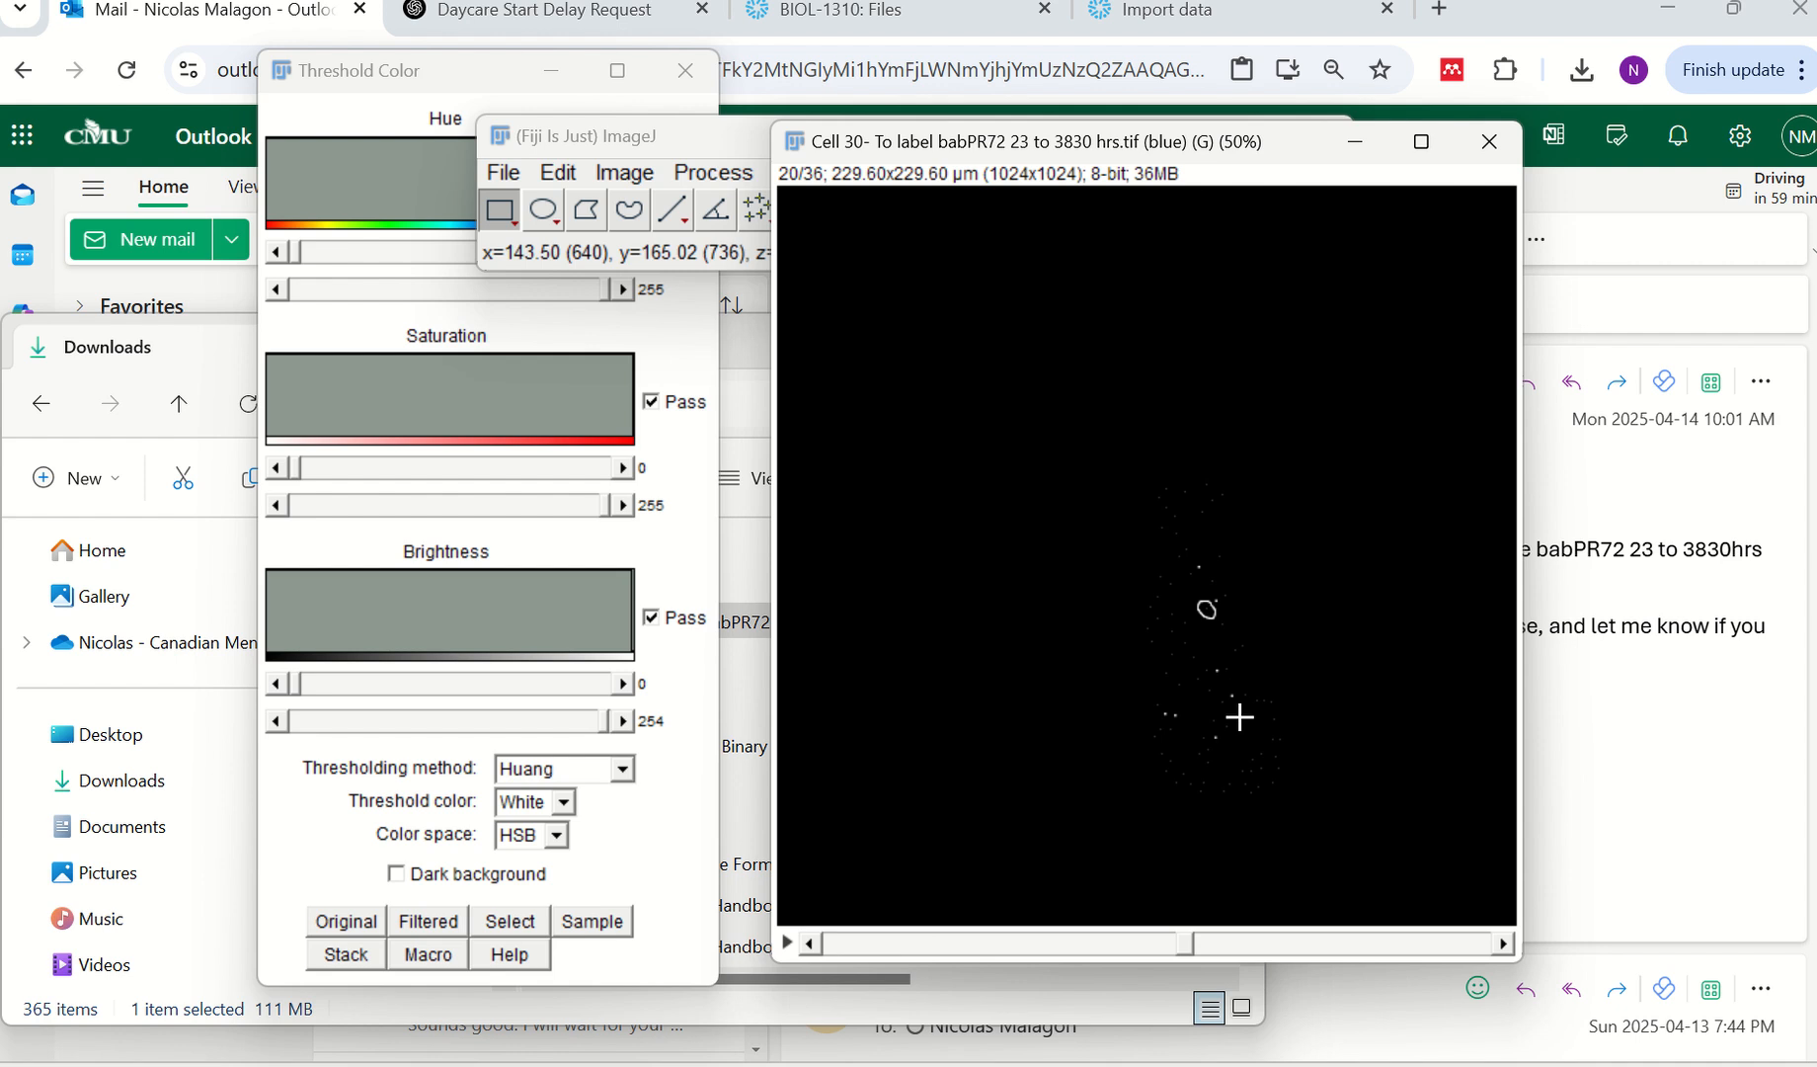
pyautogui.moveTo(1091, 144); pyautogui.dragTo(1245, 233)
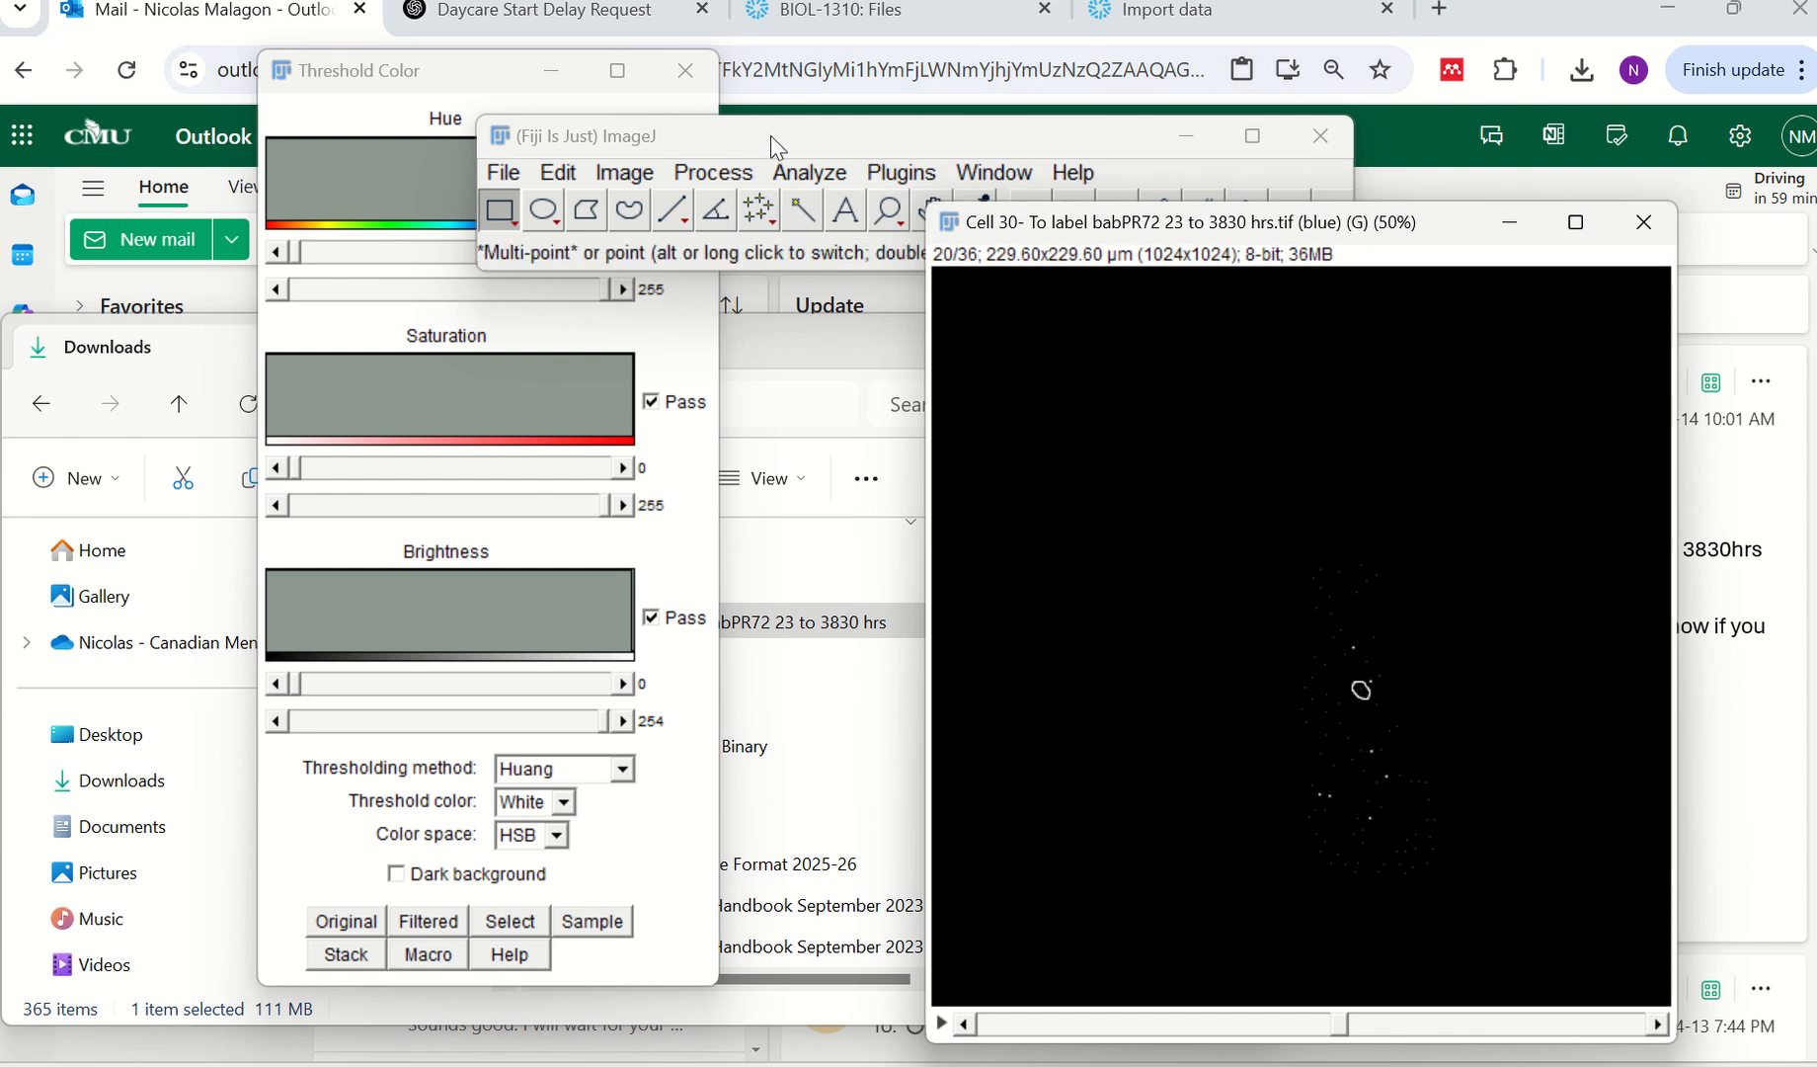
pyautogui.moveTo(771, 135); pyautogui.dragTo(697, 116)
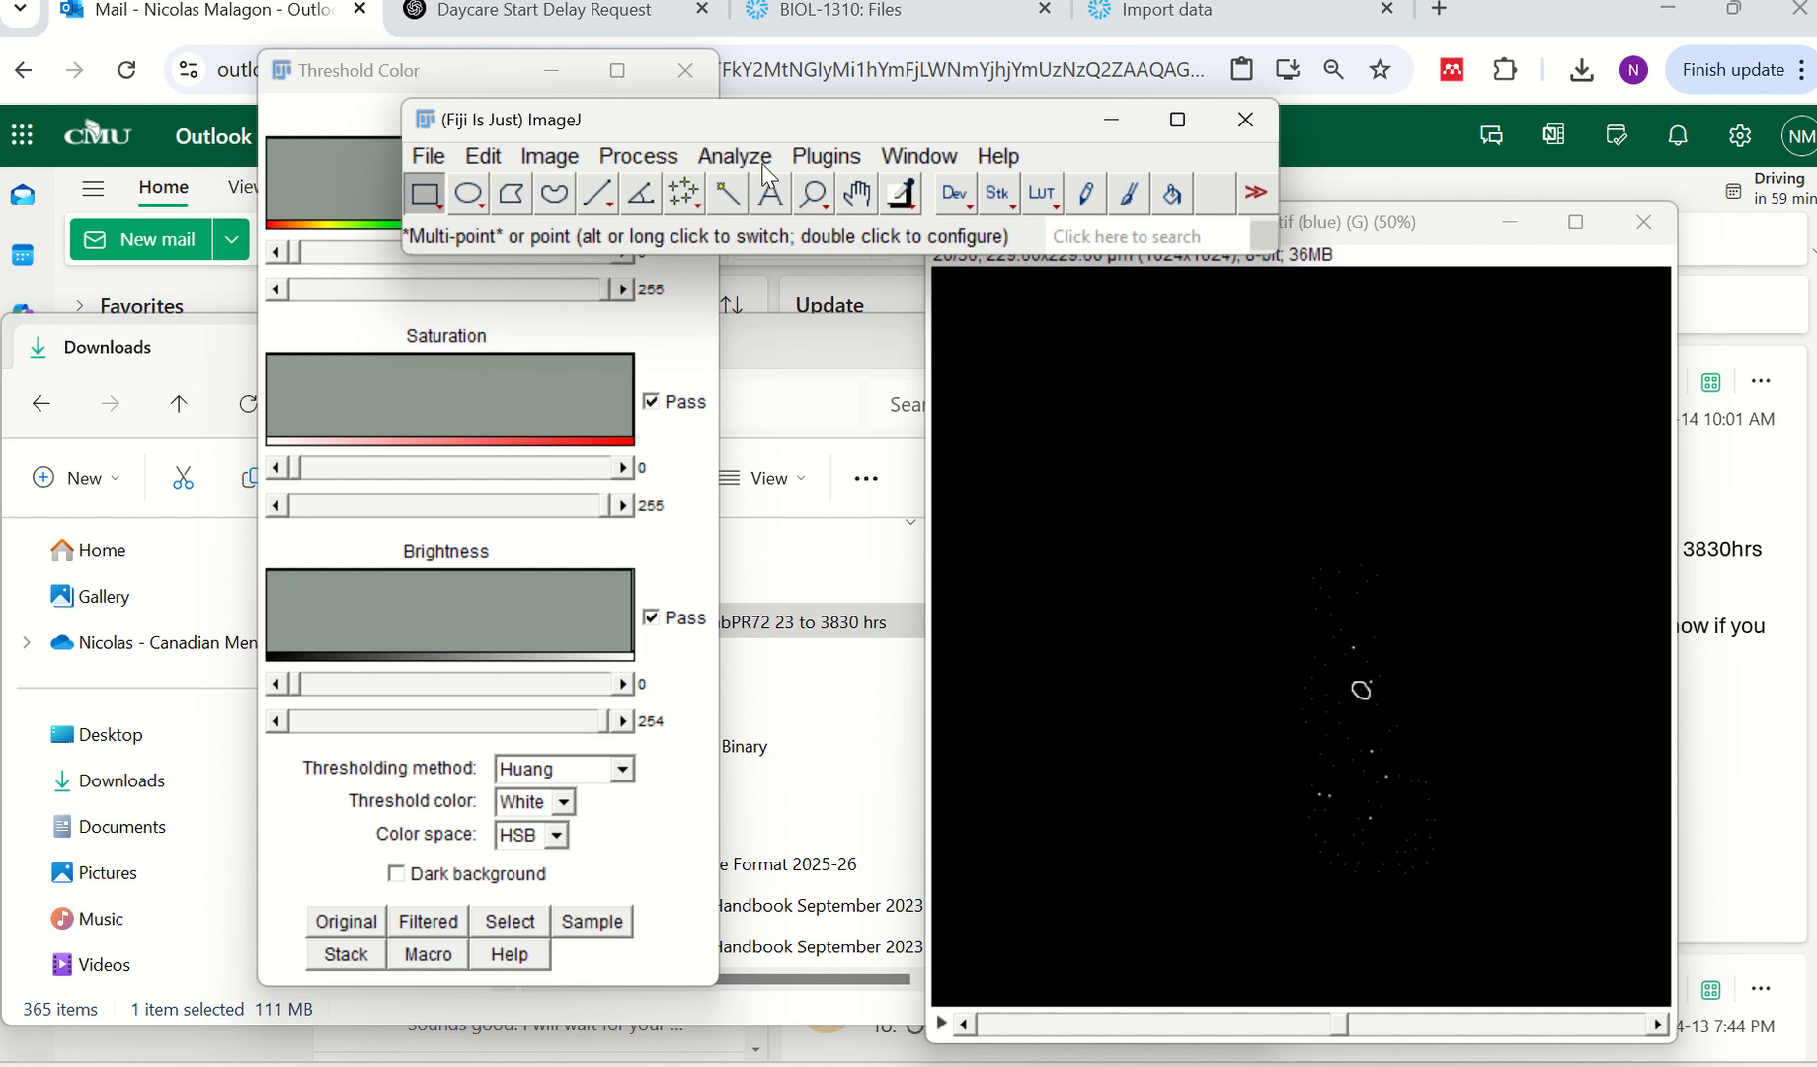
# Bring up the Save as TIFF dialog for the binary stack and dismiss it without saving.
pyautogui.click(425, 158)
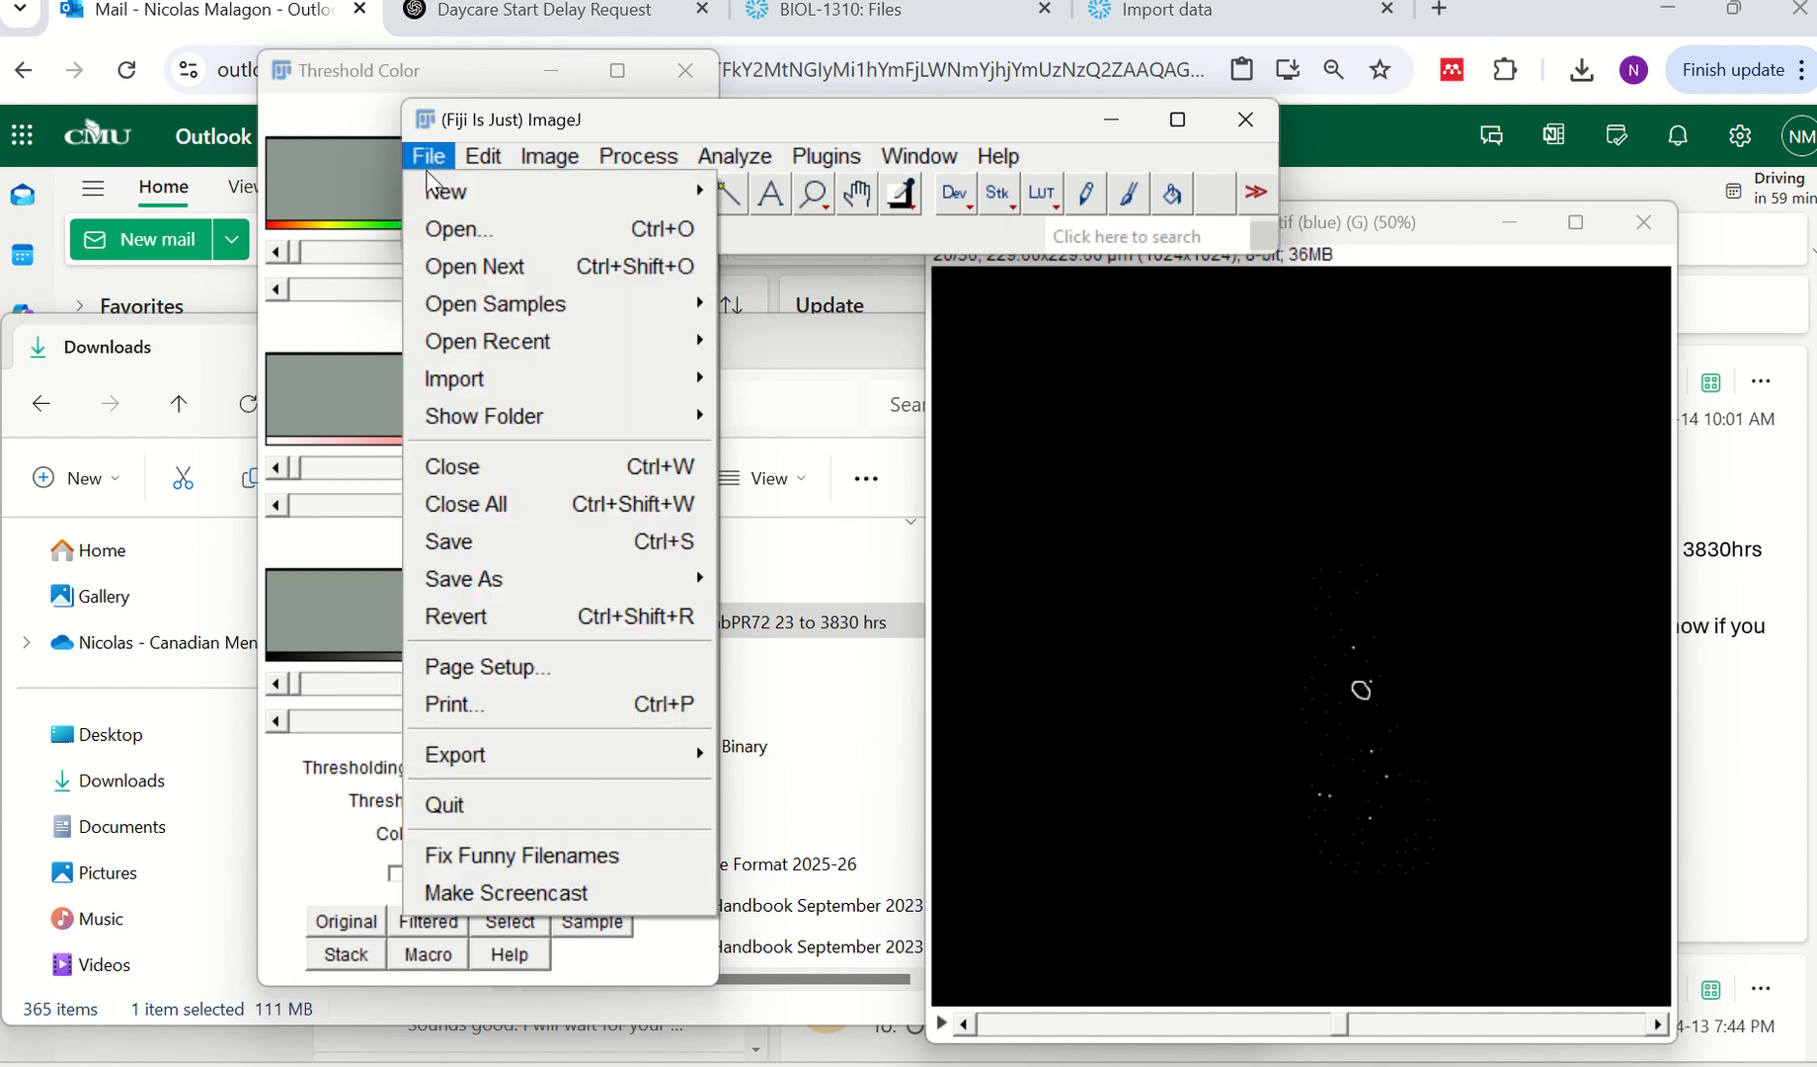
pyautogui.moveTo(454, 579)
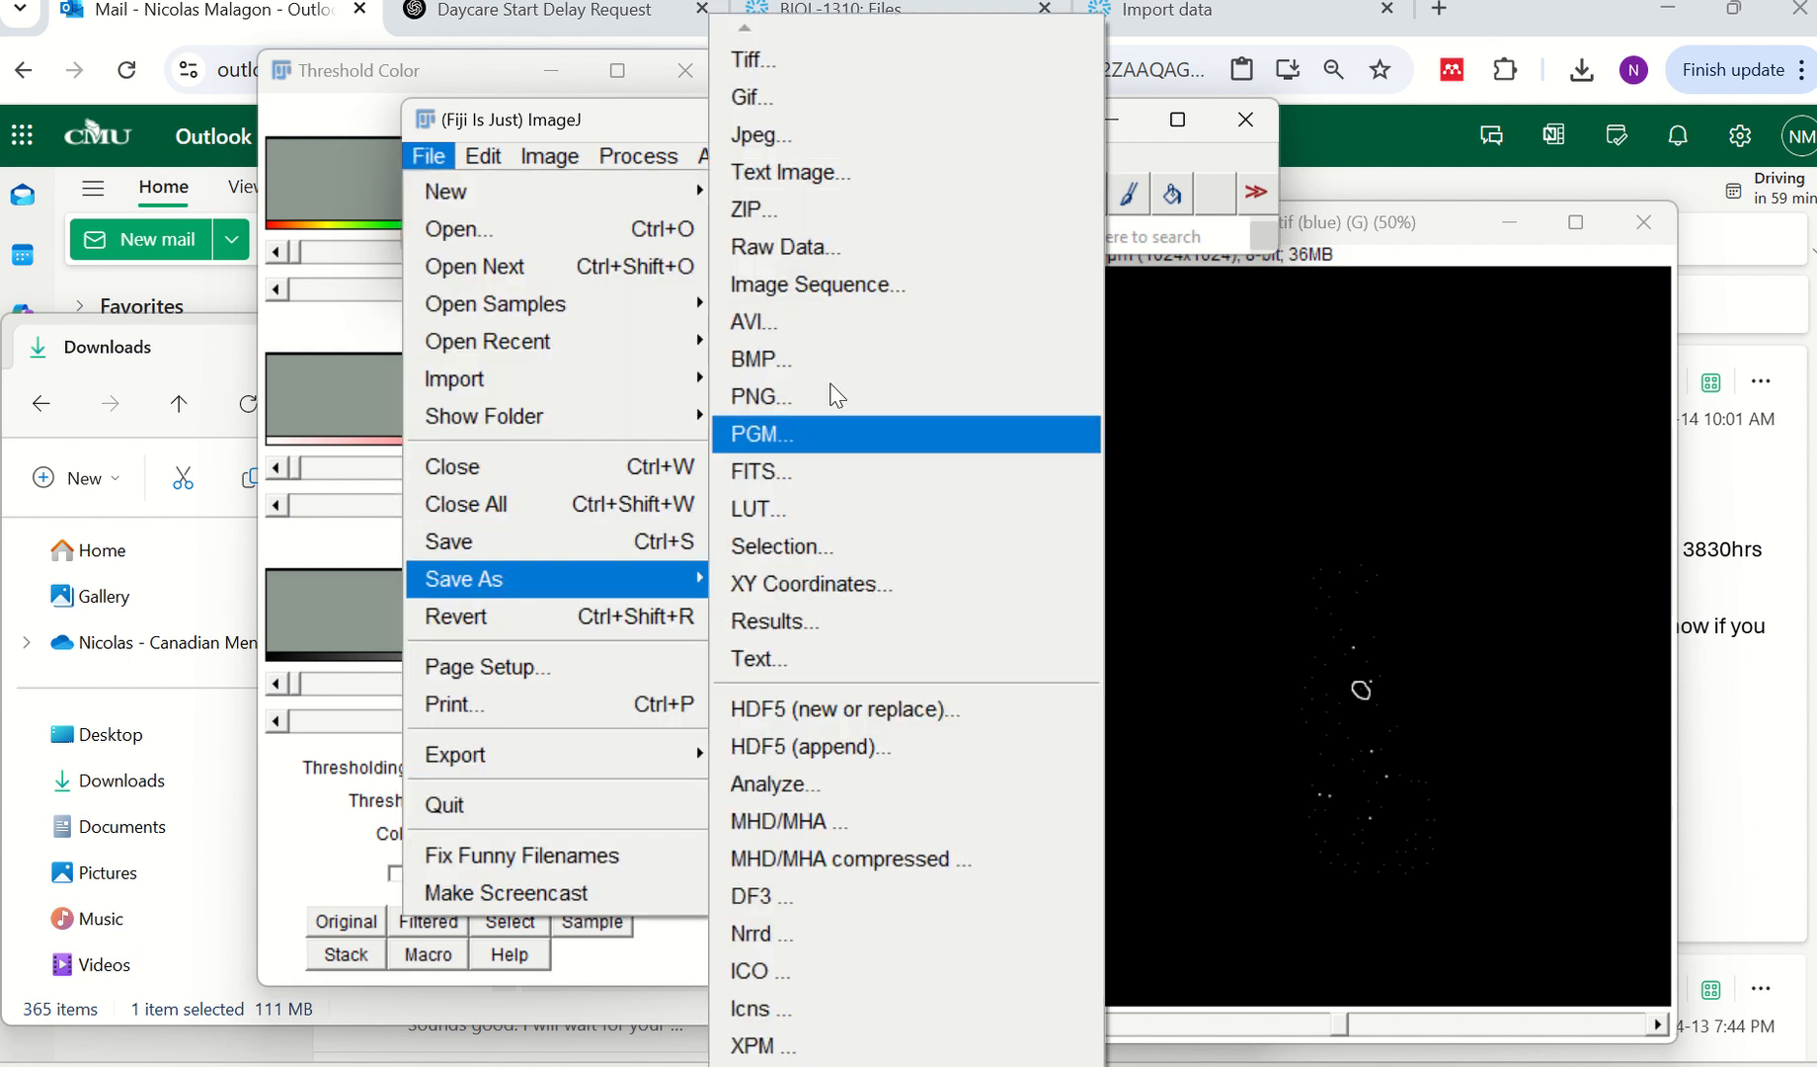
pyautogui.click(827, 54)
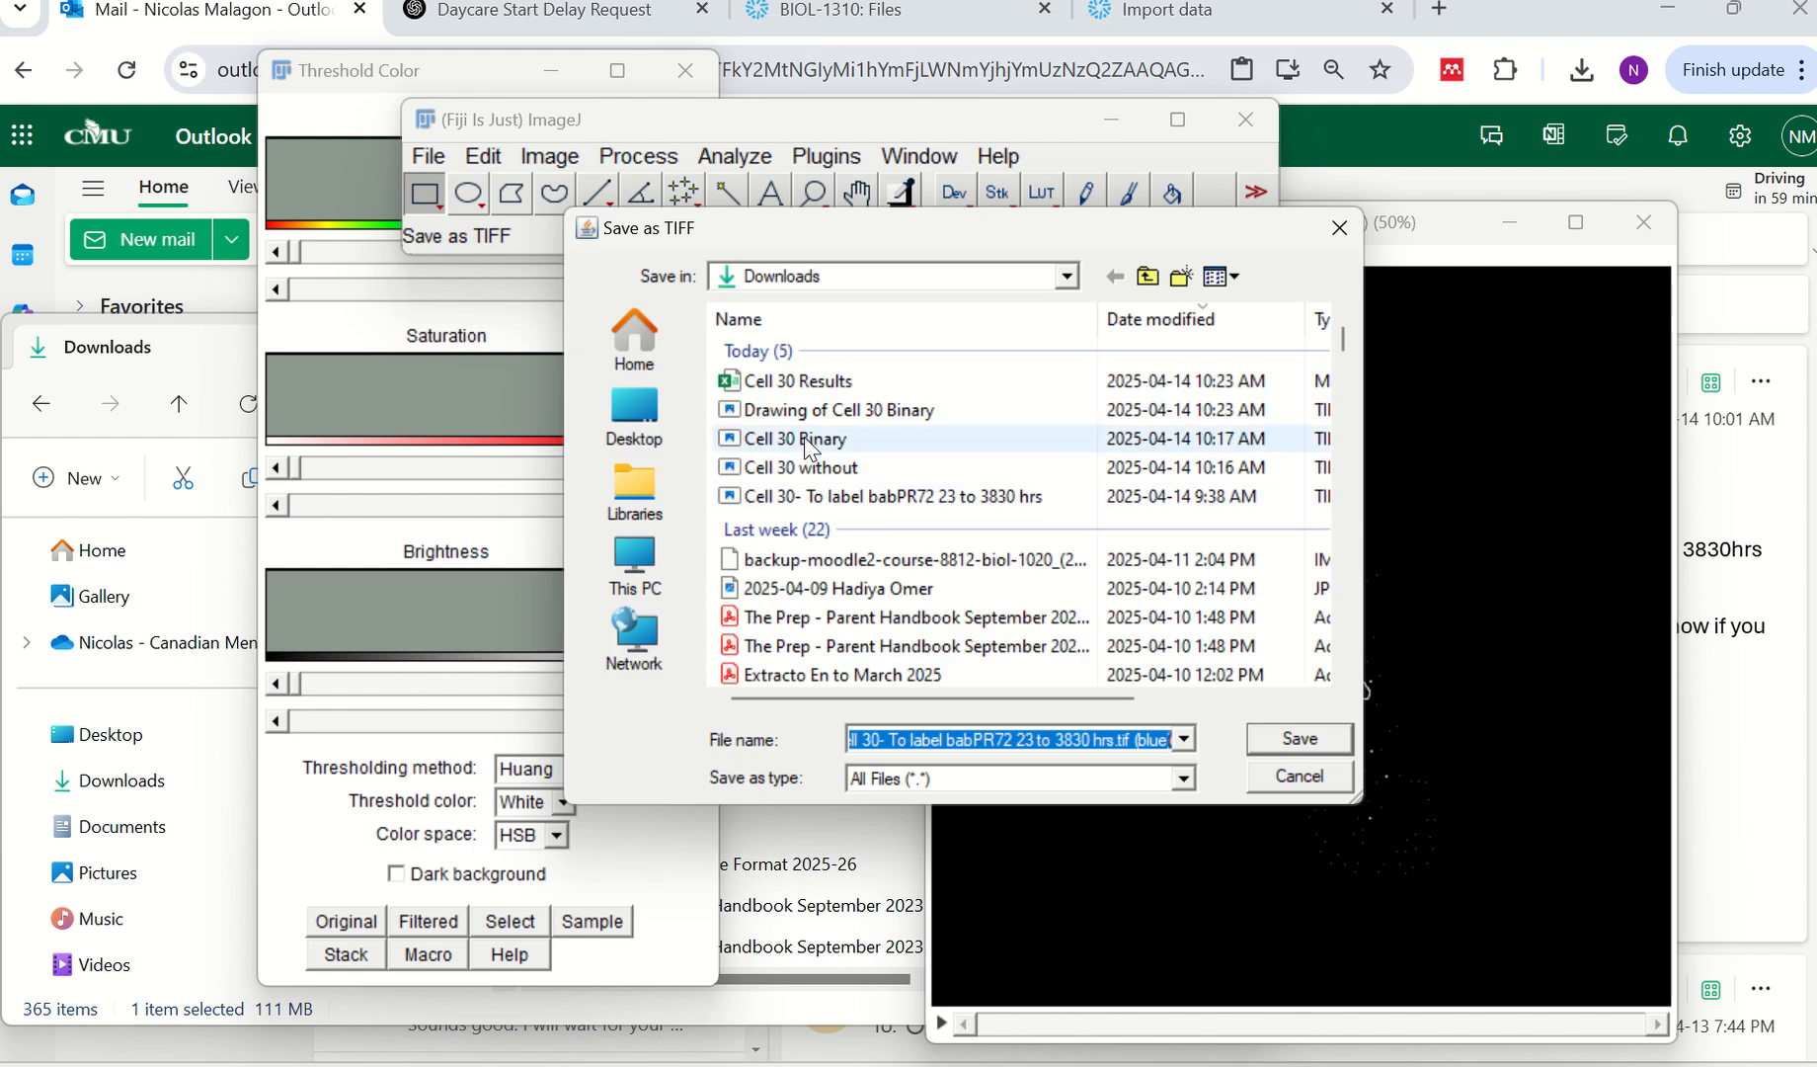
pyautogui.click(1339, 232)
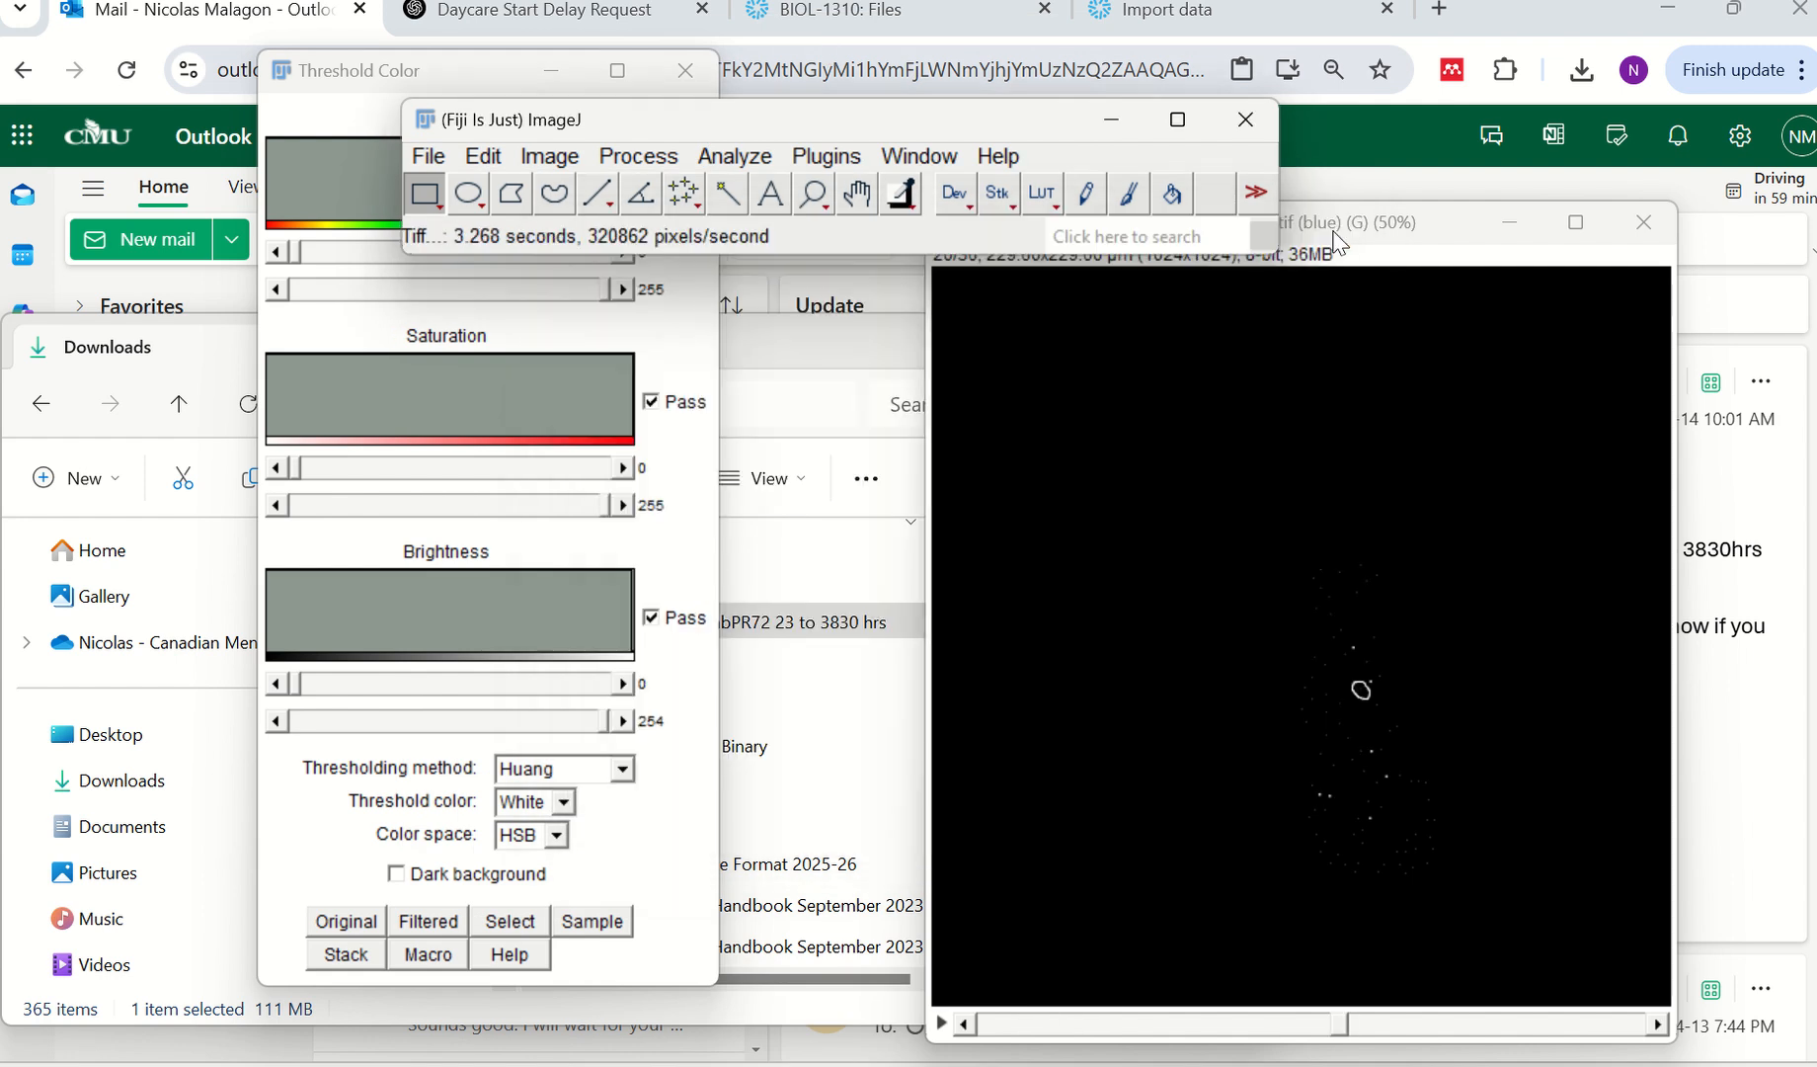
# Check the stack's scale settings, including the global option, and leave them without applying changes.
pyautogui.click(746, 154)
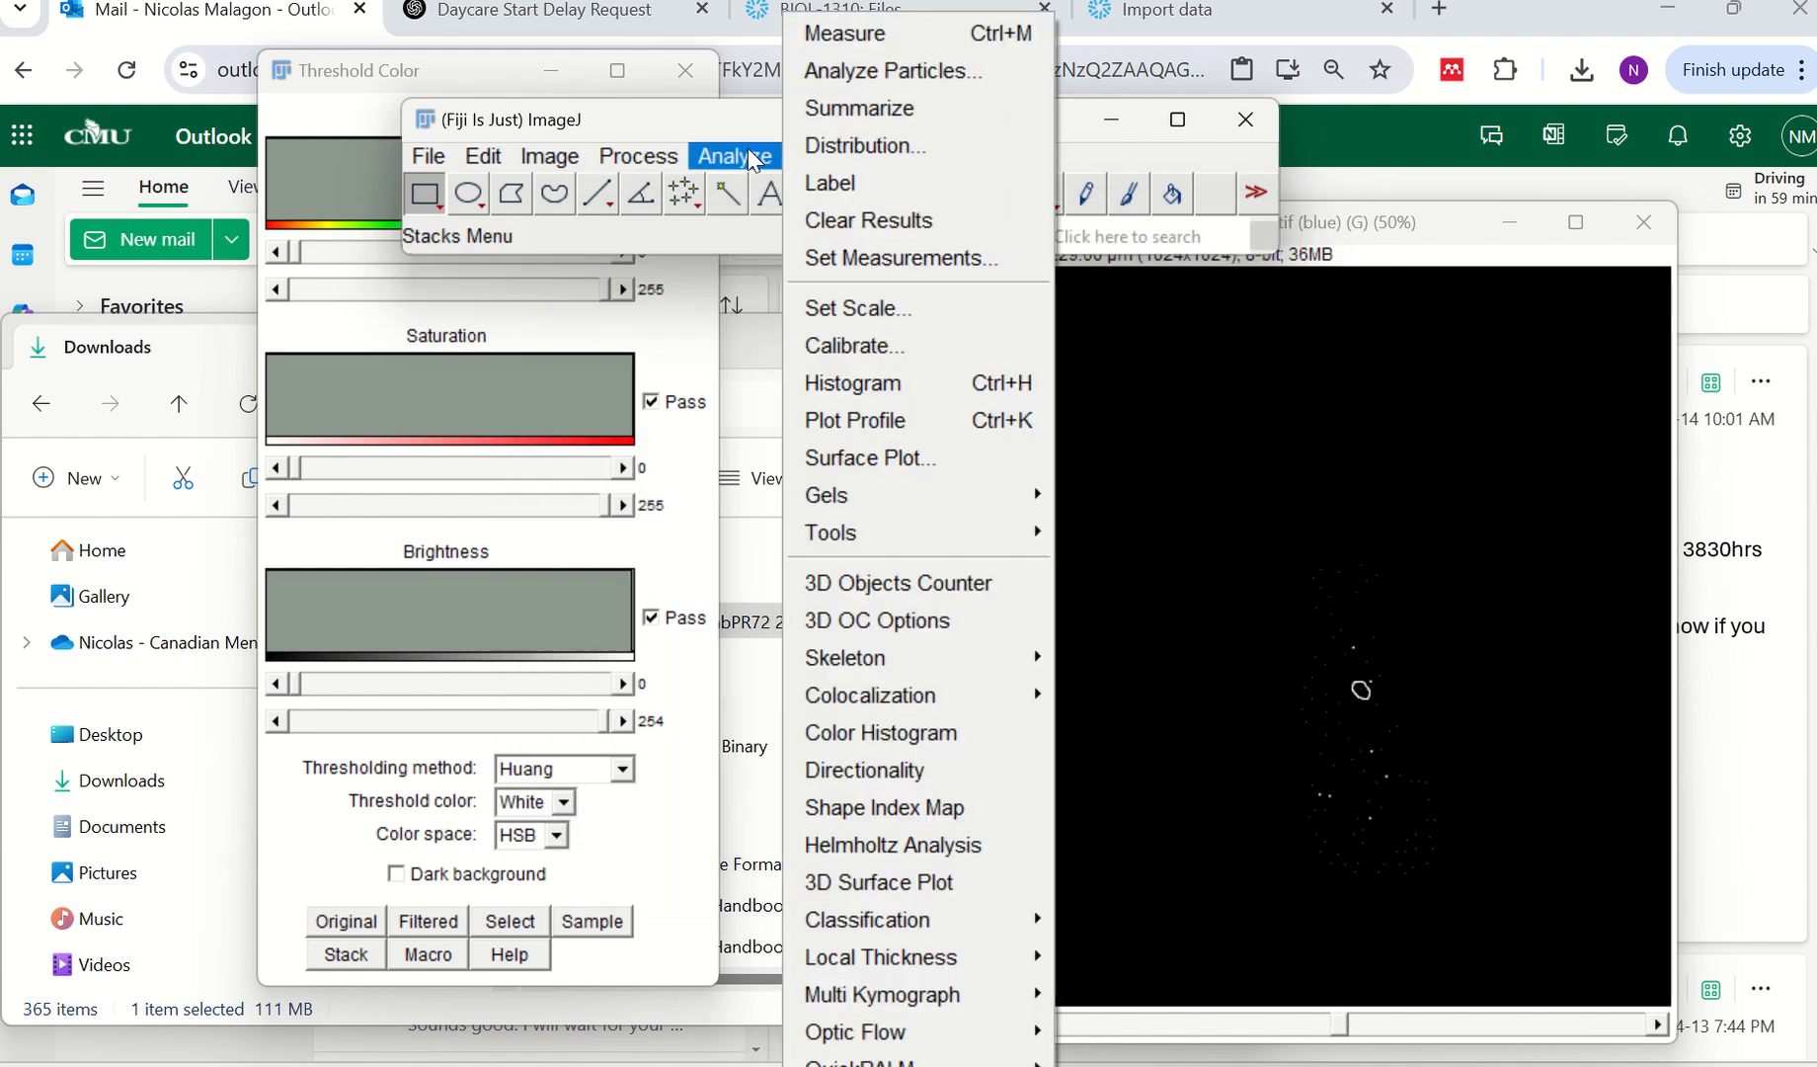
pyautogui.click(847, 309)
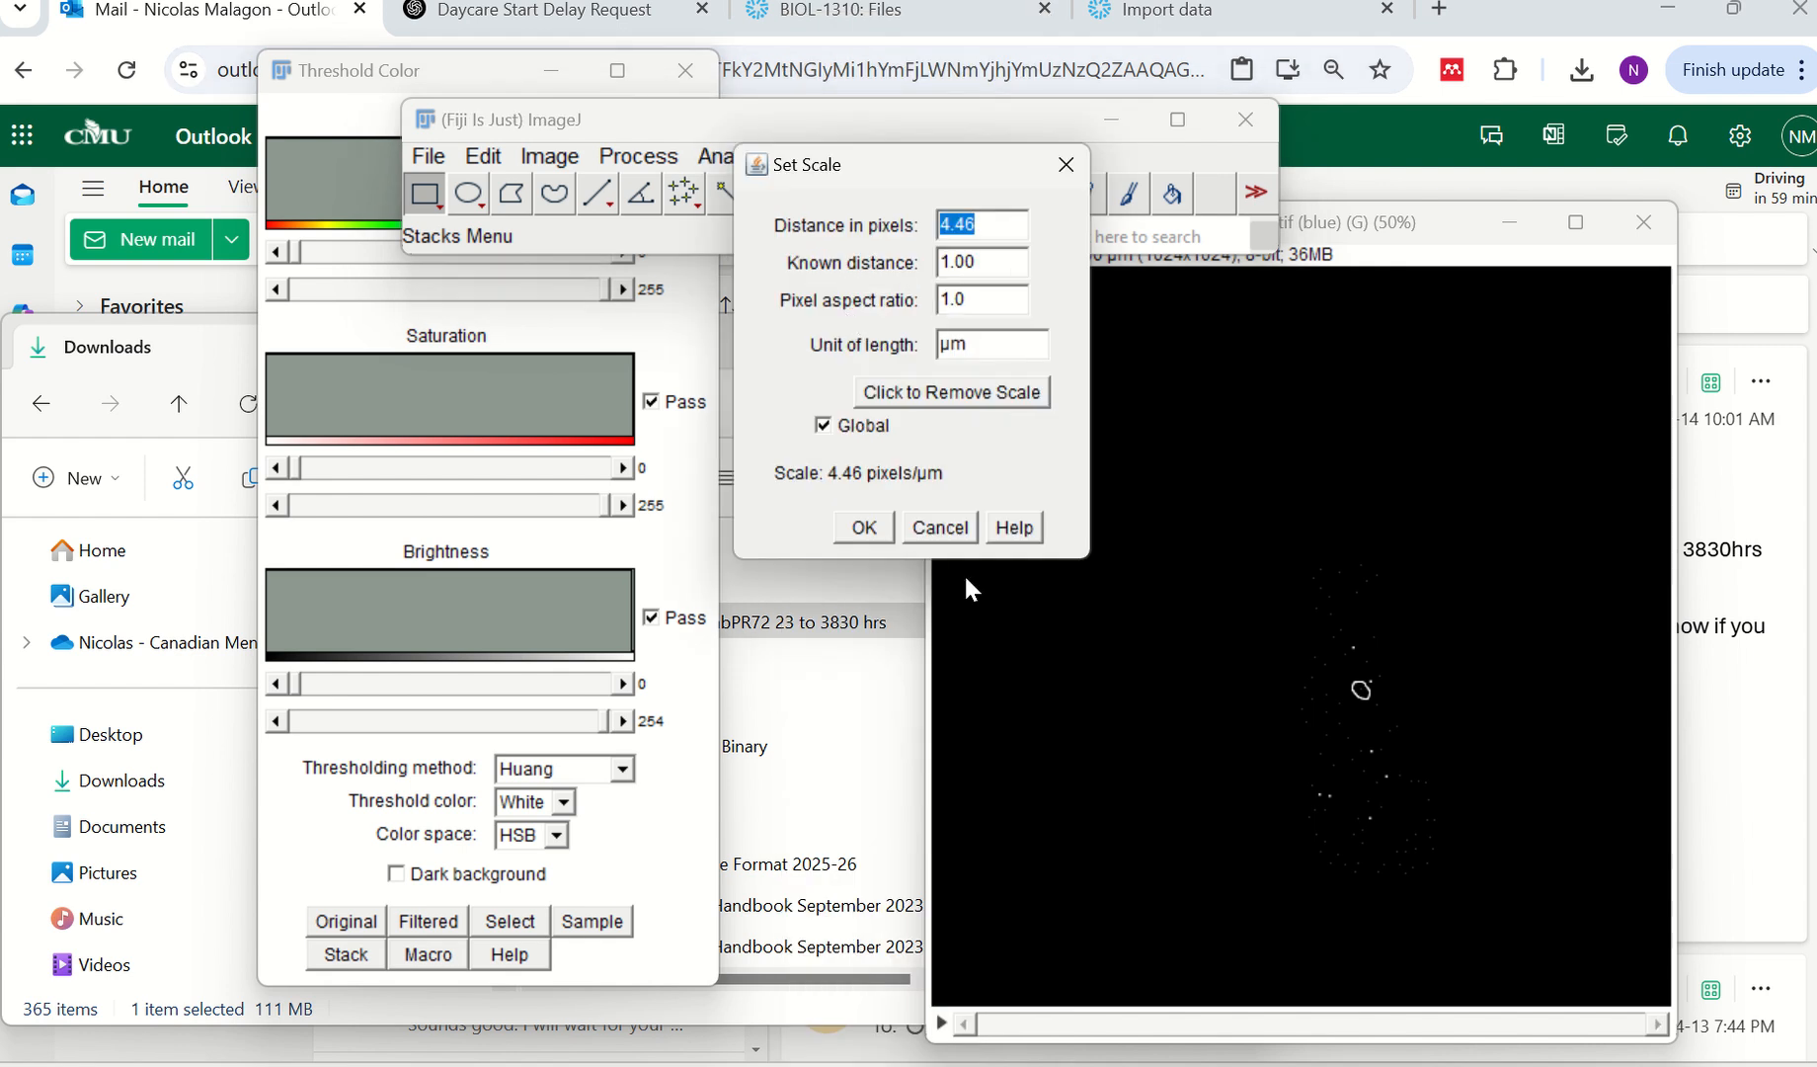
pyautogui.click(938, 533)
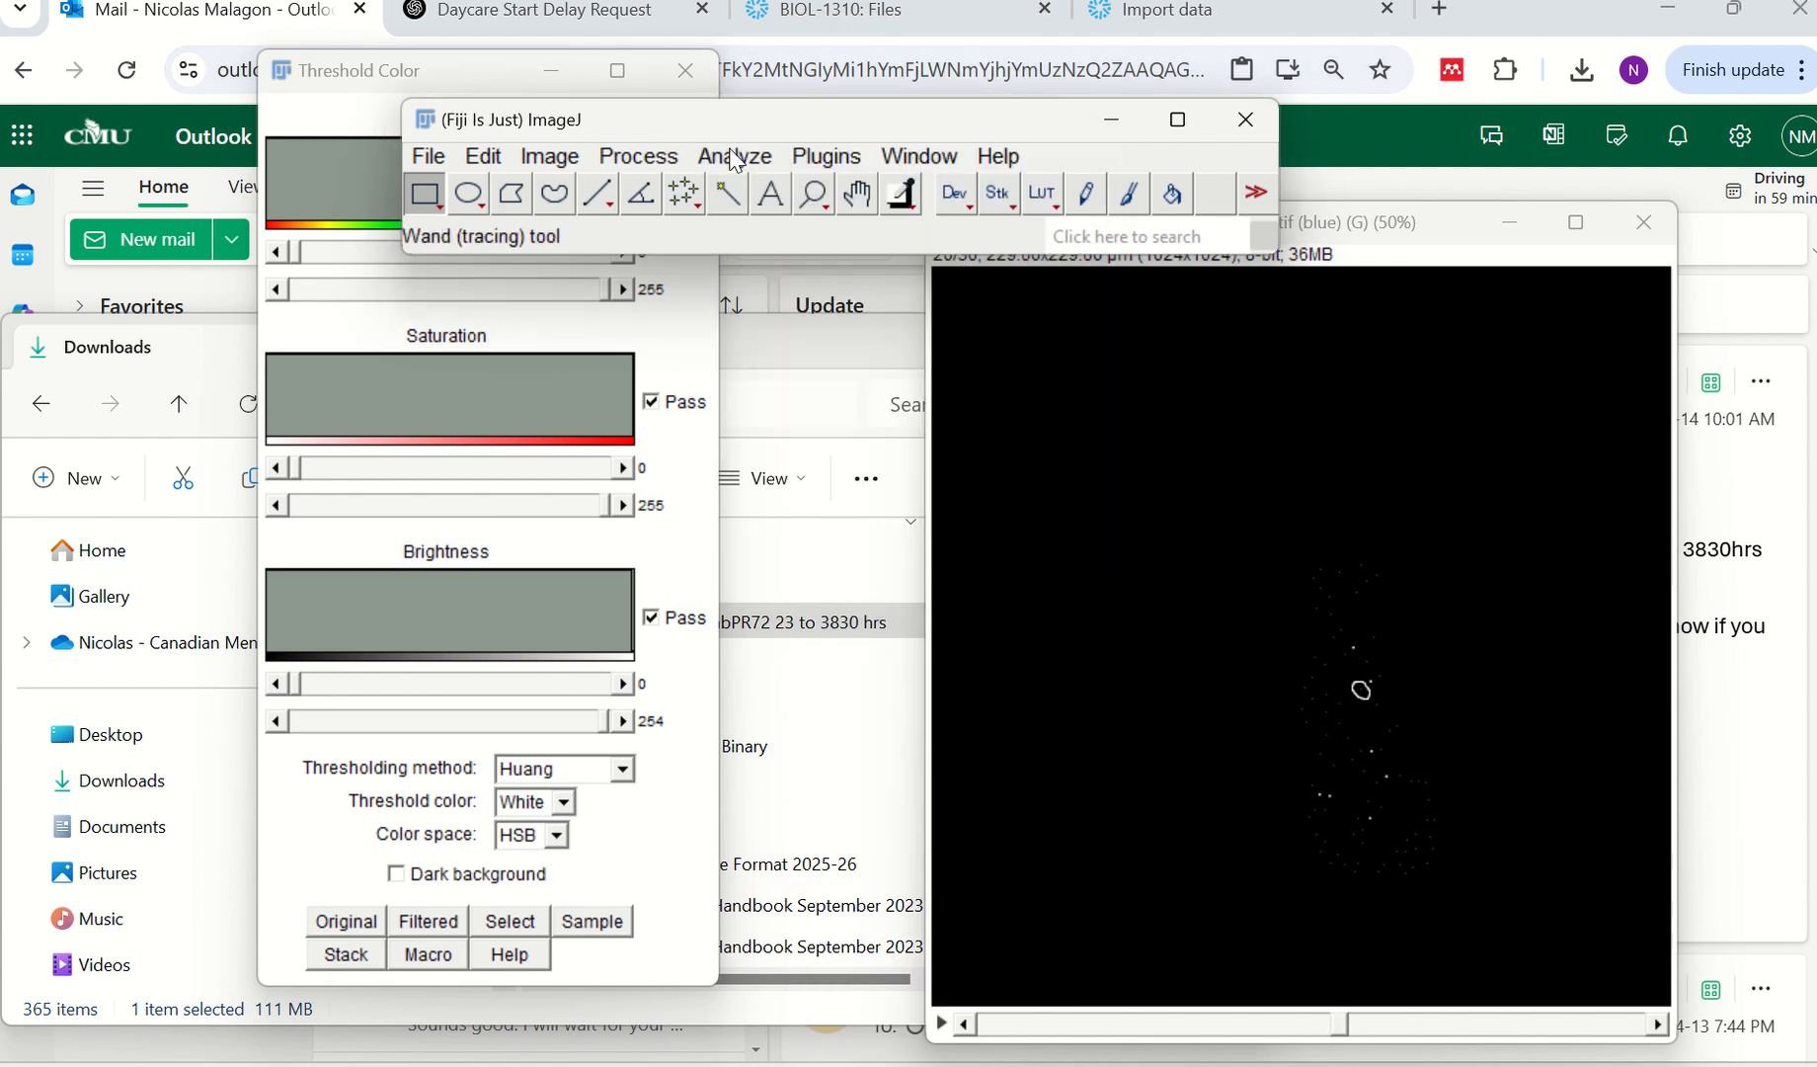
# Analyze the particles in all 36 slices with a minimum size of 1 µm², showing outlines and displaying the results.
pyautogui.click(736, 158)
pyautogui.click(894, 71)
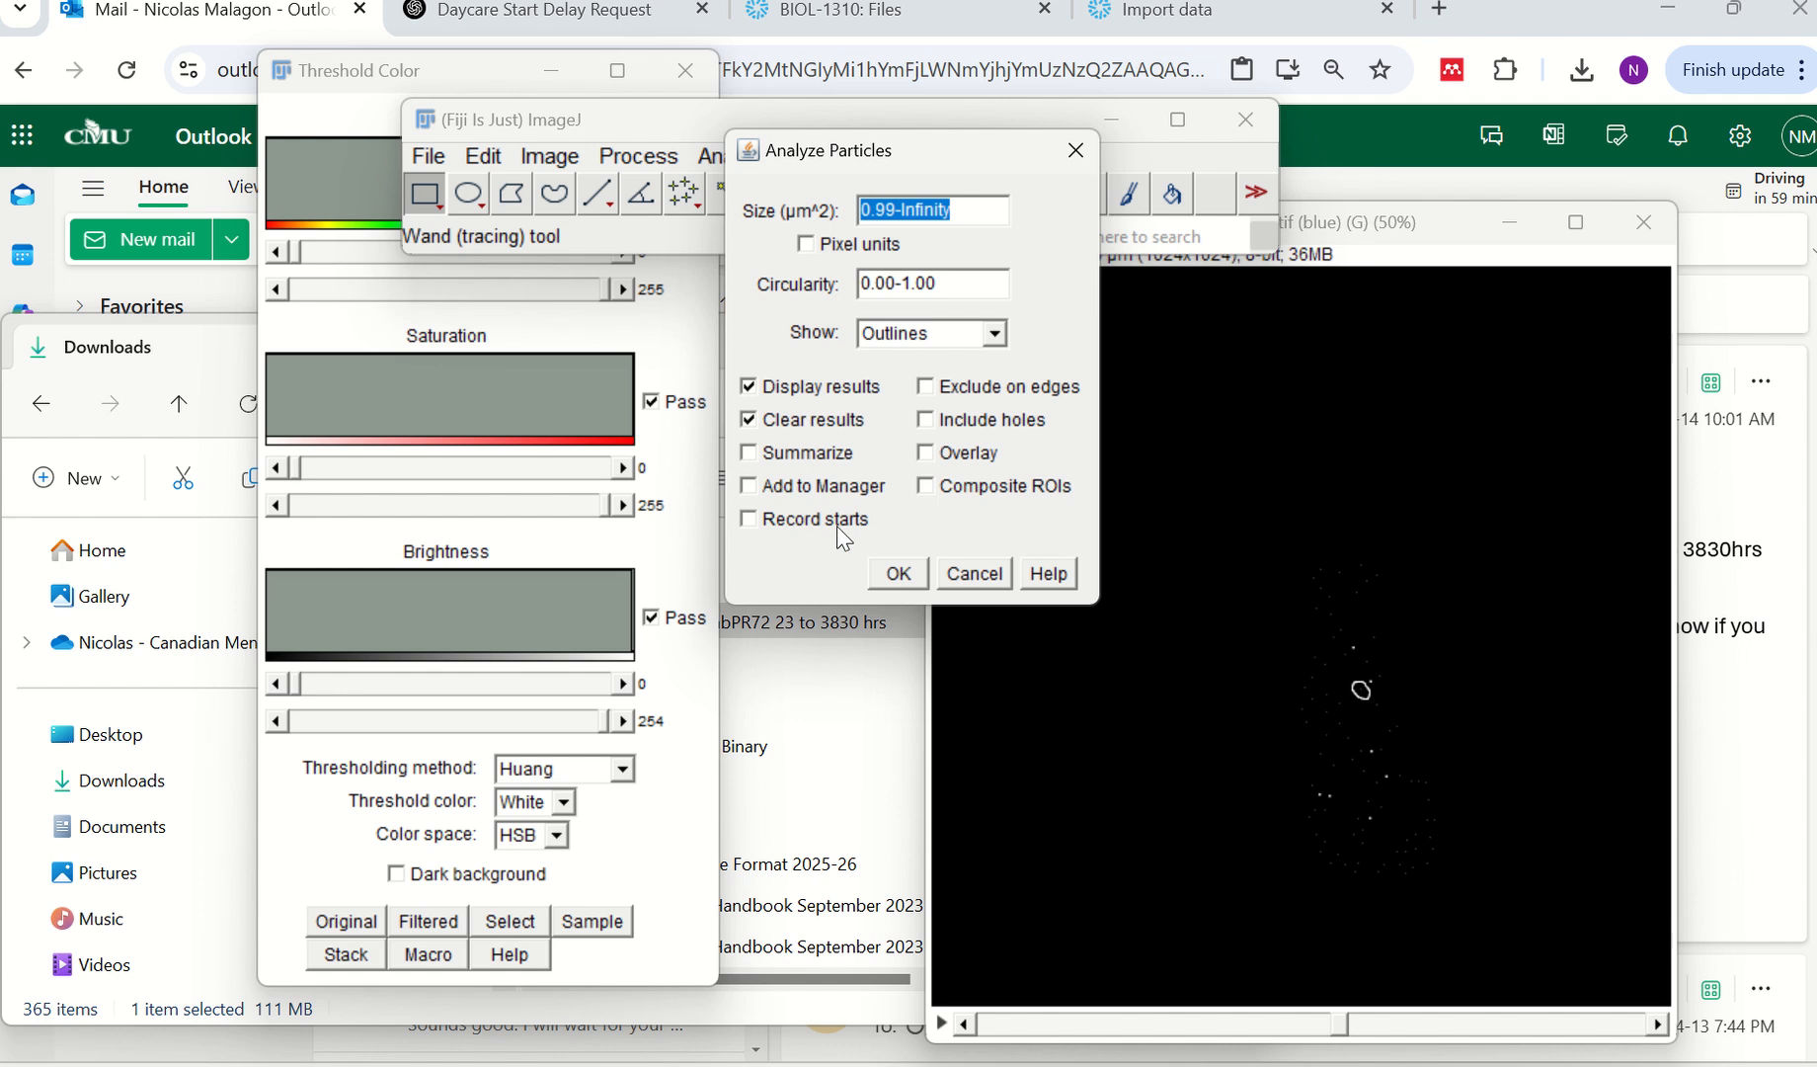
pyautogui.click(901, 208)
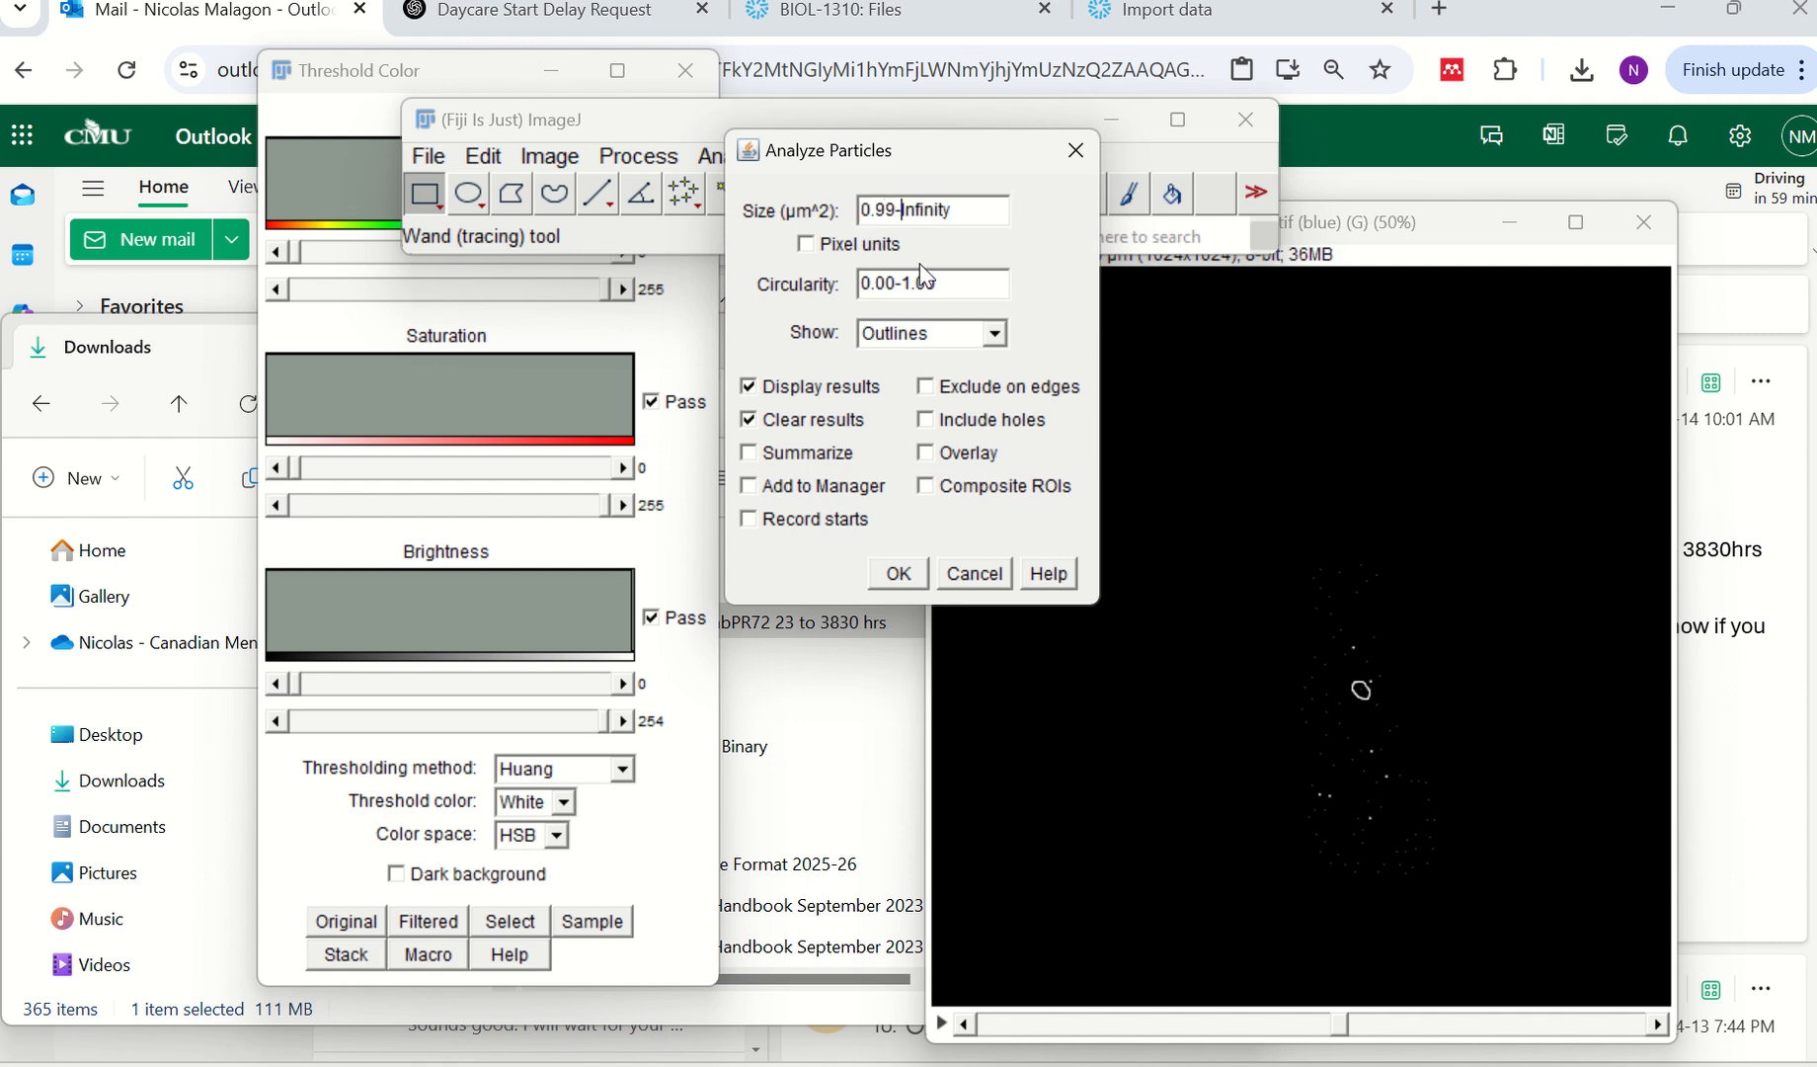
pyautogui.moveTo(901, 209); pyautogui.dragTo(770, 180)
pyautogui.write('1')
pyautogui.click(900, 579)
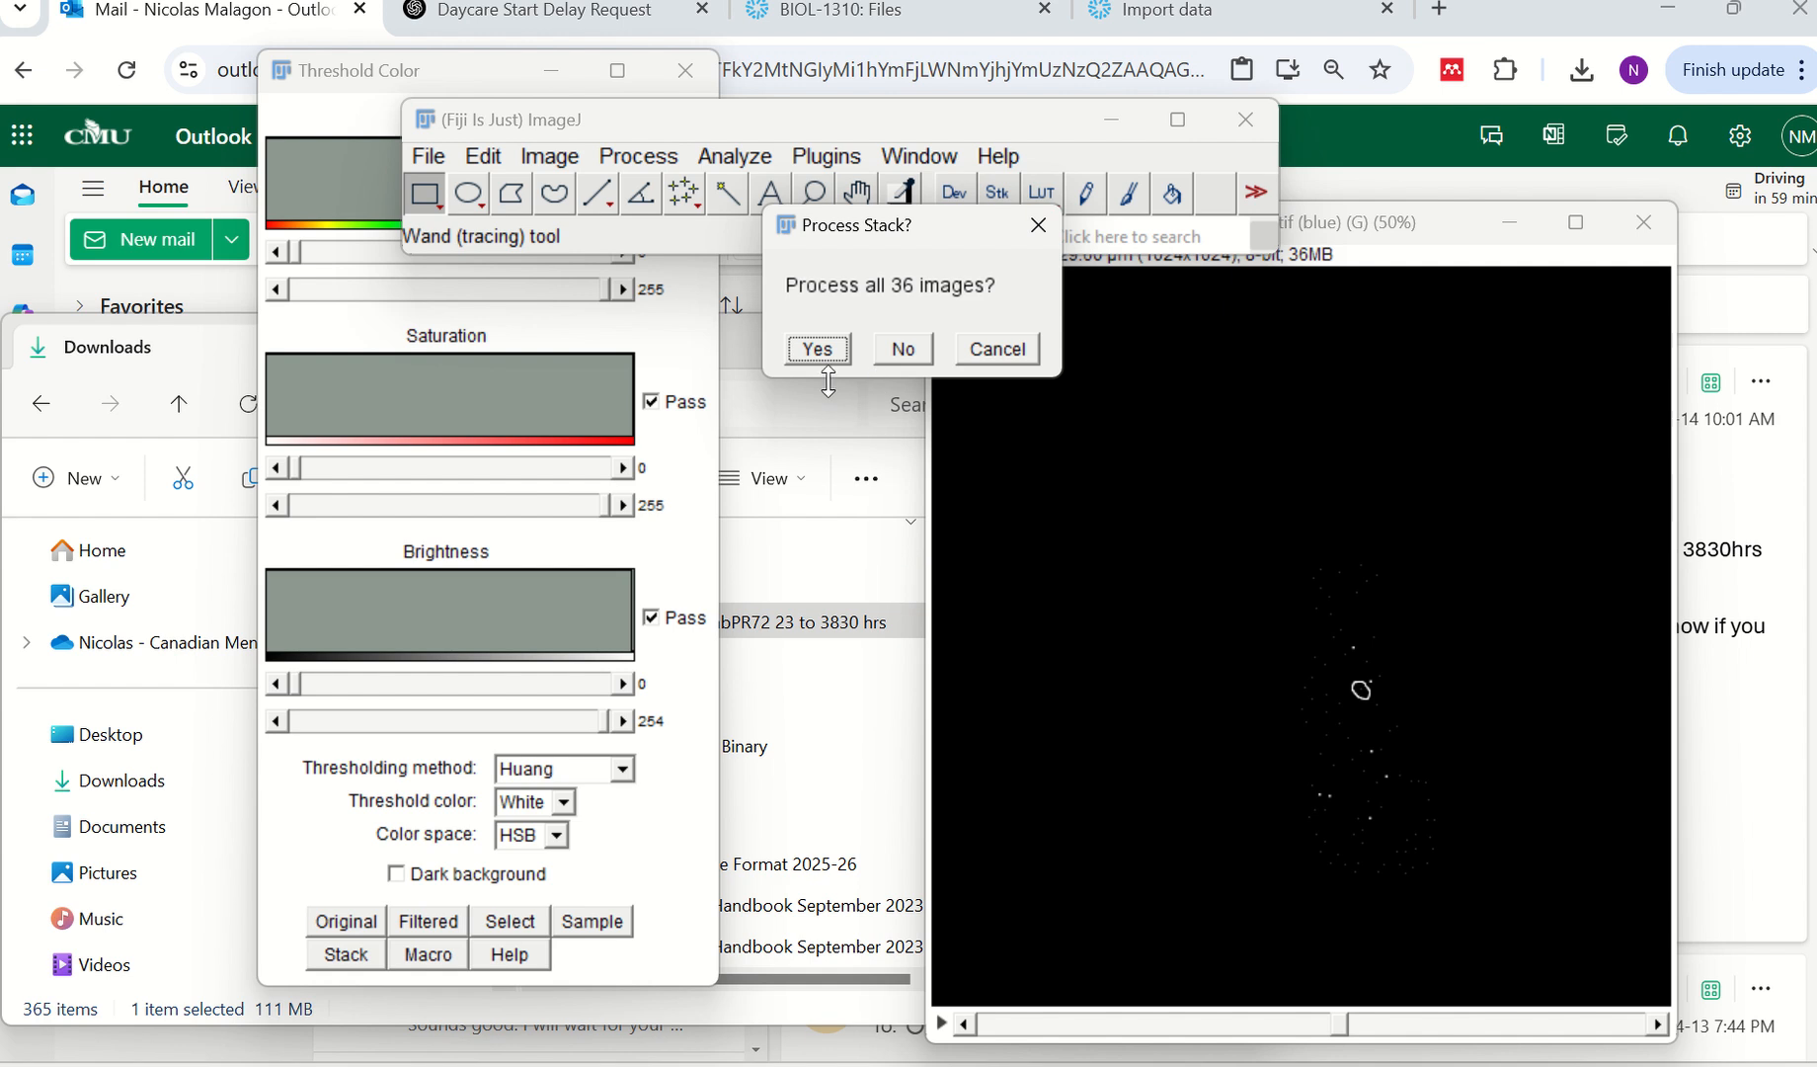
pyautogui.click(820, 349)
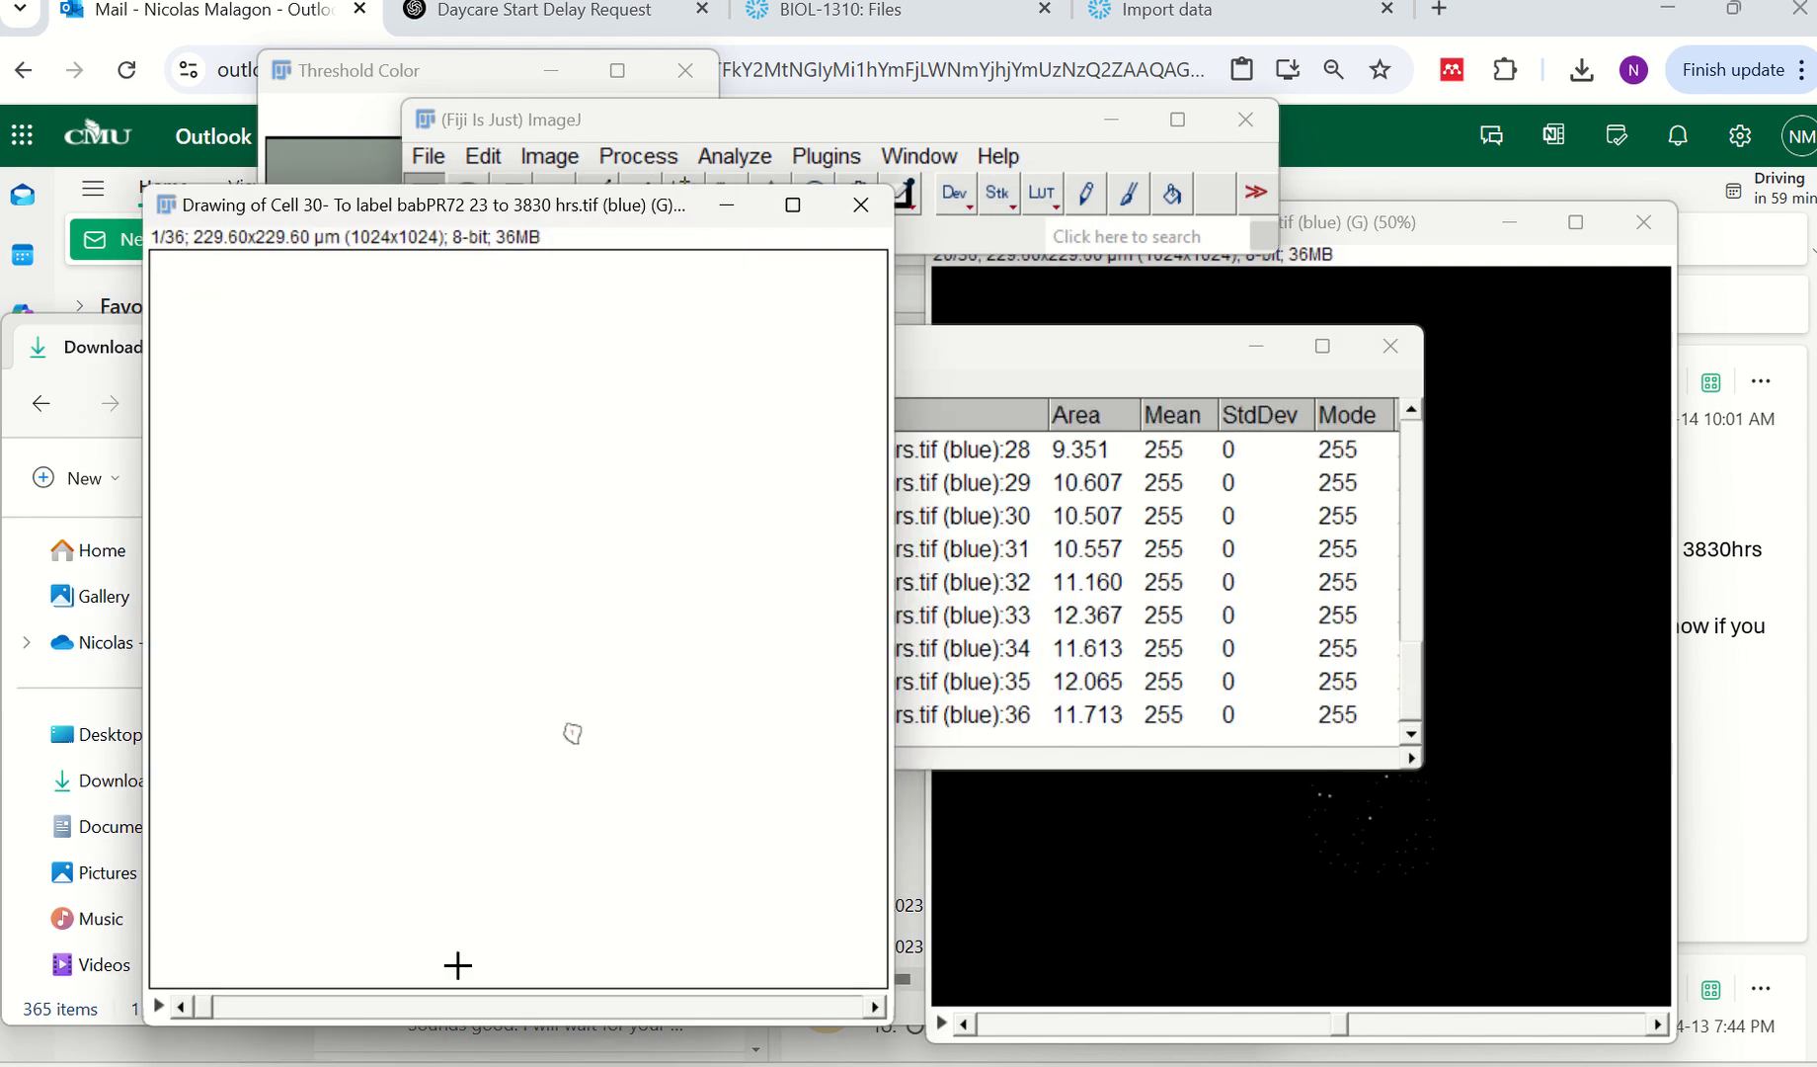
# Step through the particle drawing's slices to the last one and zoom in to examine the numbered cell outline.
pyautogui.click(876, 1006)
pyautogui.click(876, 1006)
pyautogui.click(876, 1006)
pyautogui.click(876, 1007)
pyautogui.click(876, 1007)
pyautogui.click(876, 1006)
pyautogui.click(876, 1007)
pyautogui.click(876, 1006)
pyautogui.click(876, 1006)
pyautogui.click(876, 1007)
pyautogui.click(876, 1006)
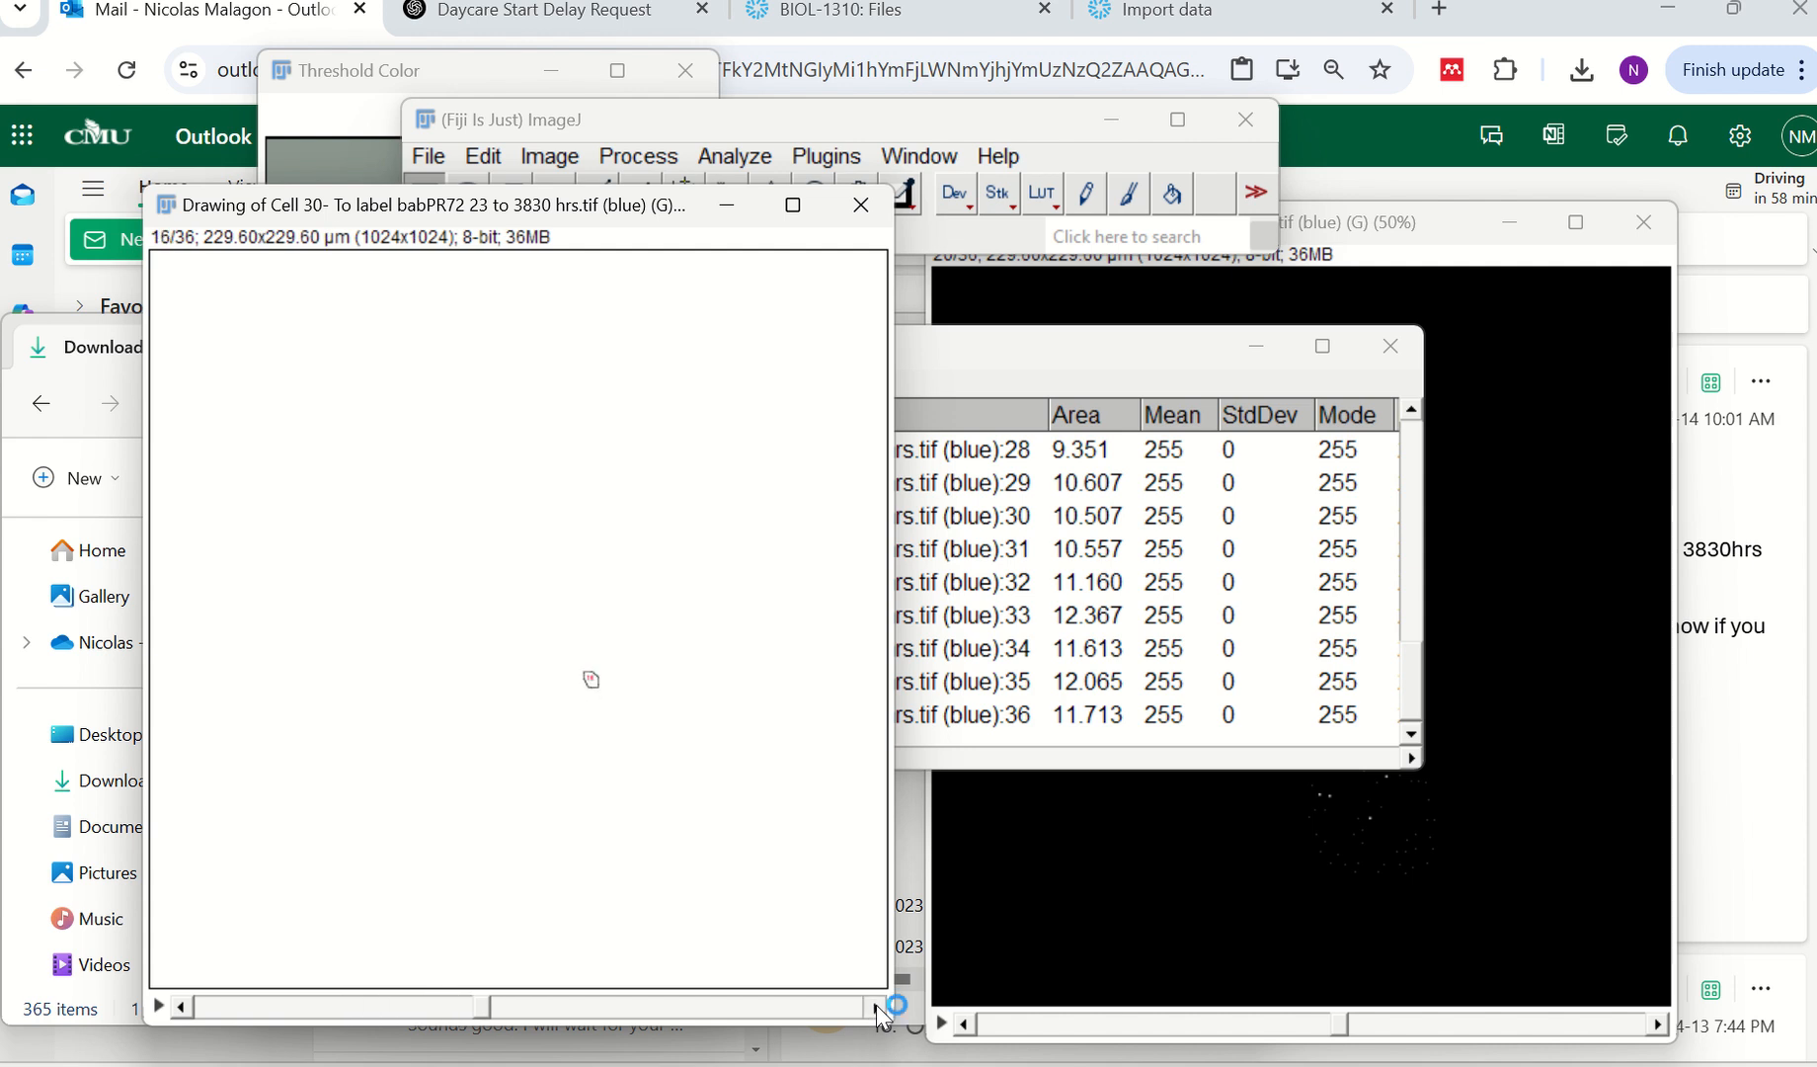
pyautogui.click(876, 1006)
pyautogui.click(876, 1006)
pyautogui.click(876, 1006)
pyautogui.click(876, 1006)
pyautogui.click(876, 1007)
pyautogui.click(876, 1006)
pyautogui.click(876, 1006)
pyautogui.click(876, 1007)
pyautogui.click(876, 1006)
pyautogui.click(876, 1006)
pyautogui.click(876, 1006)
pyautogui.click(876, 1006)
pyautogui.click(876, 1007)
pyautogui.click(876, 1007)
pyautogui.click(876, 1007)
pyautogui.click(876, 1007)
pyautogui.press('+')
pyautogui.press('+')
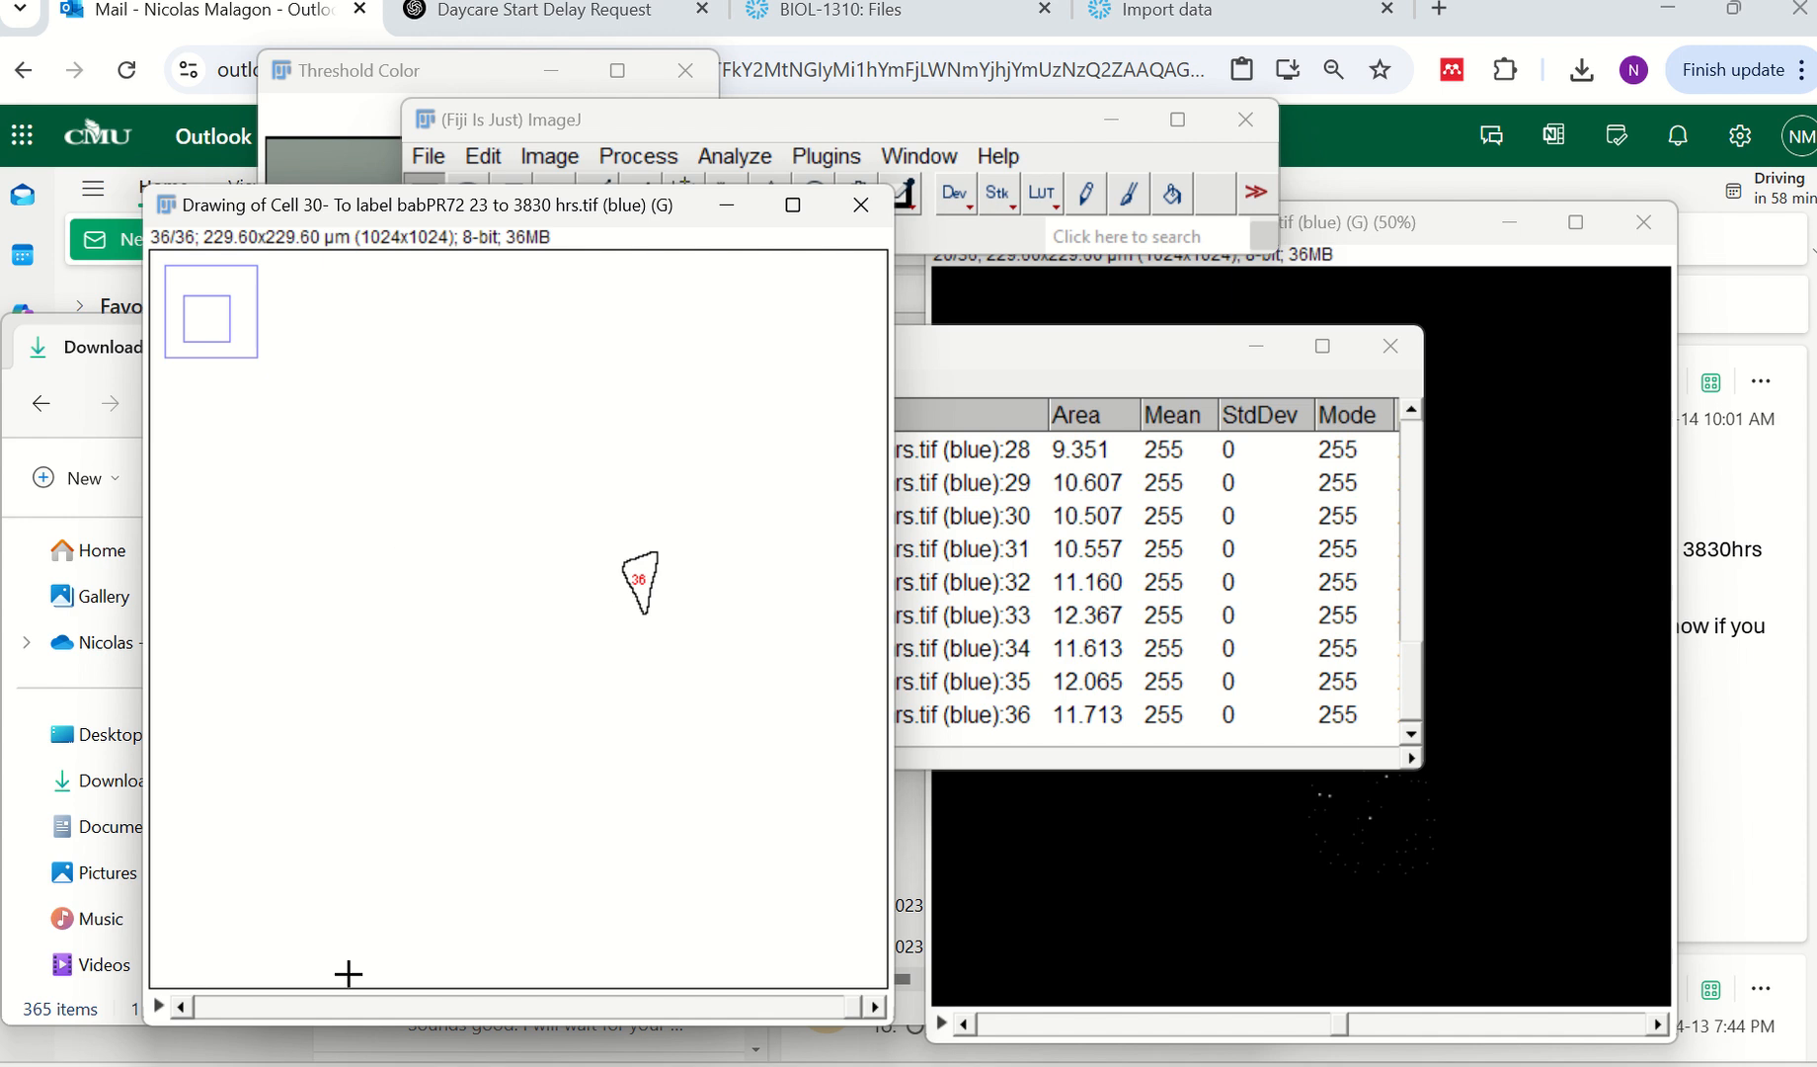
pyautogui.moveTo(181, 1002); pyautogui.dragTo(181, 1002)
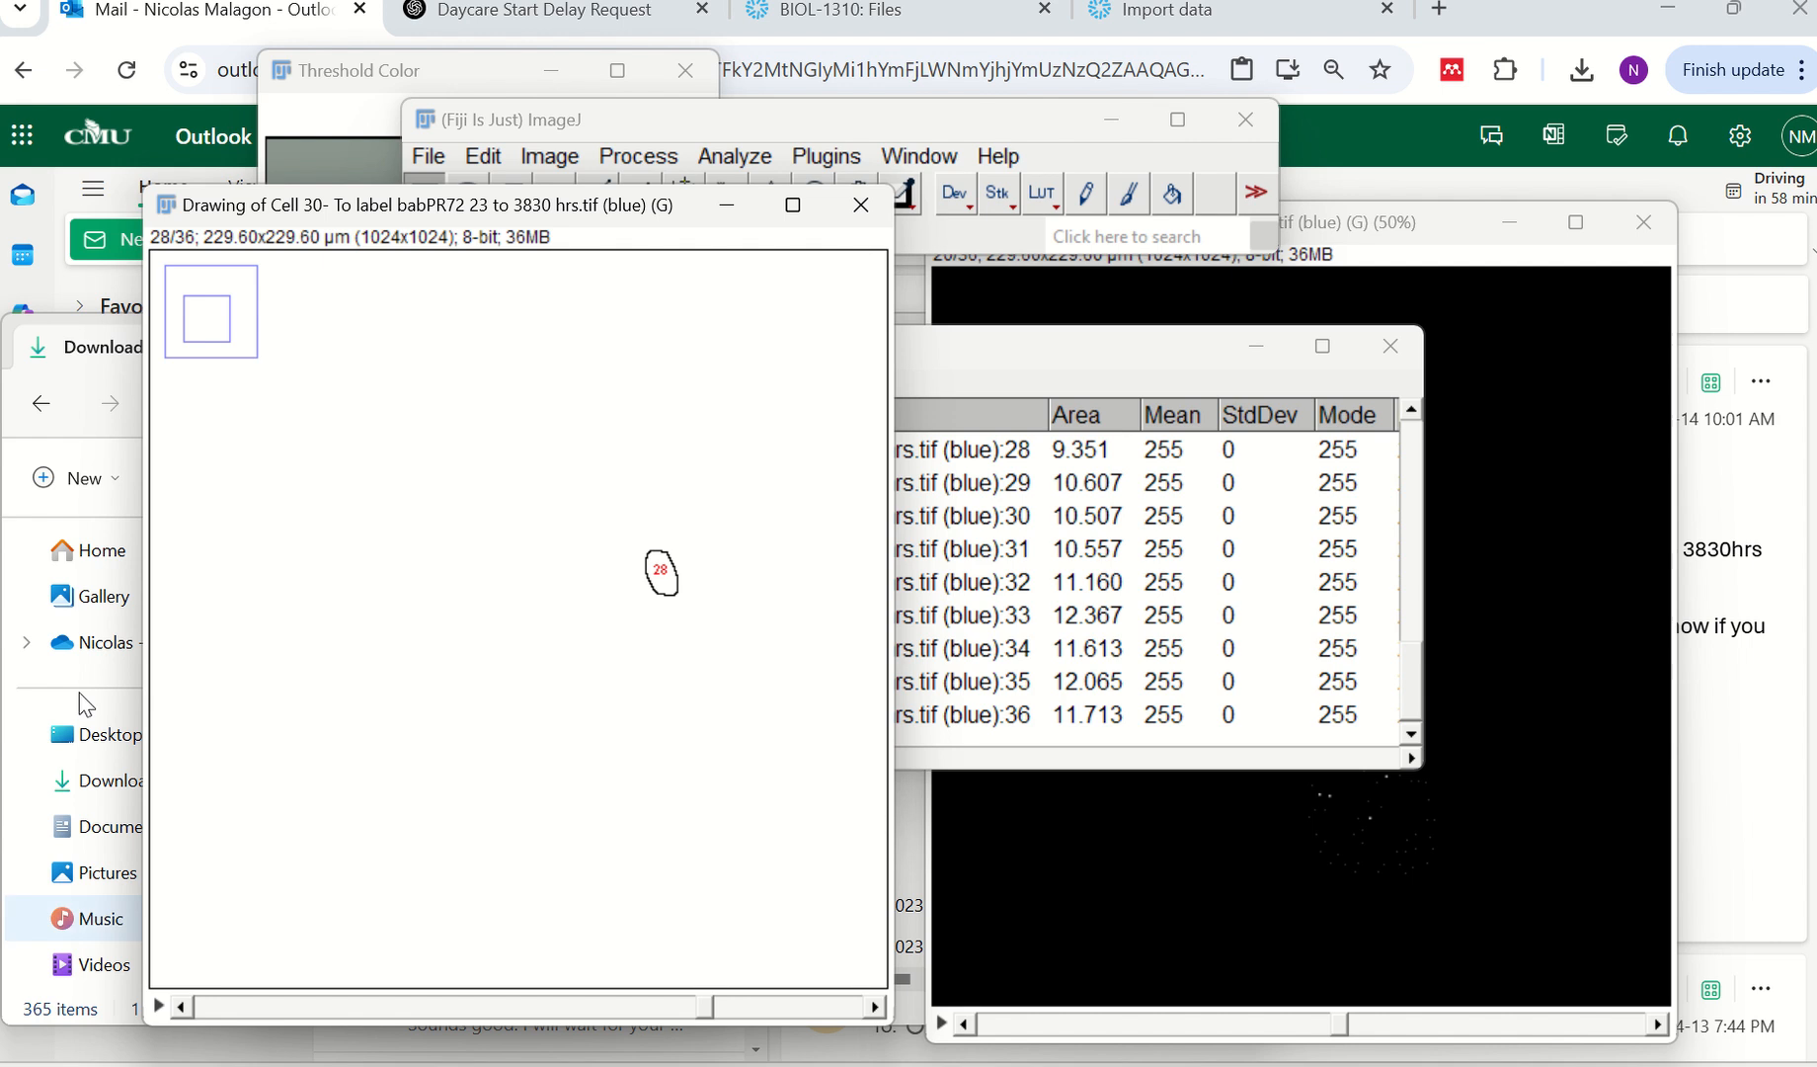
# Bring up the Save as TIFF dialog for the particle drawing, dismiss it, and close the drawing stack.
pyautogui.click(429, 158)
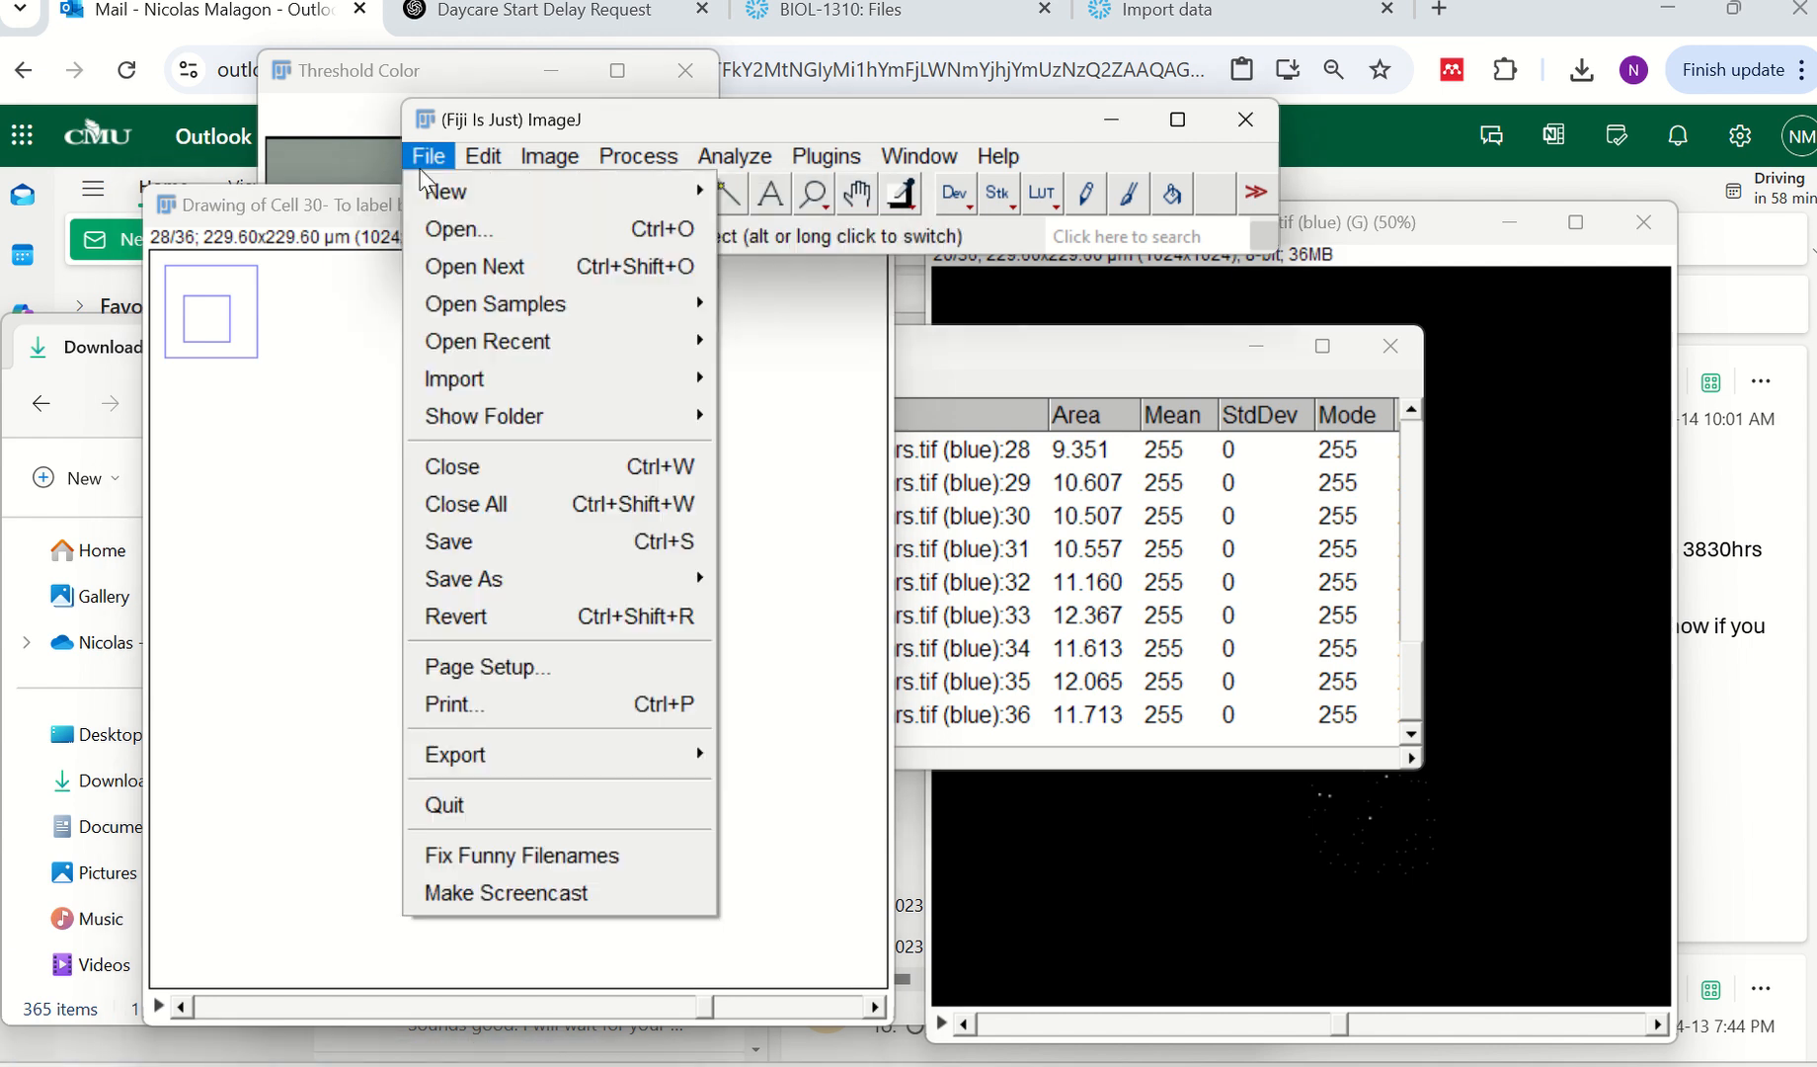
pyautogui.moveTo(583, 579)
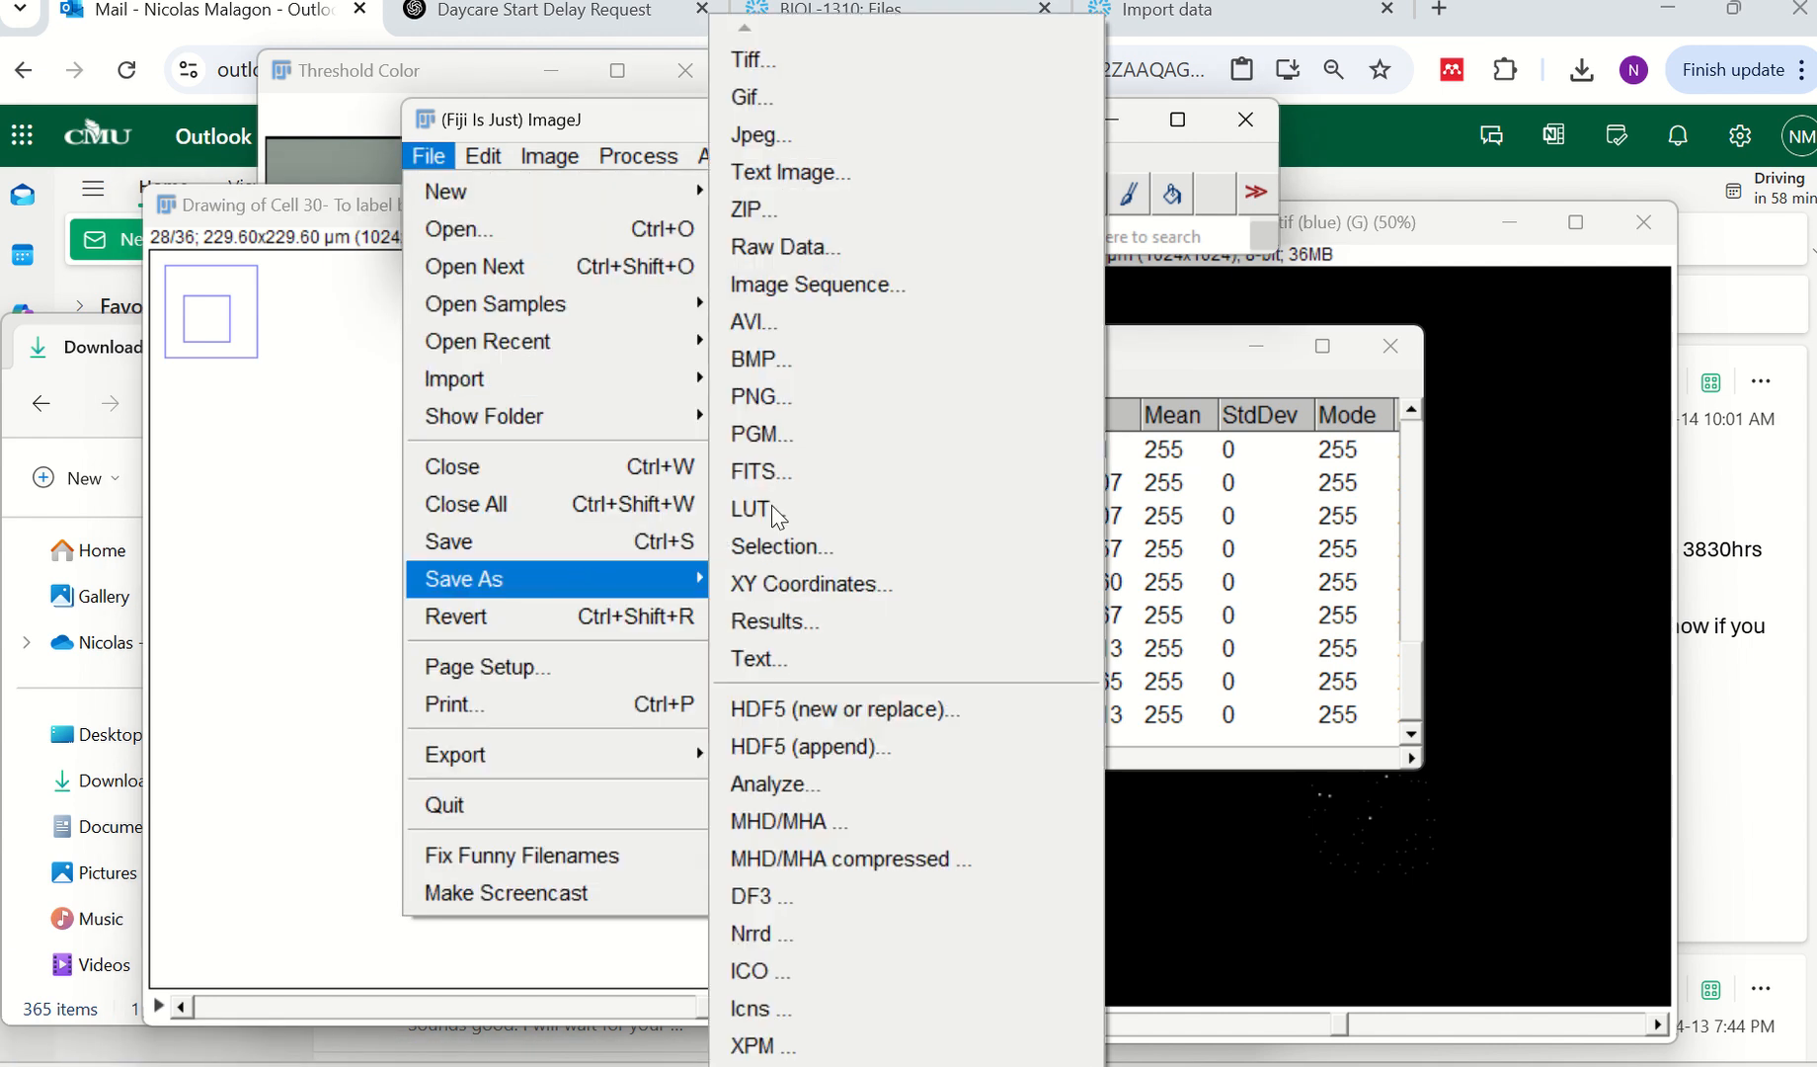
pyautogui.click(776, 55)
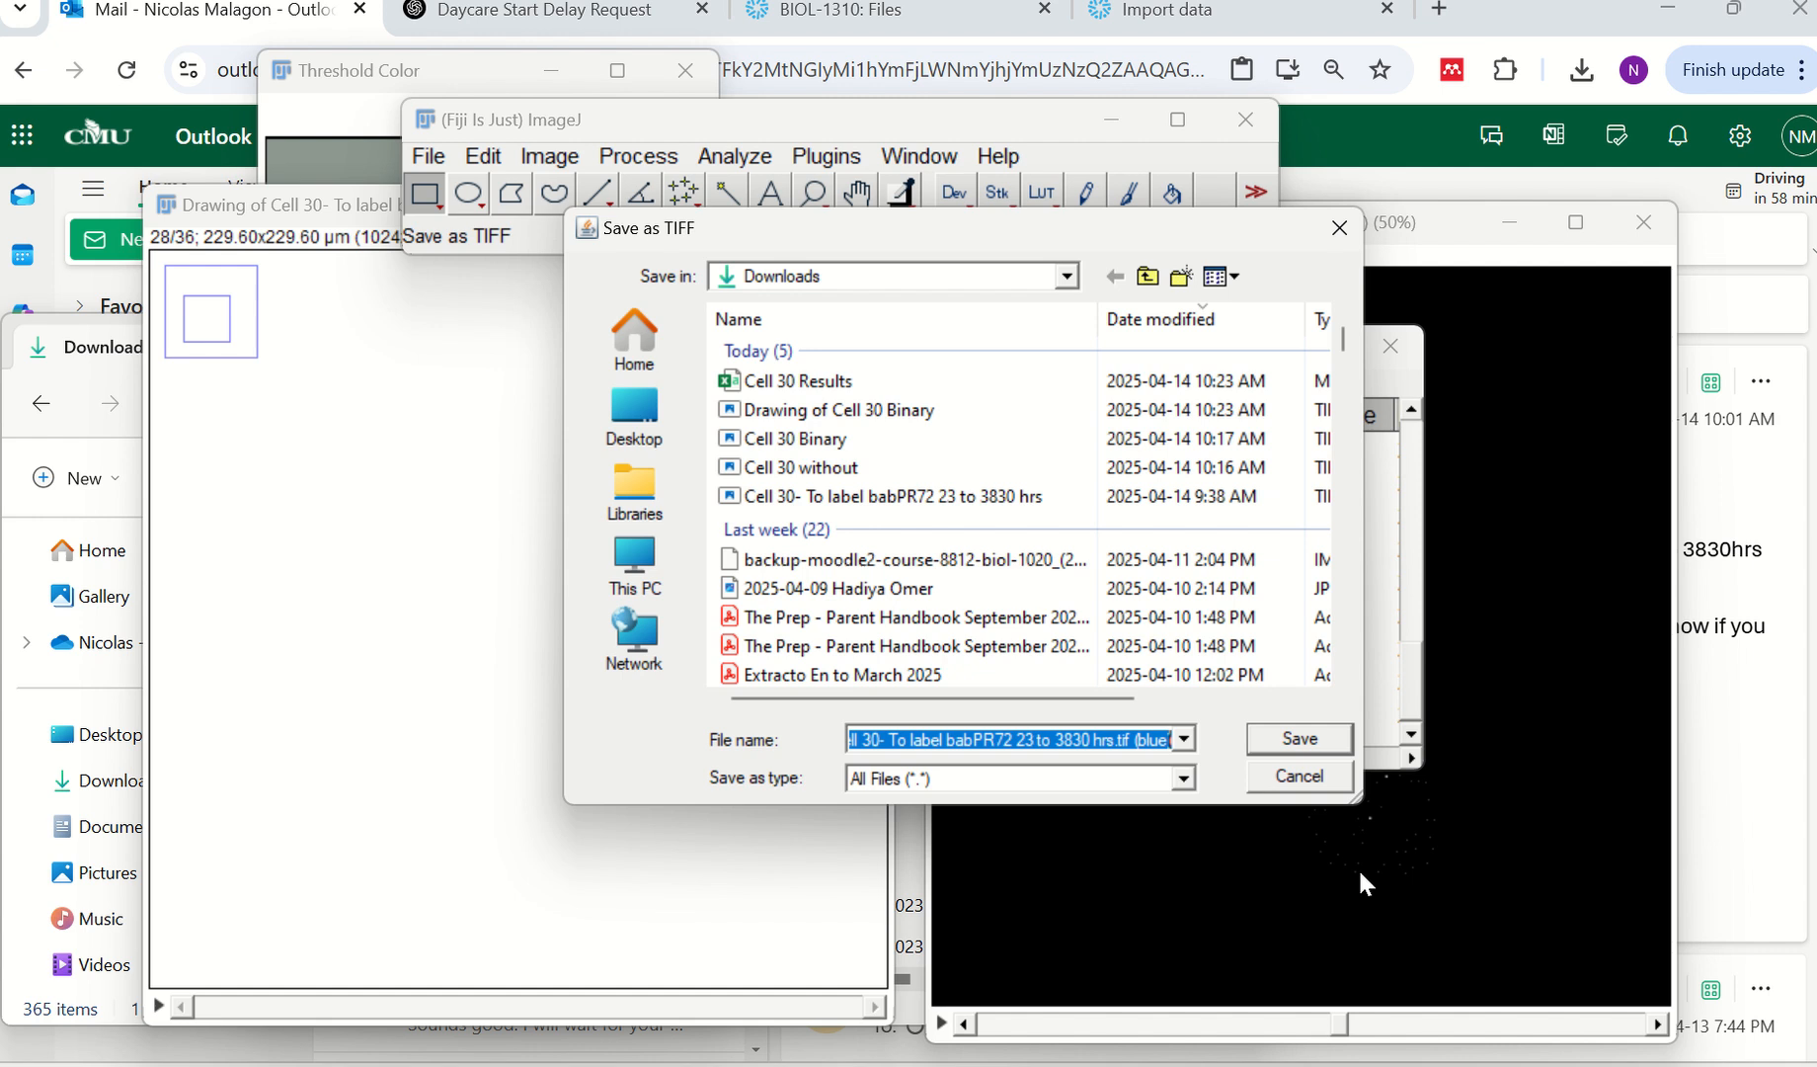
pyautogui.click(1299, 739)
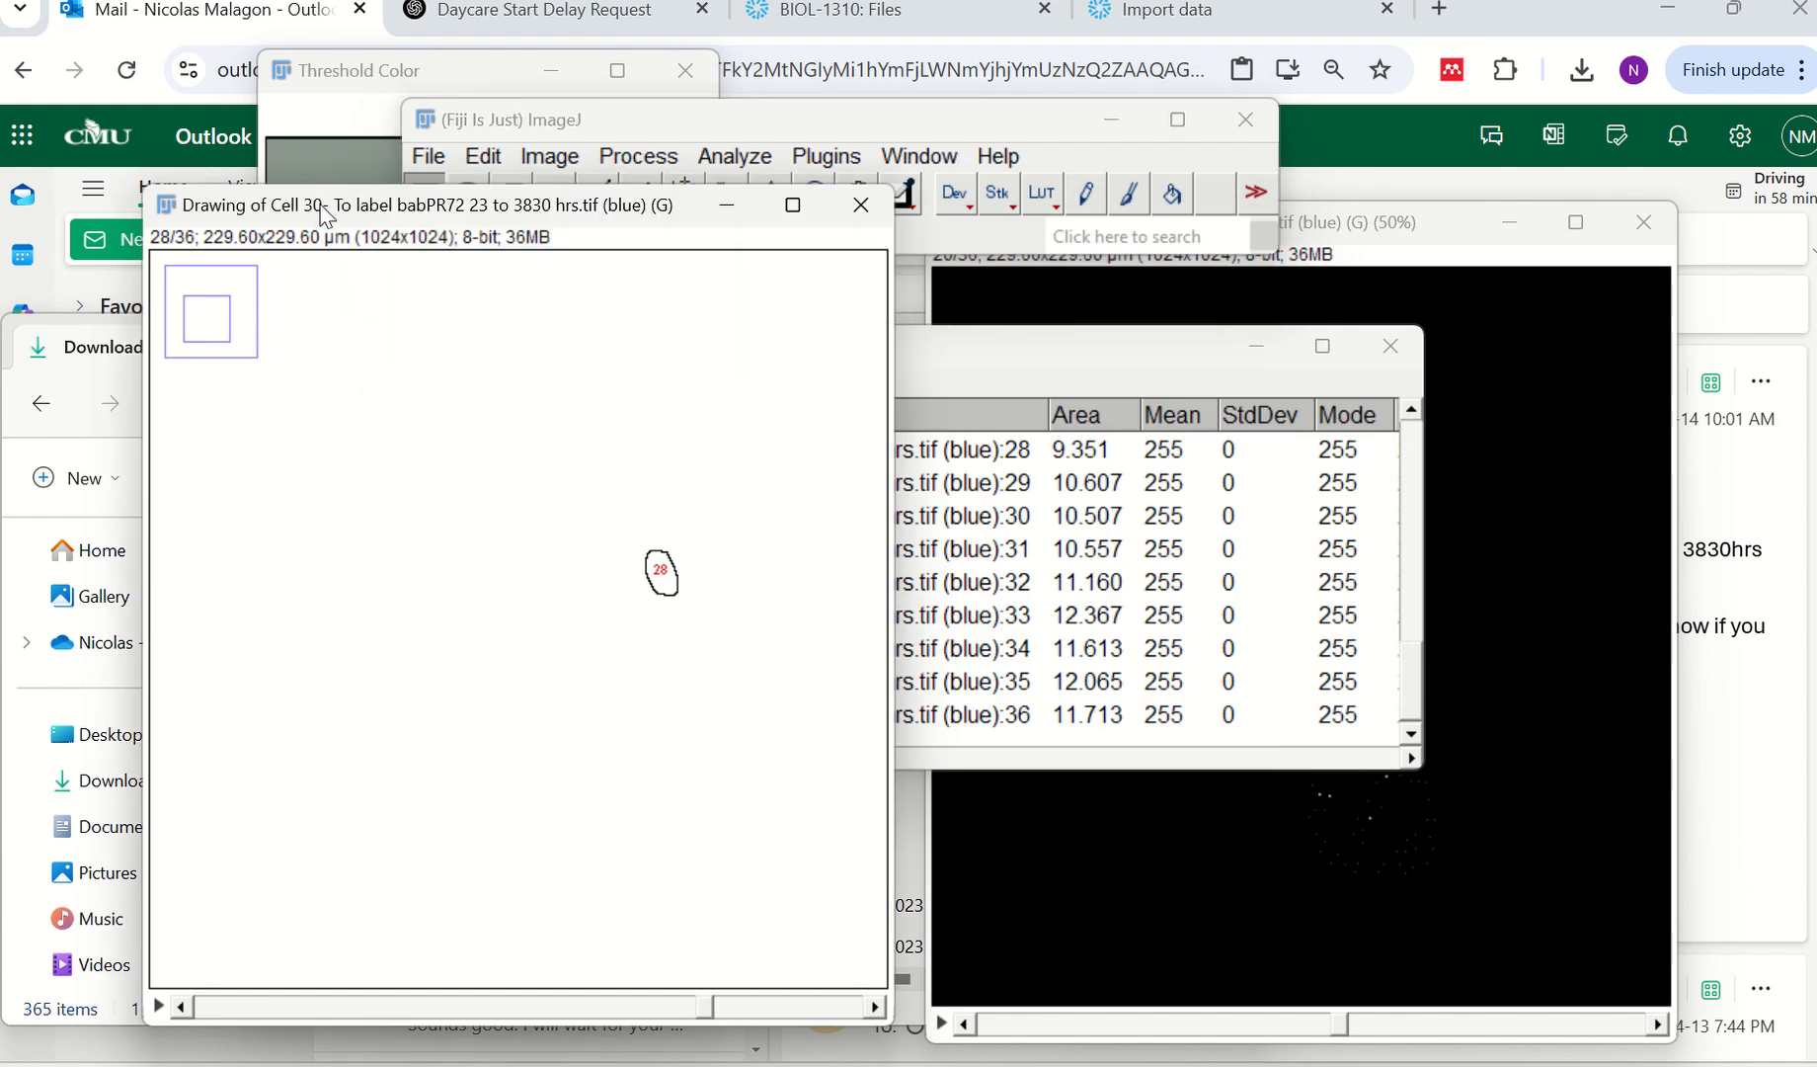
pyautogui.click(856, 202)
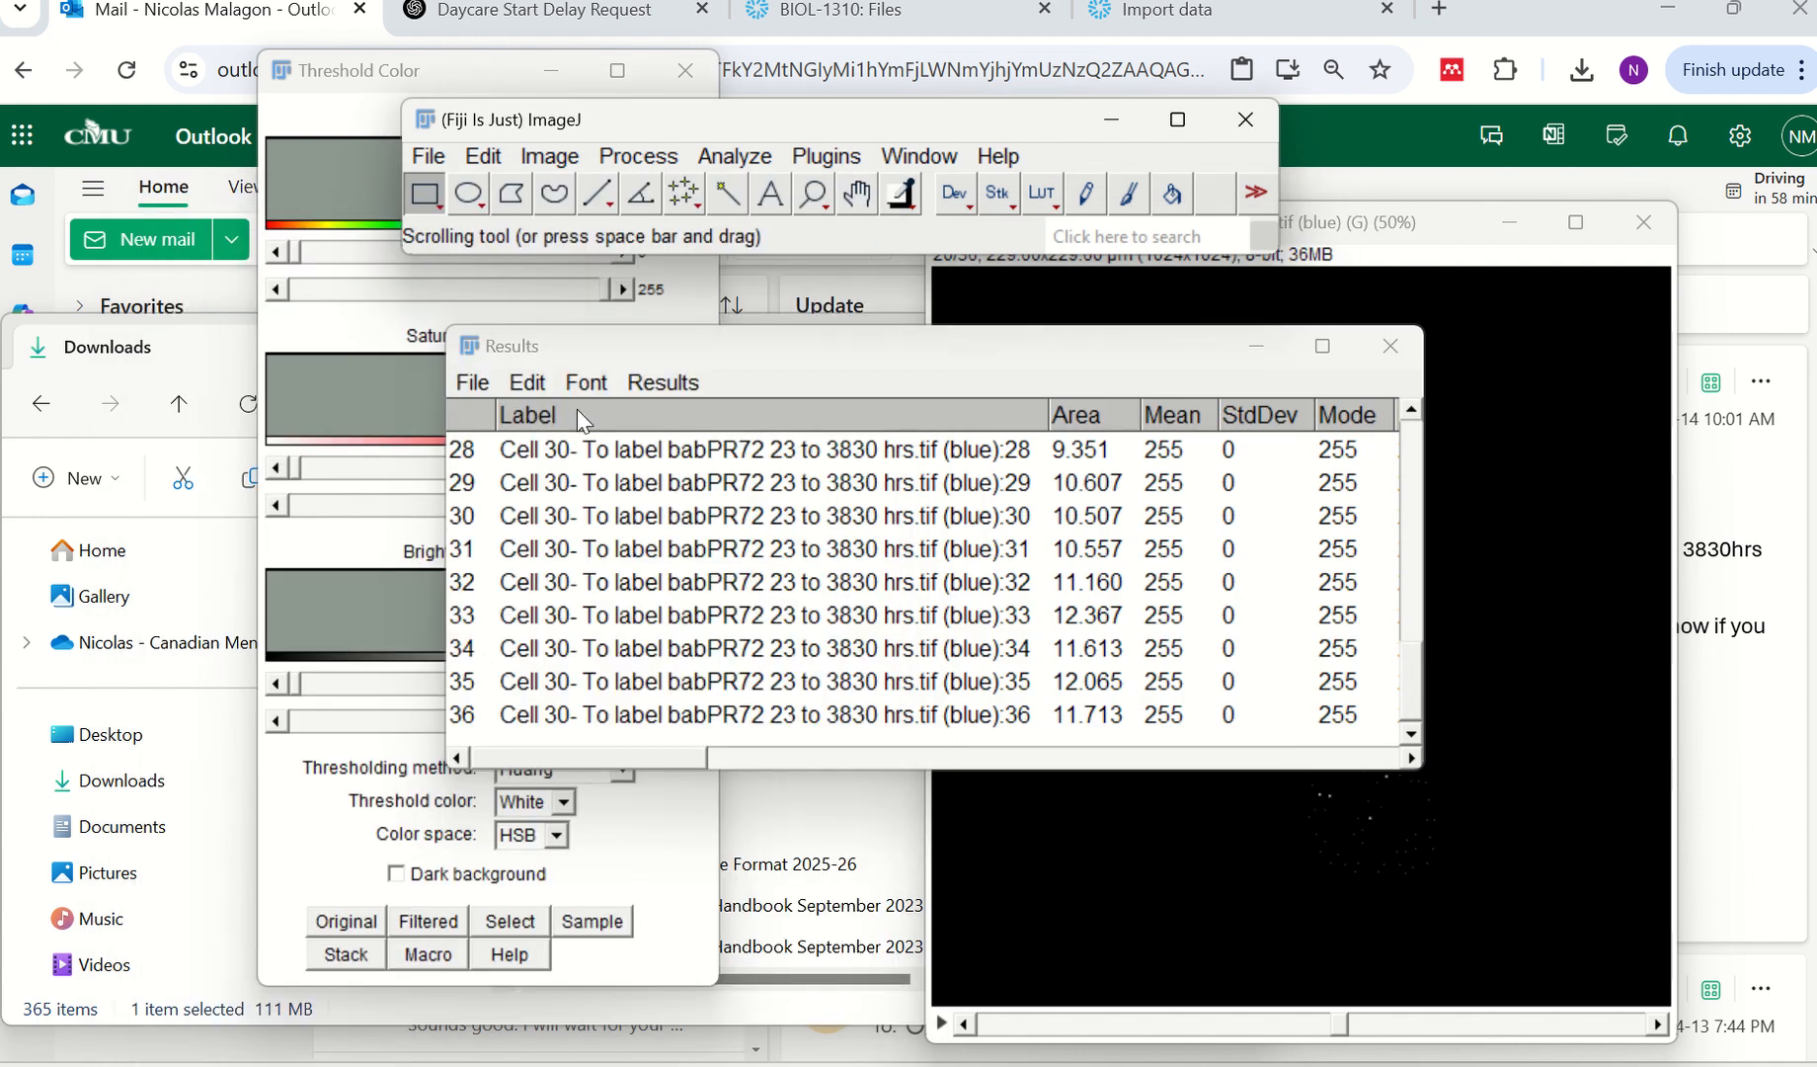
# Bring up the save dialog for the results table, dismiss it, and close the table without saving its measurements.
pyautogui.click(478, 390)
pyautogui.click(478, 407)
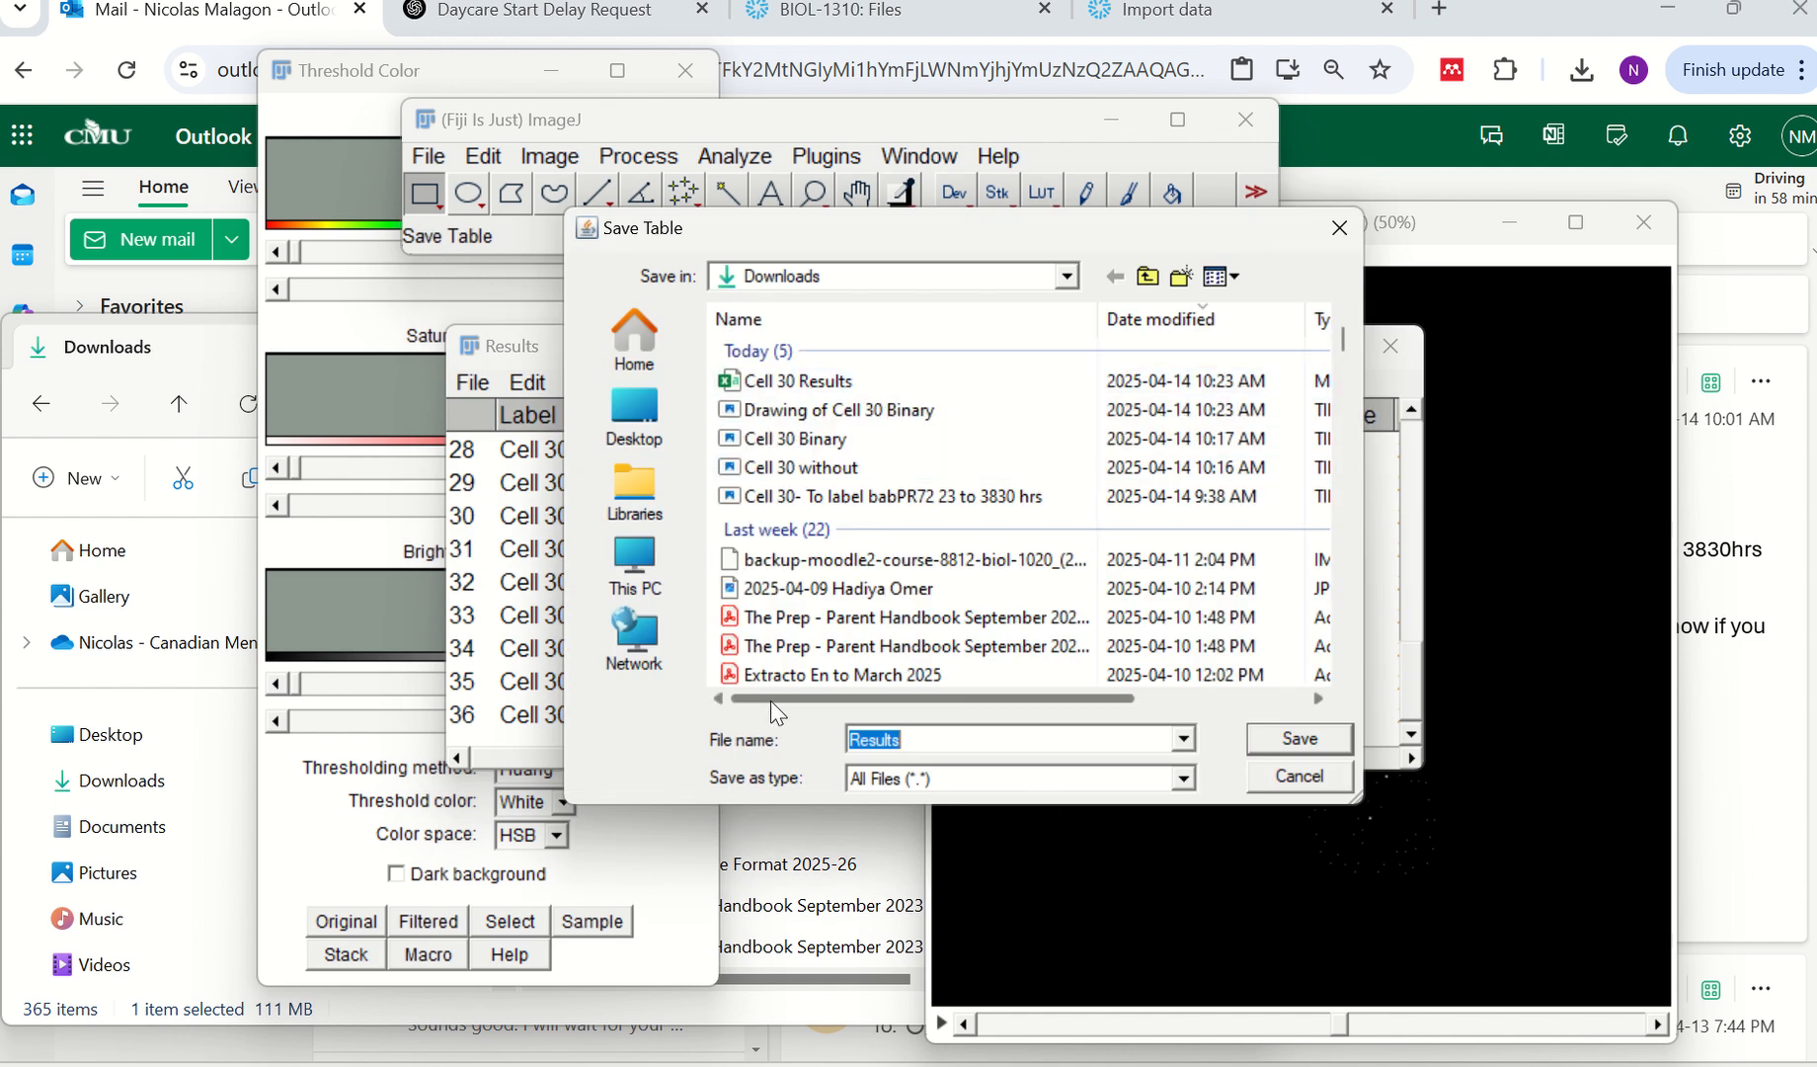
pyautogui.click(1292, 780)
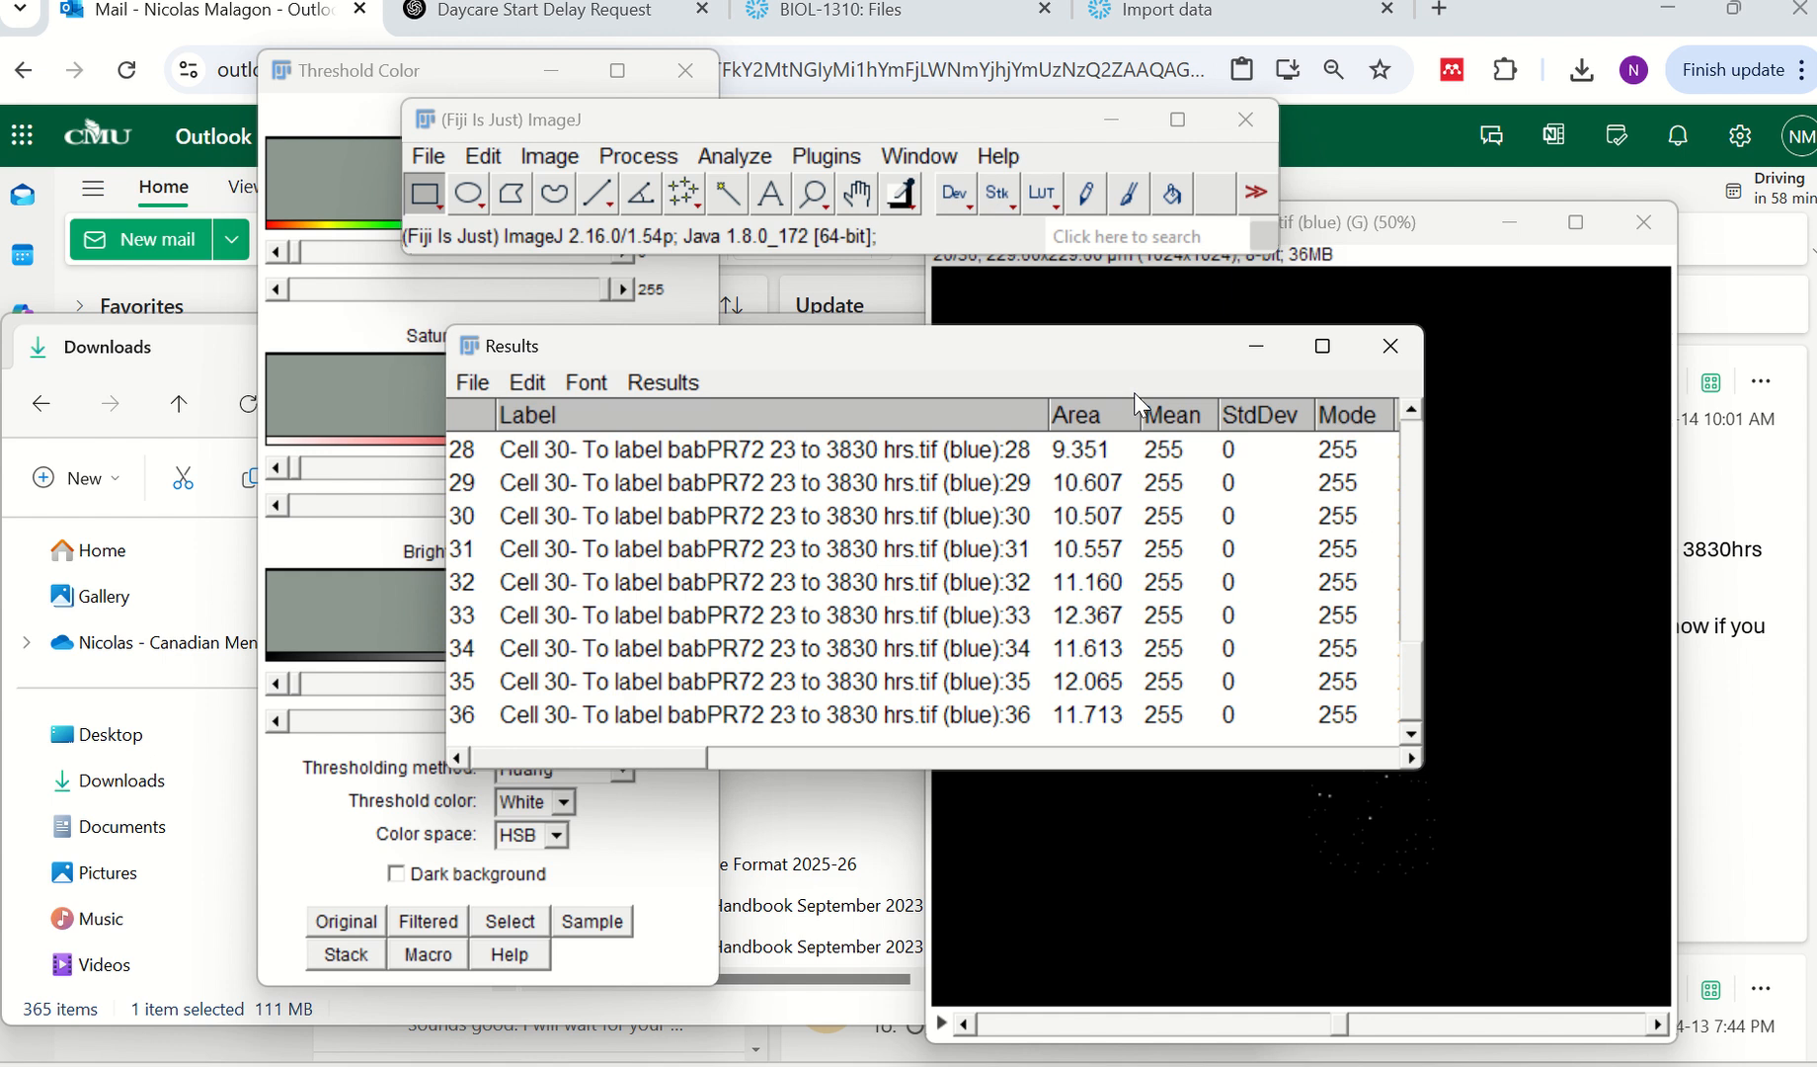
pyautogui.click(1410, 365)
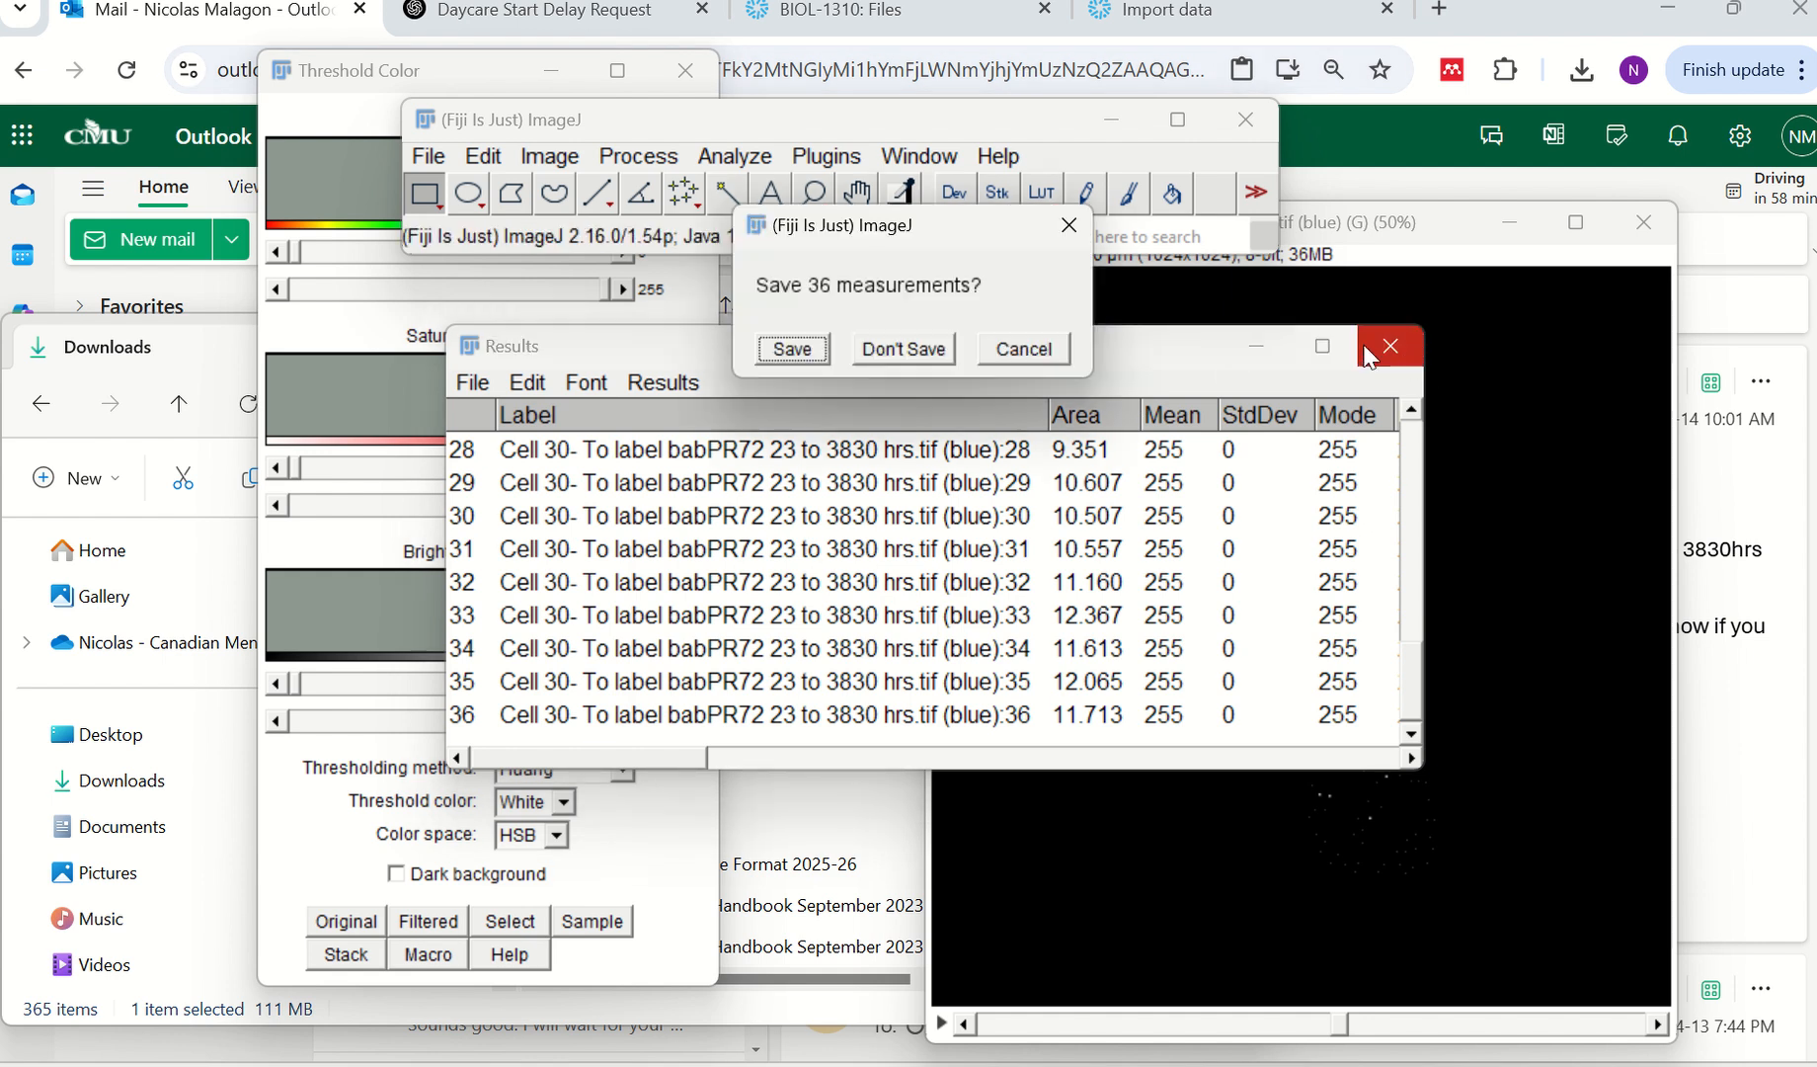
pyautogui.click(910, 350)
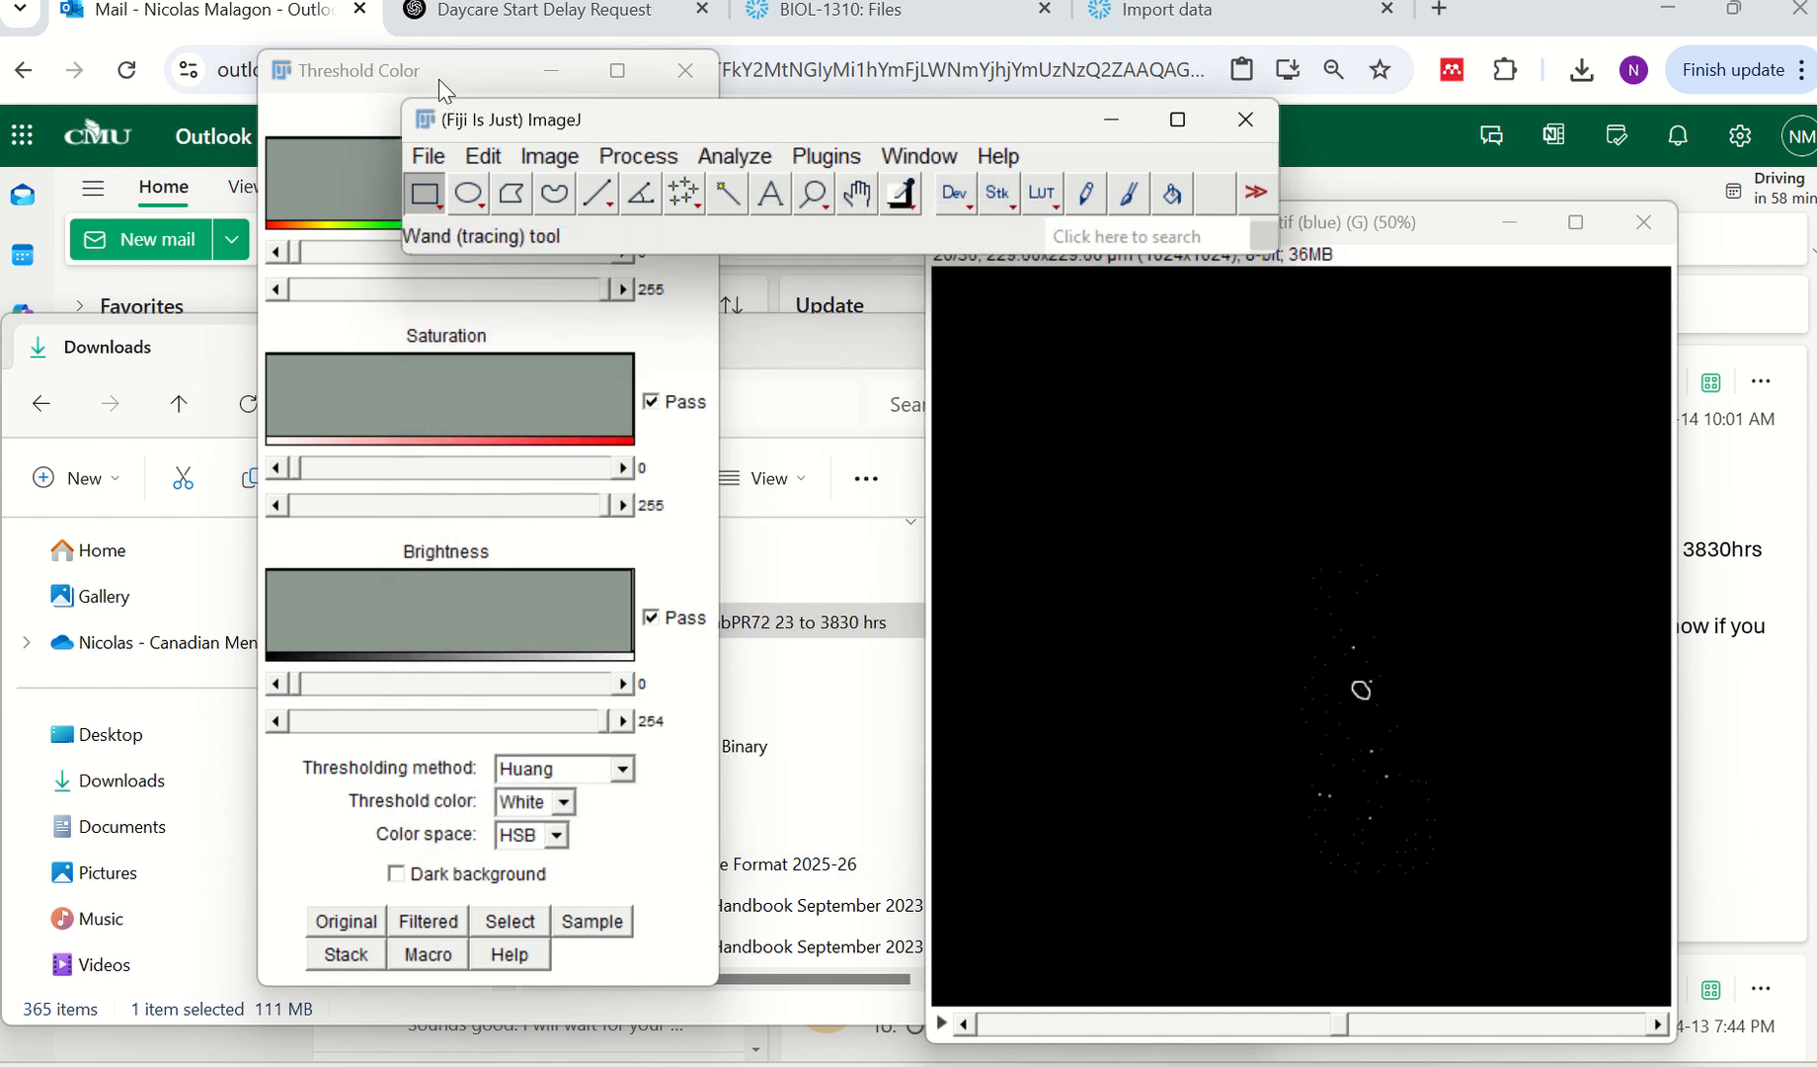
# Reopen "Cell 30- To label babPR72 23 to 3830 hrs" from the Downloads folder in Fiji, keeping the global calibration.
pyautogui.moveTo(1352, 229); pyautogui.dragTo(1152, 240)
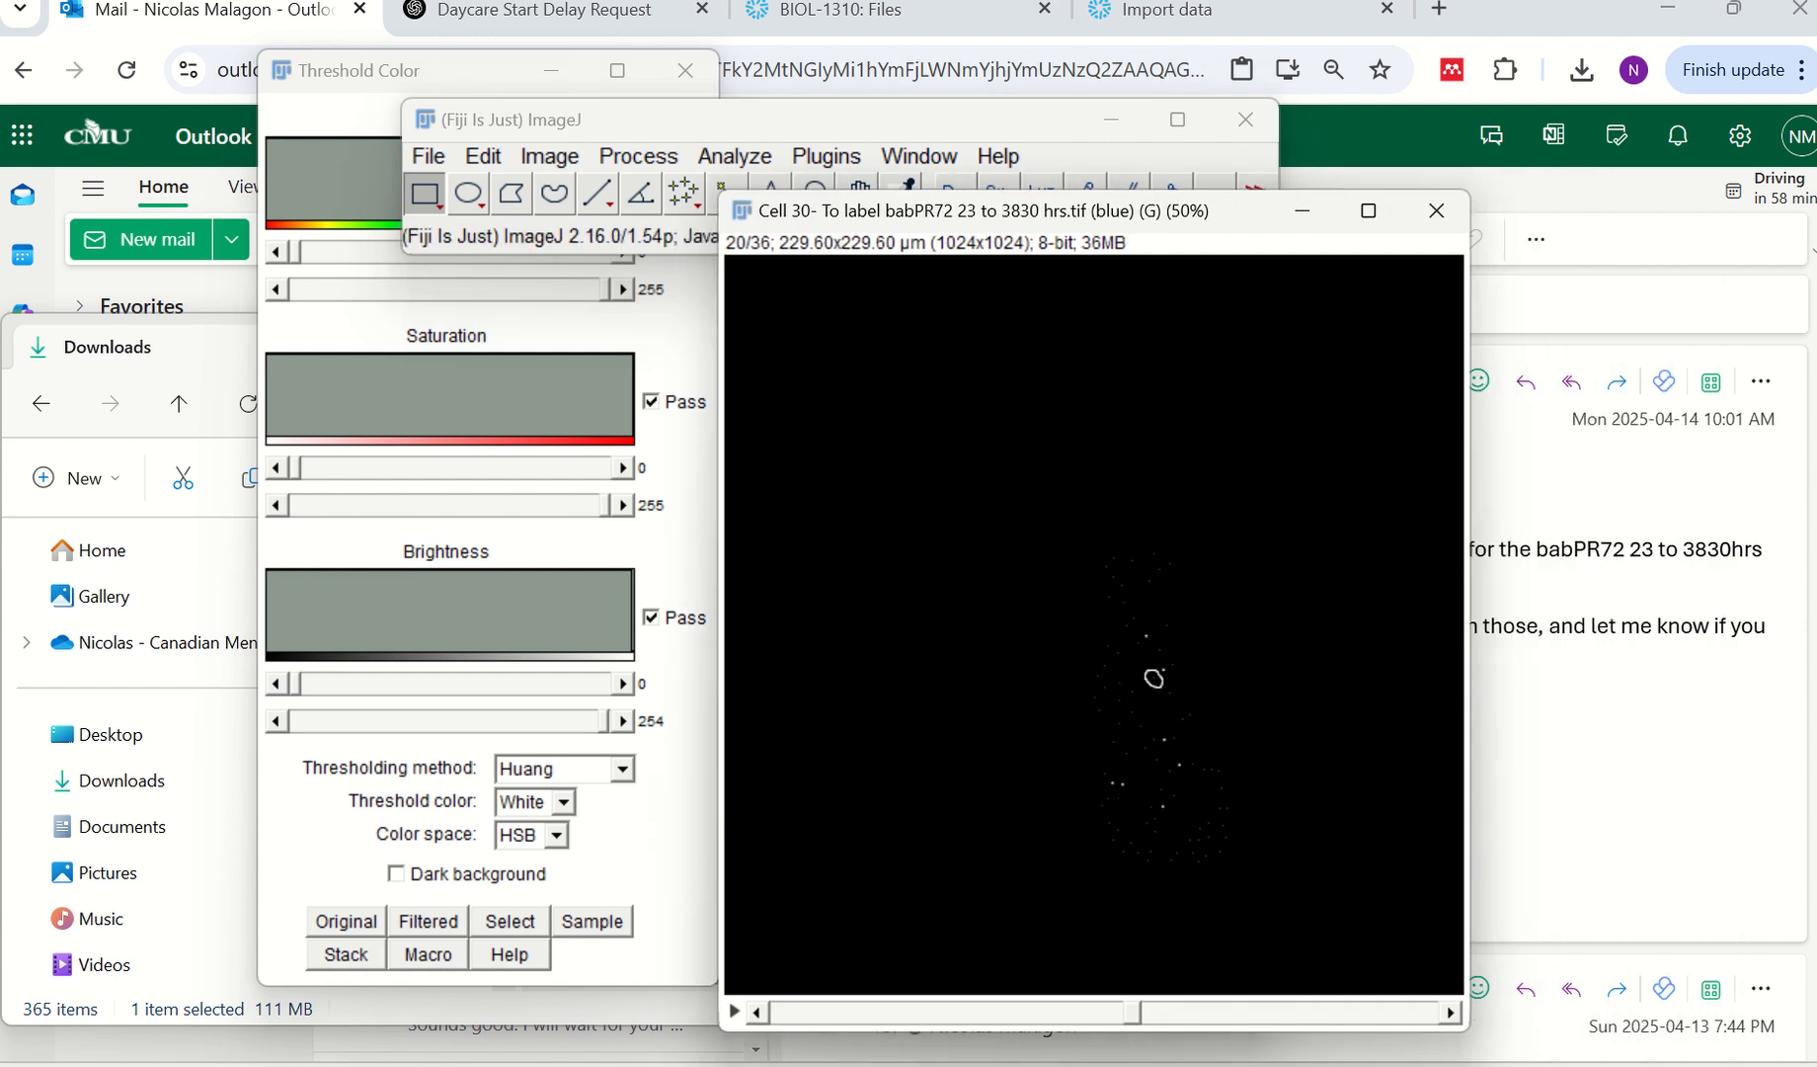
pyautogui.moveTo(928, 1062)
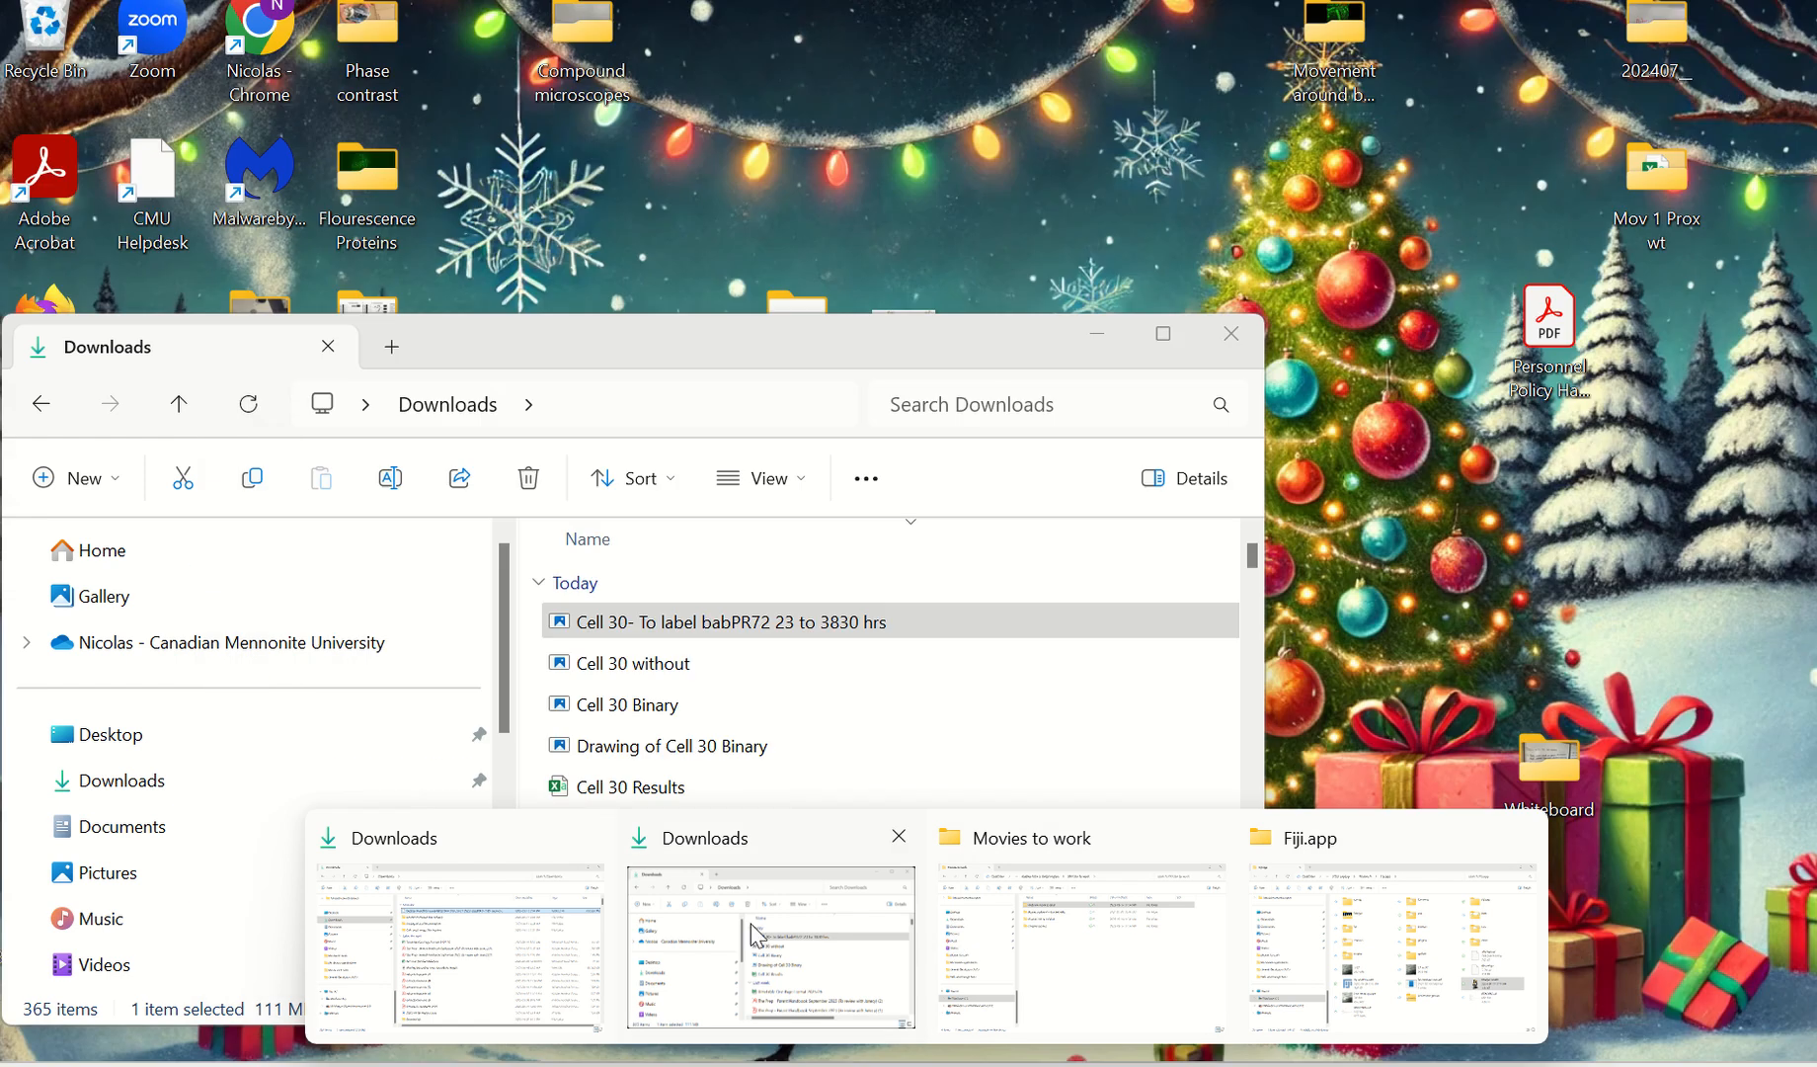
pyautogui.click(796, 924)
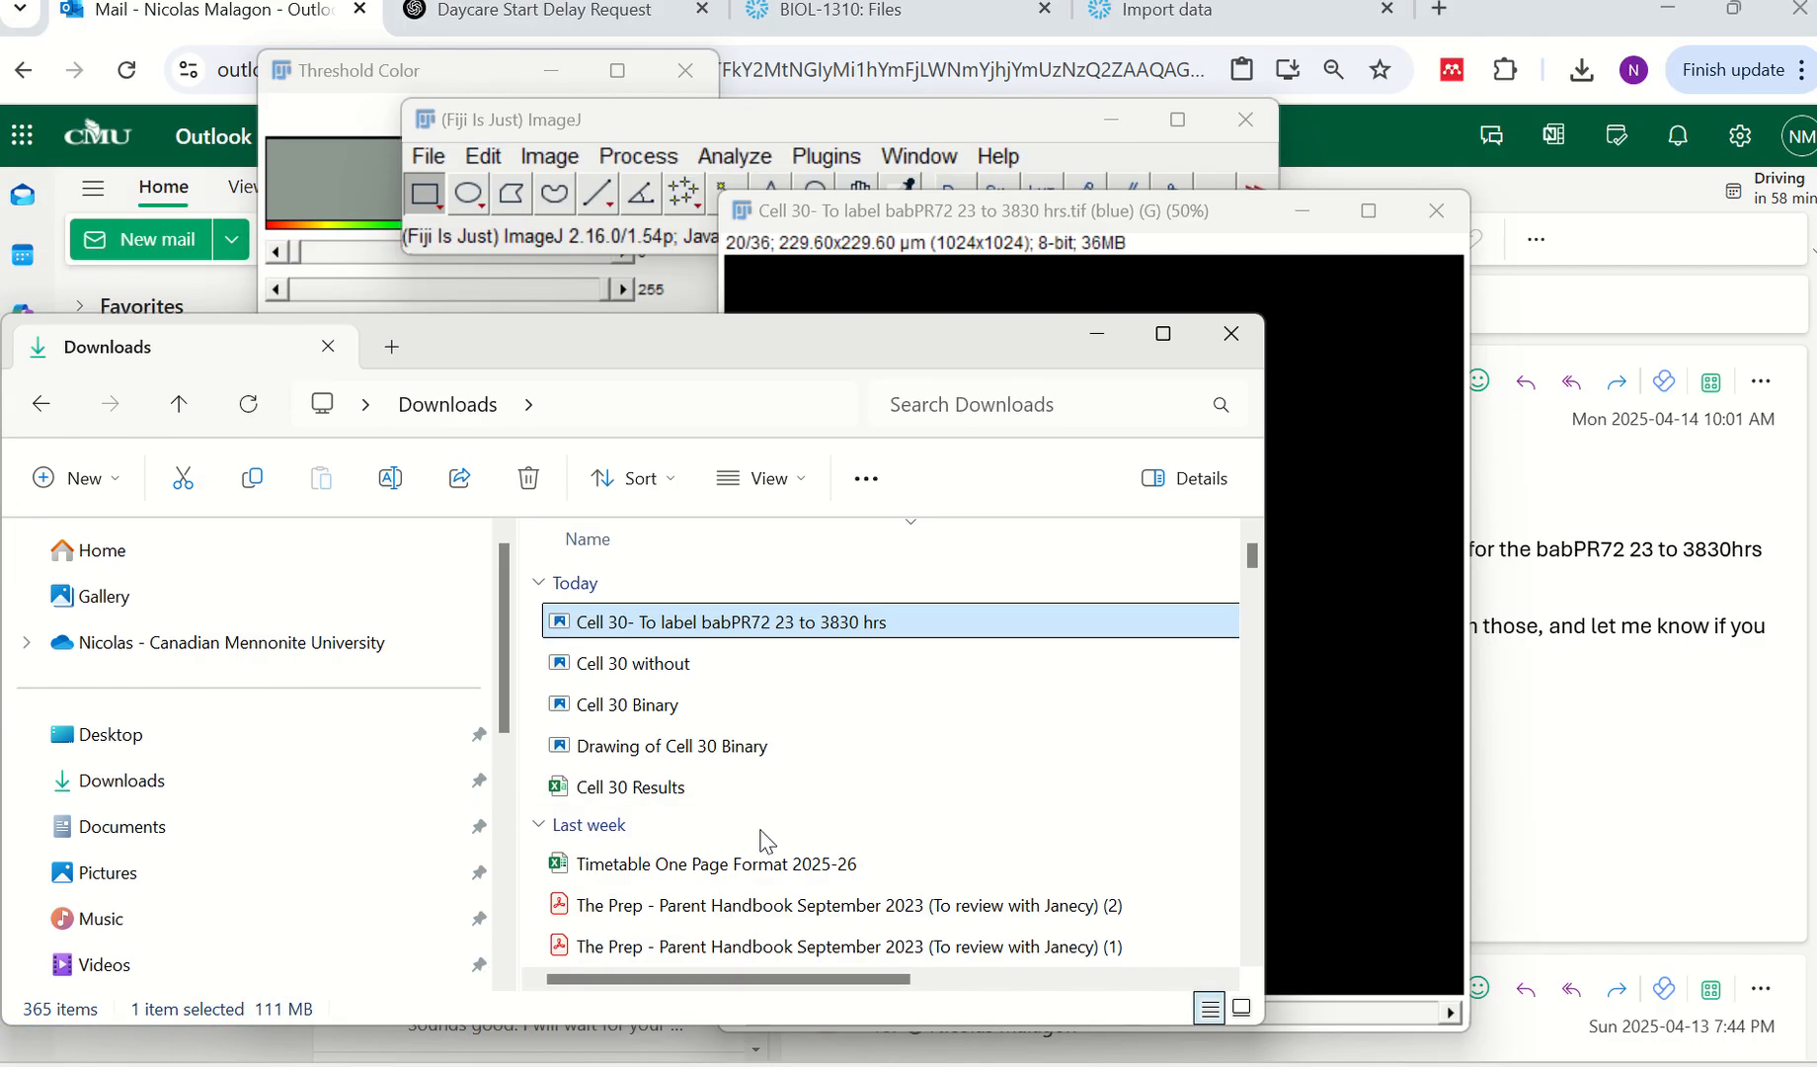
pyautogui.moveTo(628, 627); pyautogui.dragTo(513, 229)
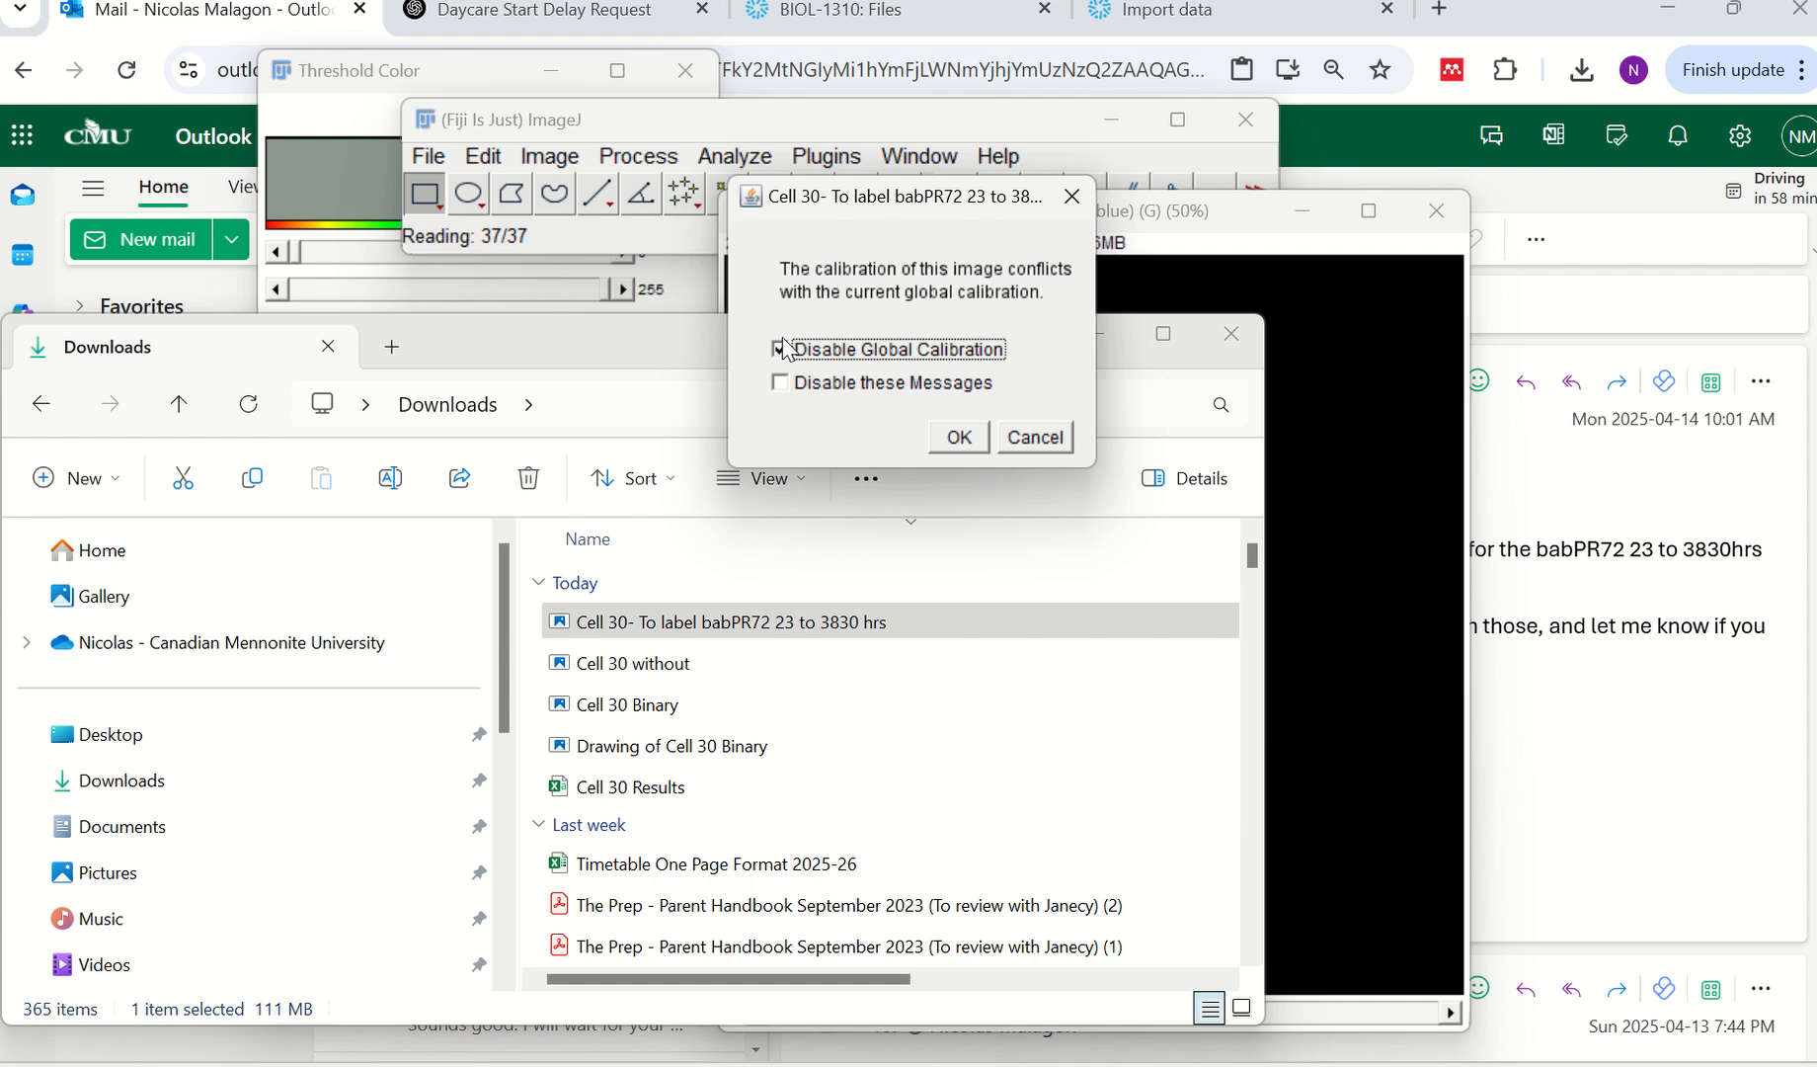
pyautogui.click(957, 438)
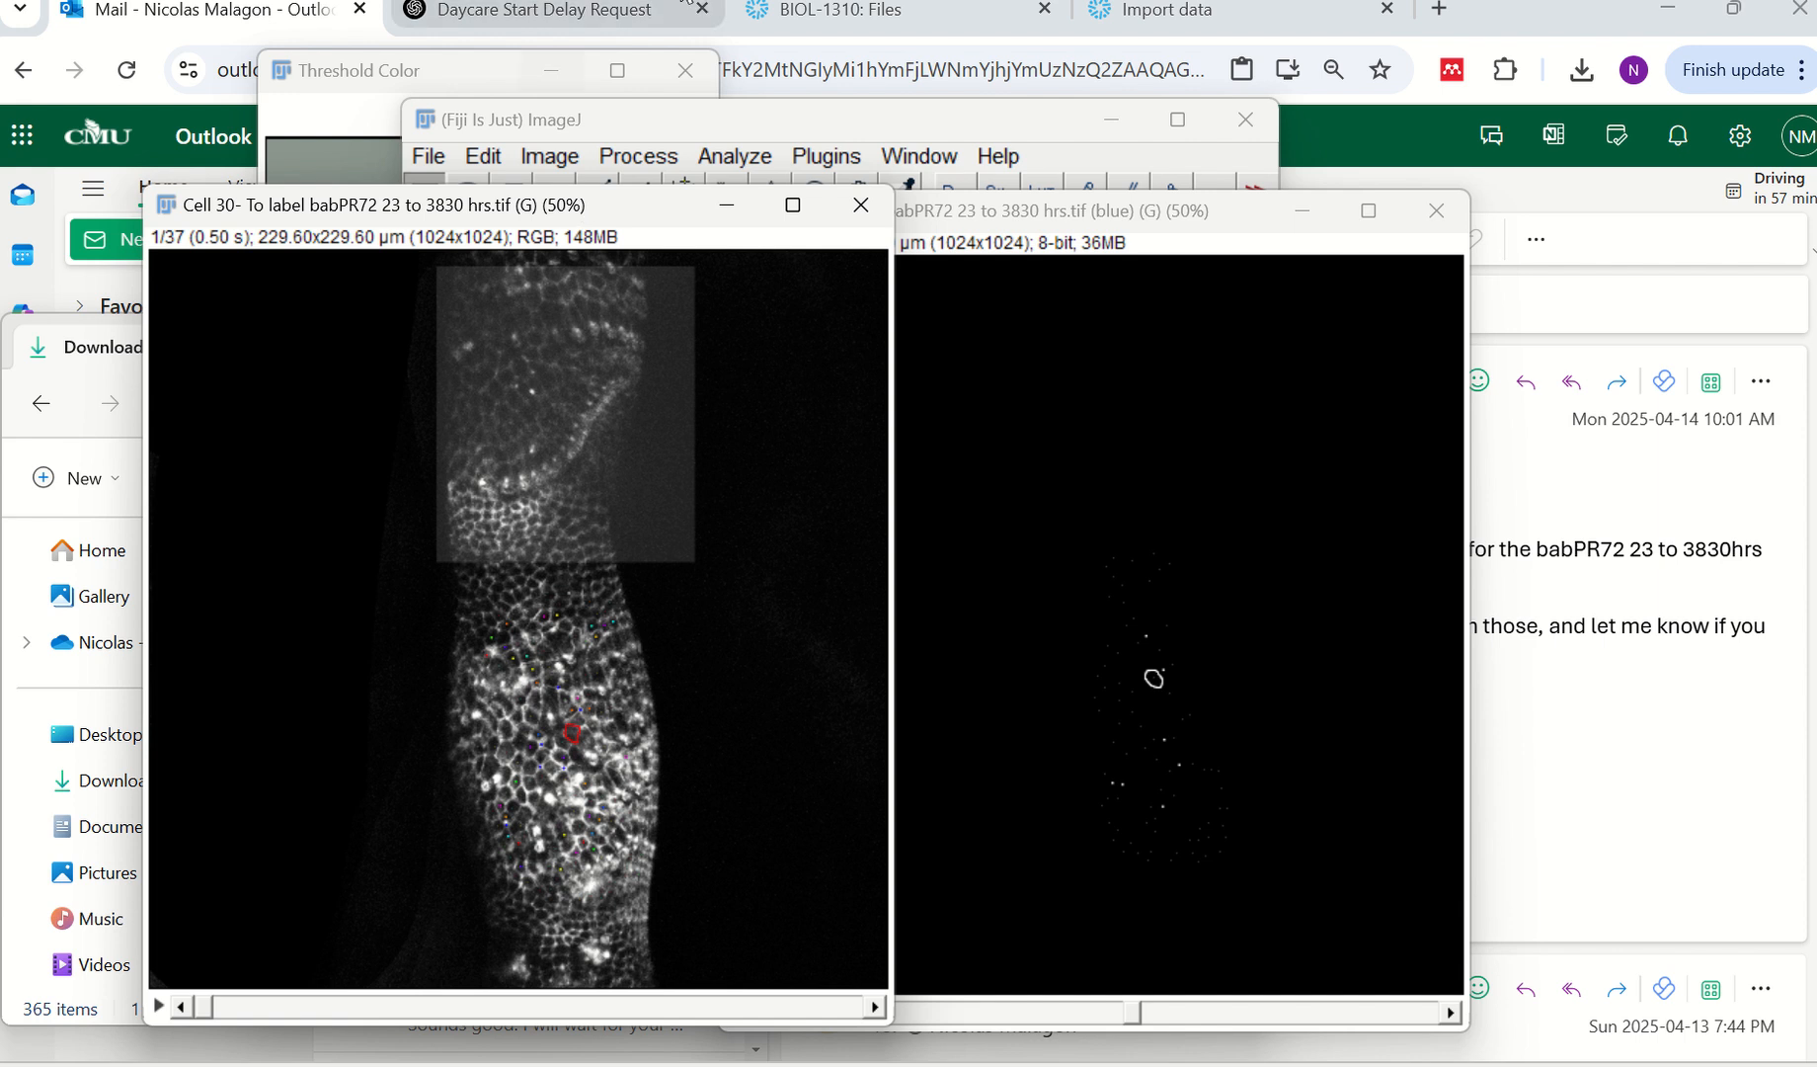
pyautogui.moveTo(780, 2)
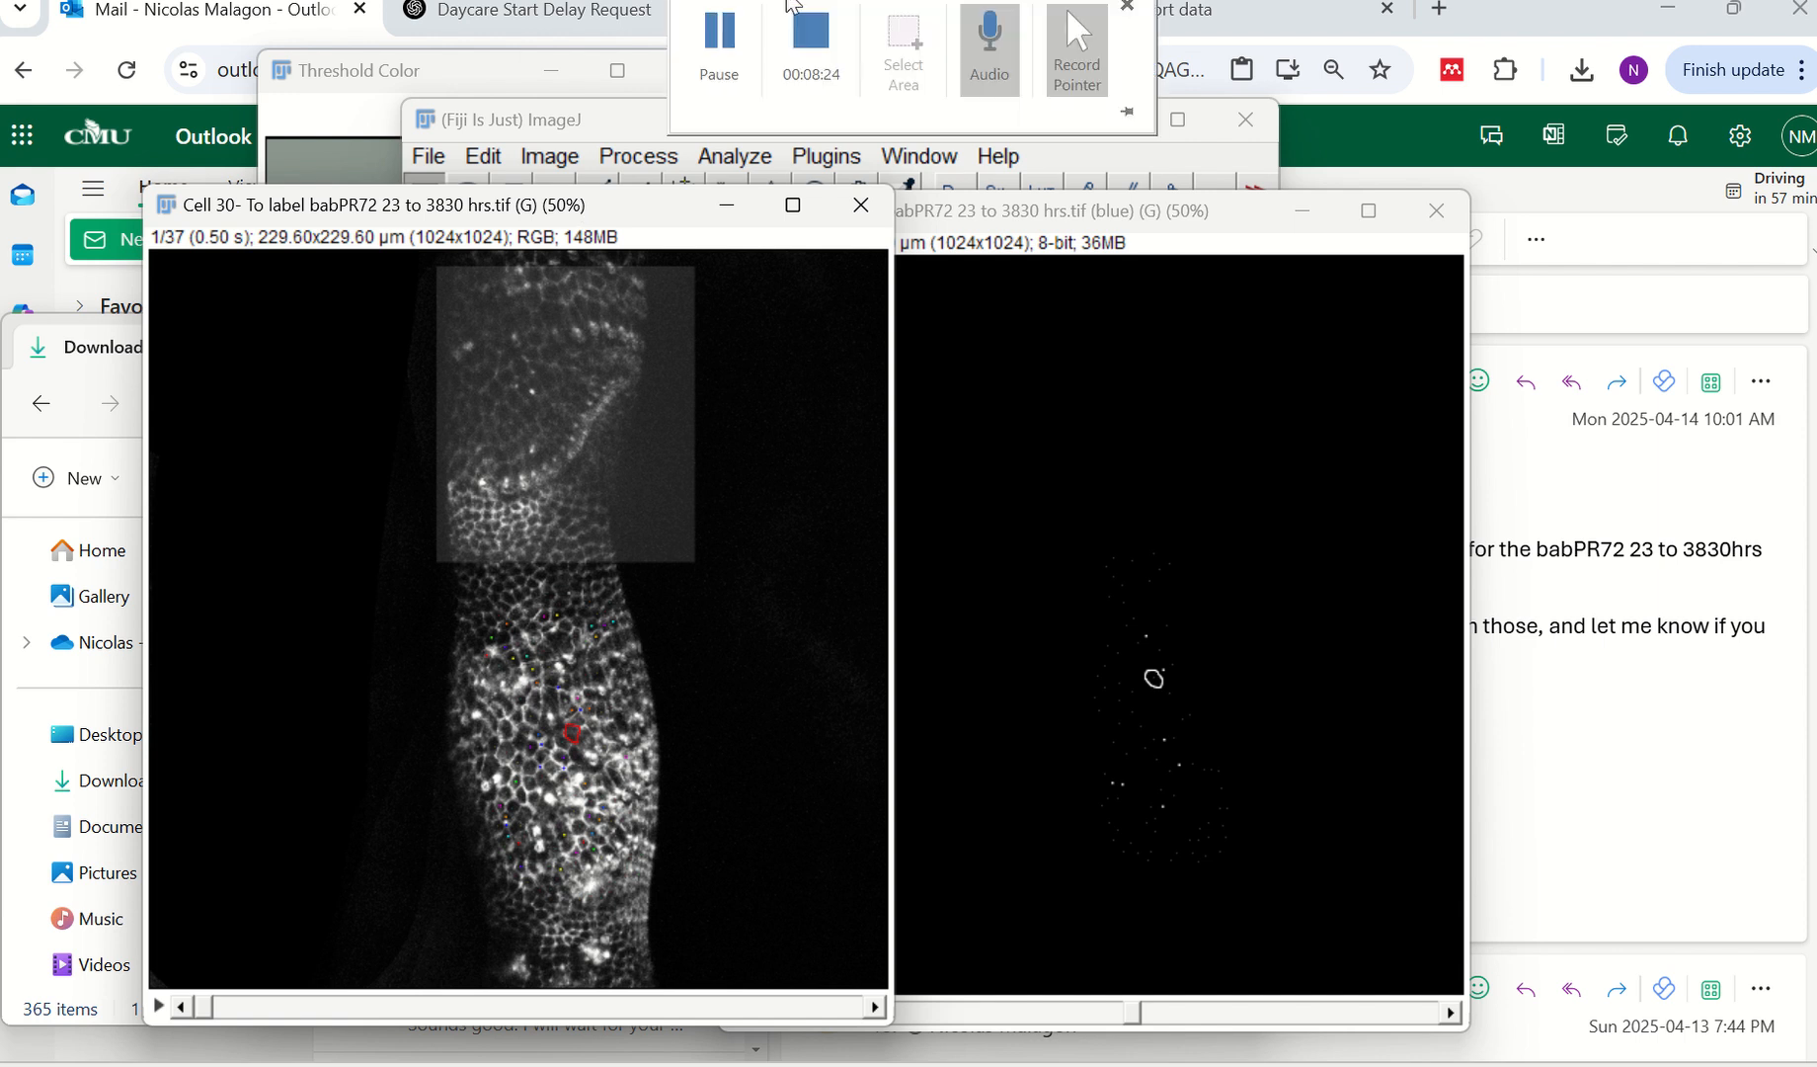